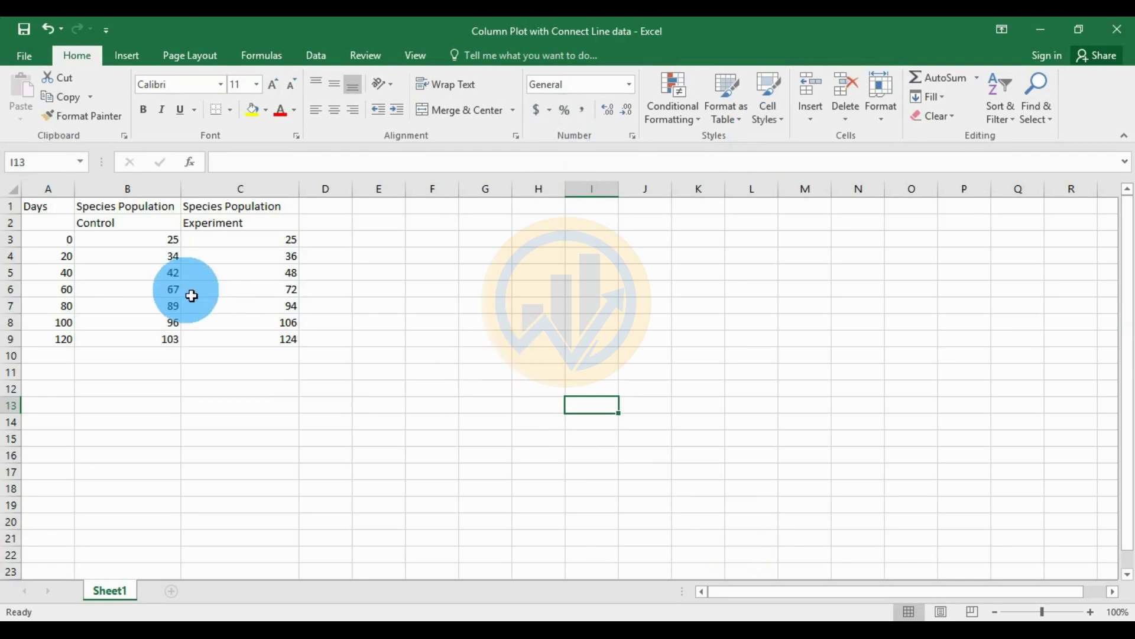
Review the Excel table: the Days column and the Control and Experiment population columns
left_click_drag(44, 210, 261, 349)
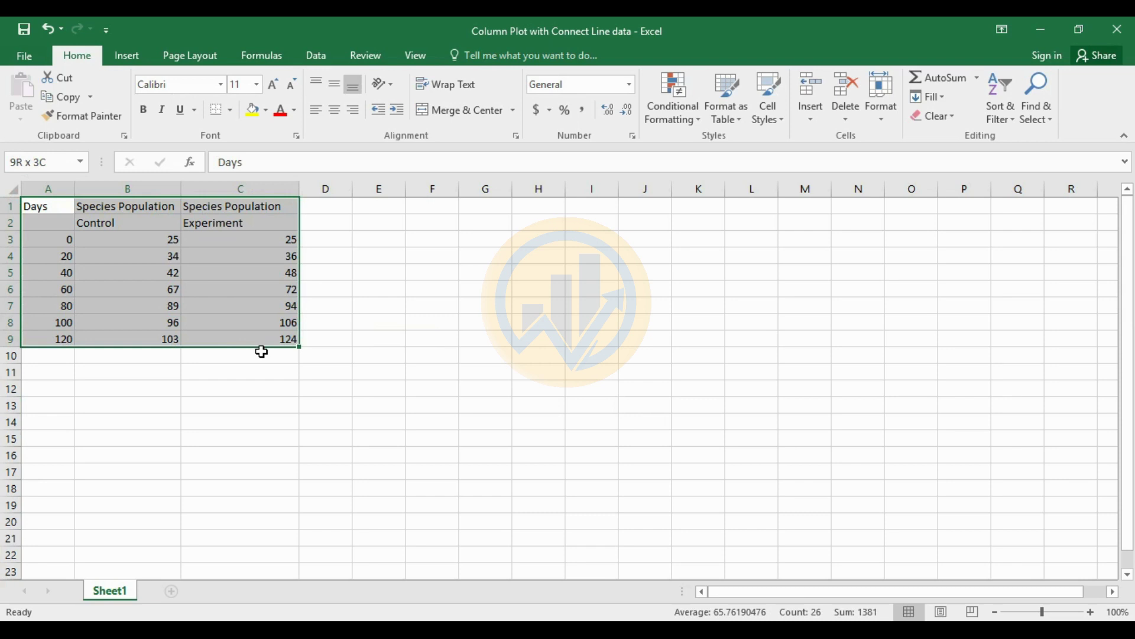
left_click(117, 227)
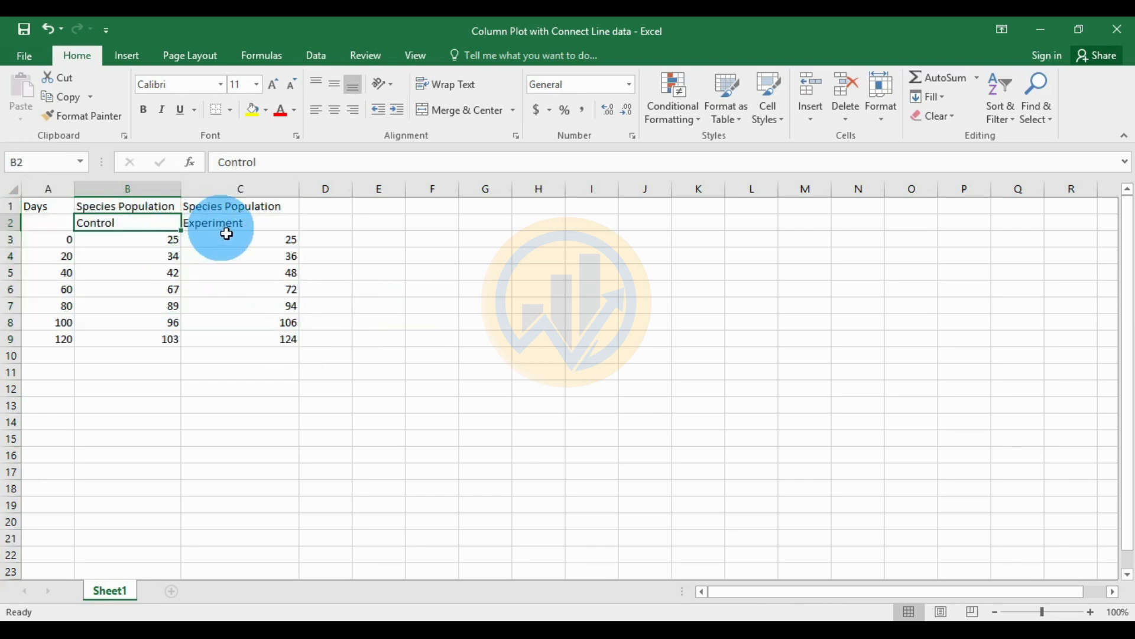
left_click(225, 233)
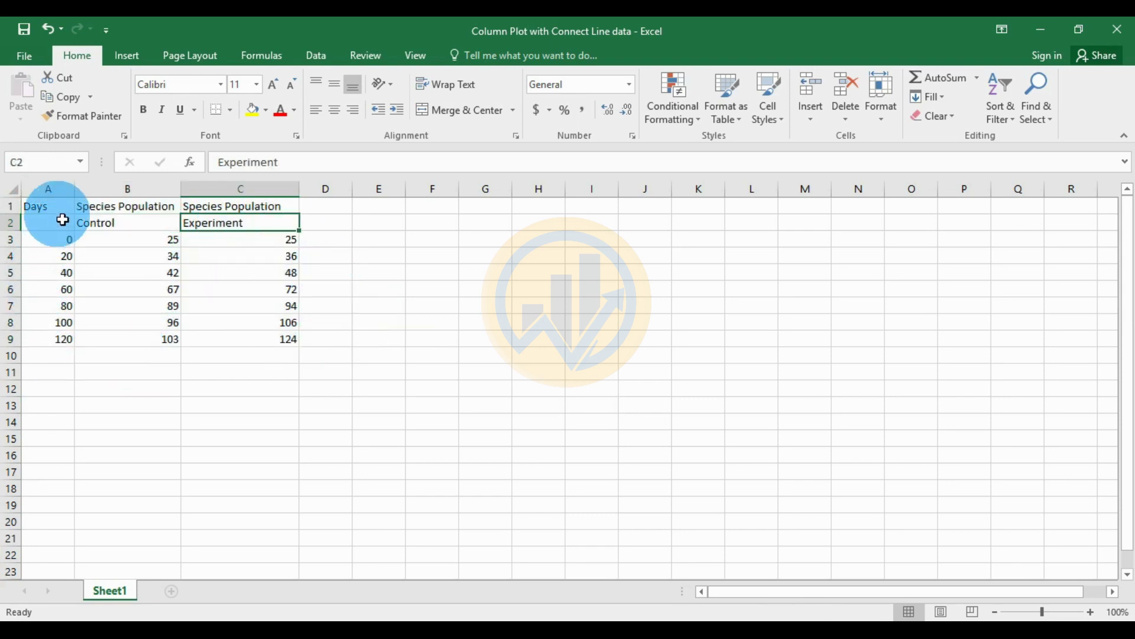
left_click_drag(61, 208, 53, 342)
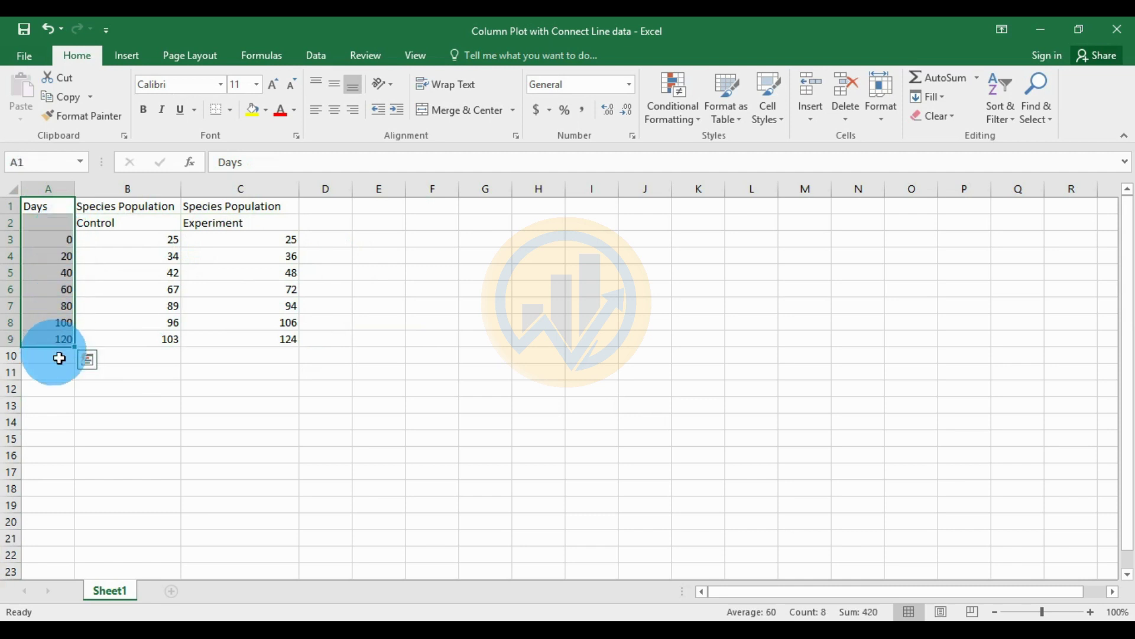
left_click_drag(104, 210, 270, 343)
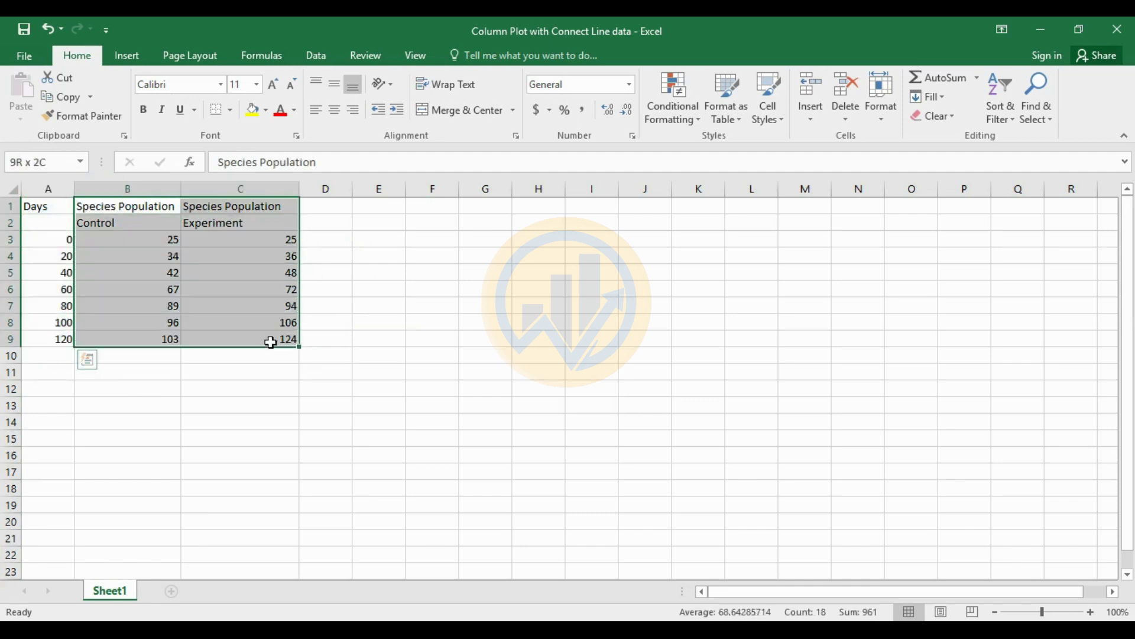
right_click(143, 259)
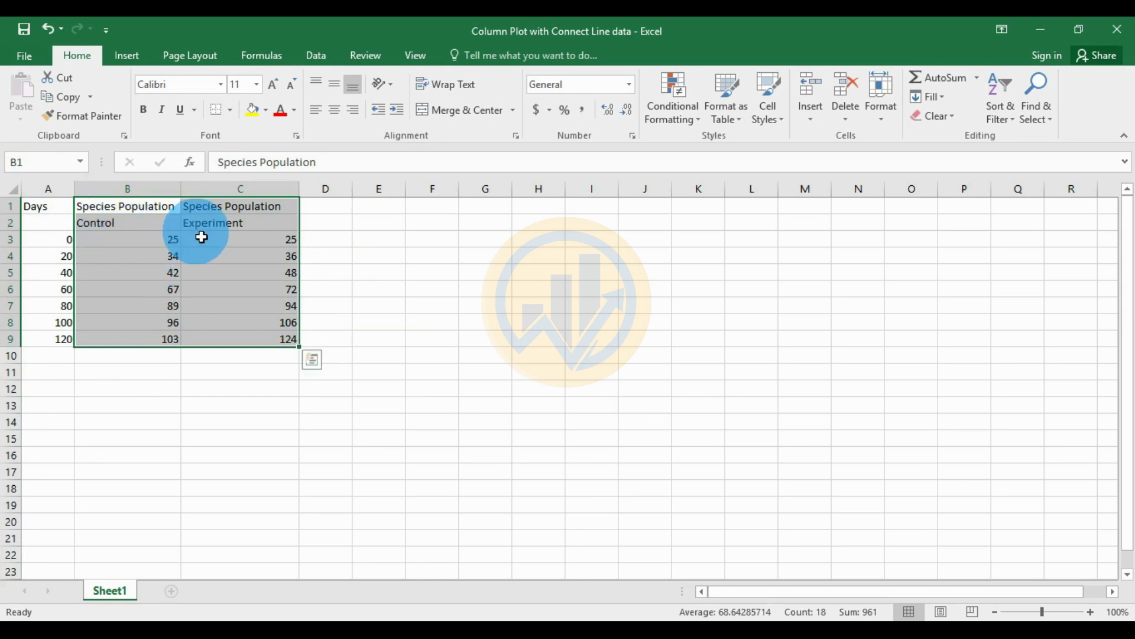
left_click(215, 223)
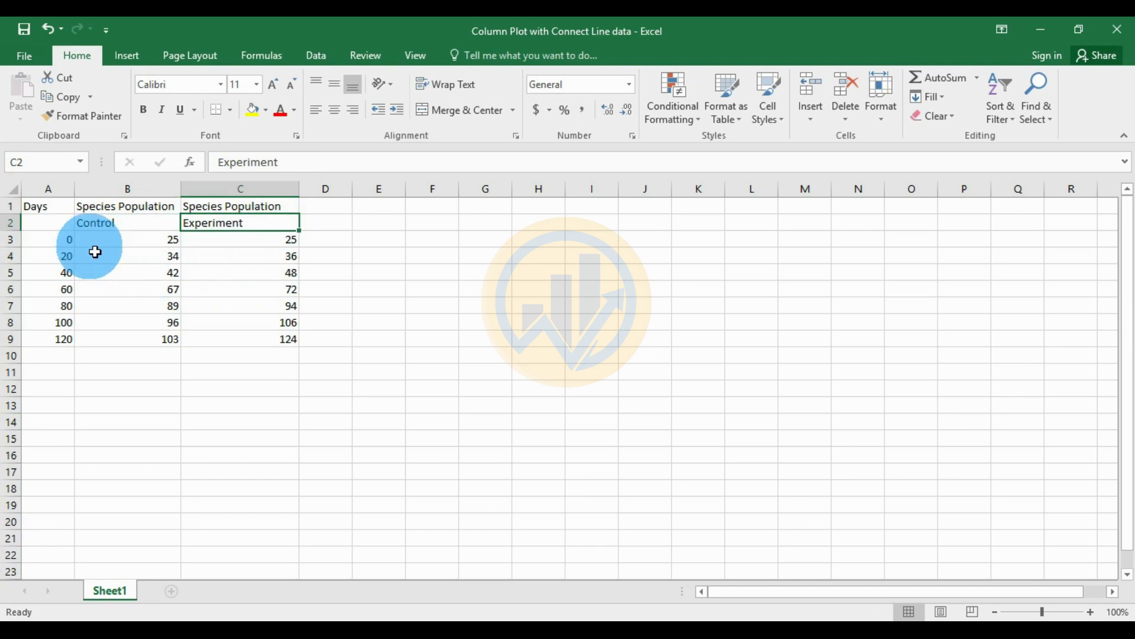
left_click_drag(93, 241, 273, 329)
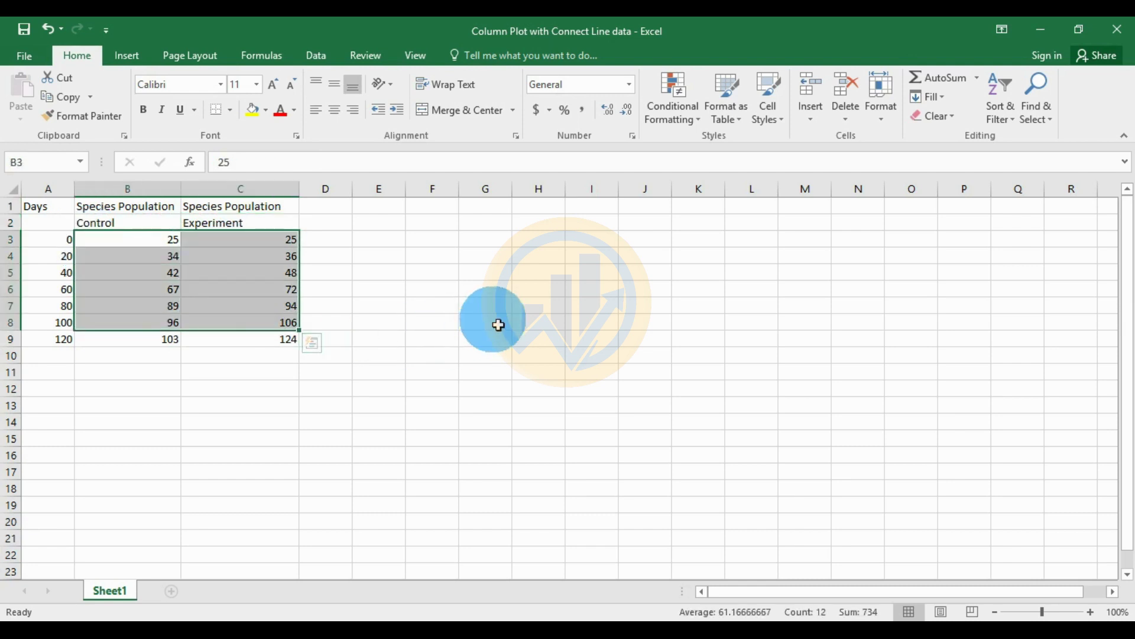
left_click(499, 324)
Copy the header row A1:C1 and switch to Origin's Book1 column A Long Name cell
left_click_drag(46, 208, 233, 215)
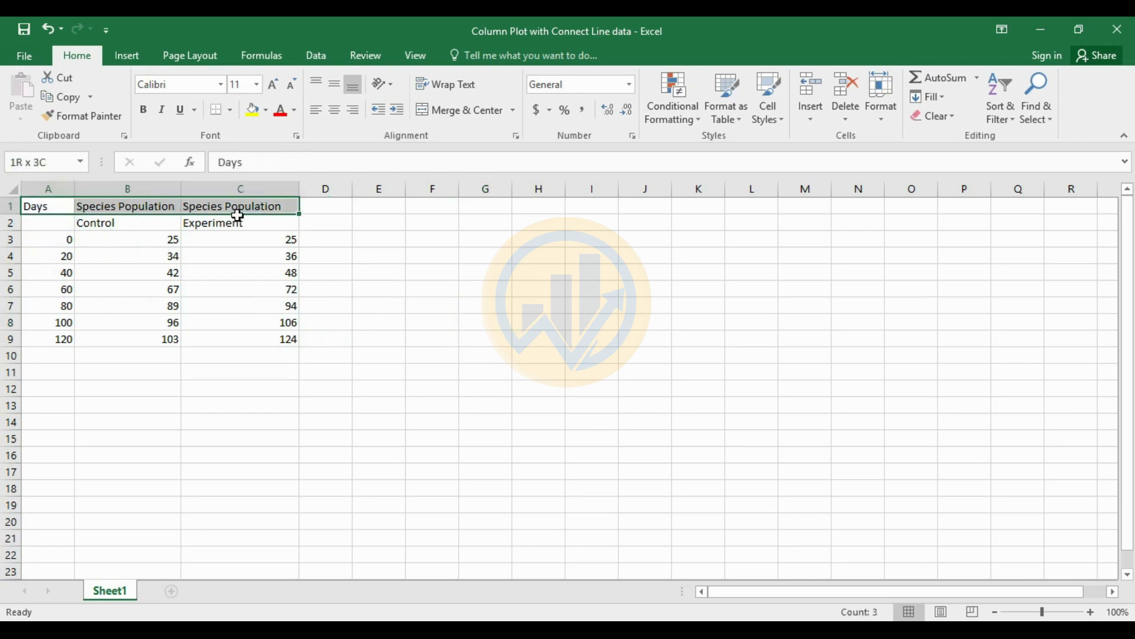
right_click(241, 215)
left_click(267, 241)
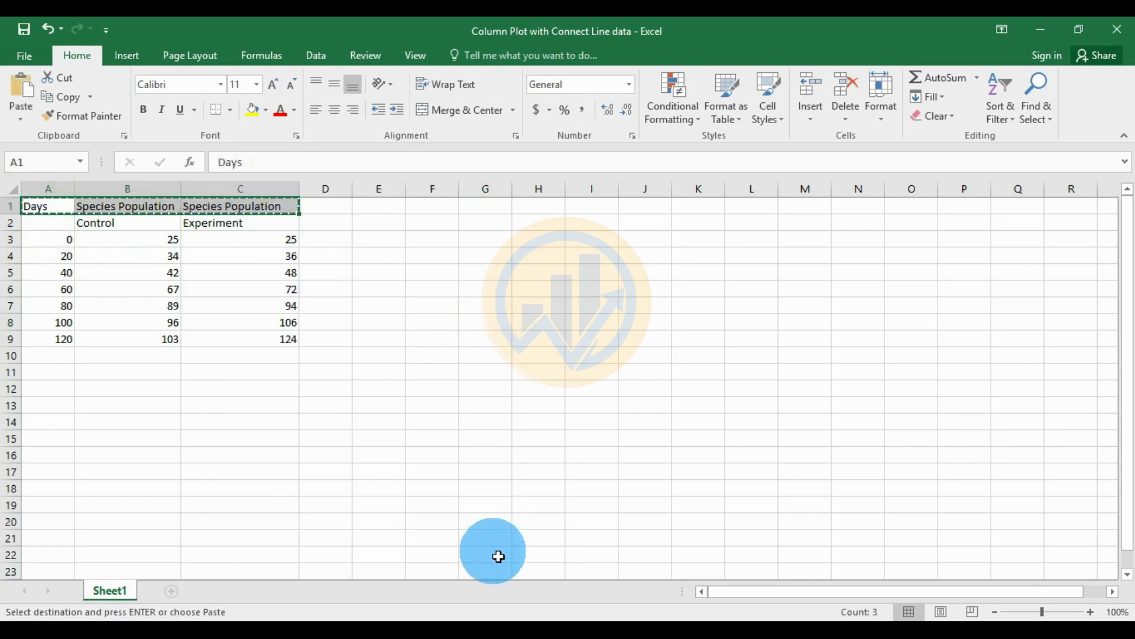
key("alt+Tab")
left_click(175, 171)
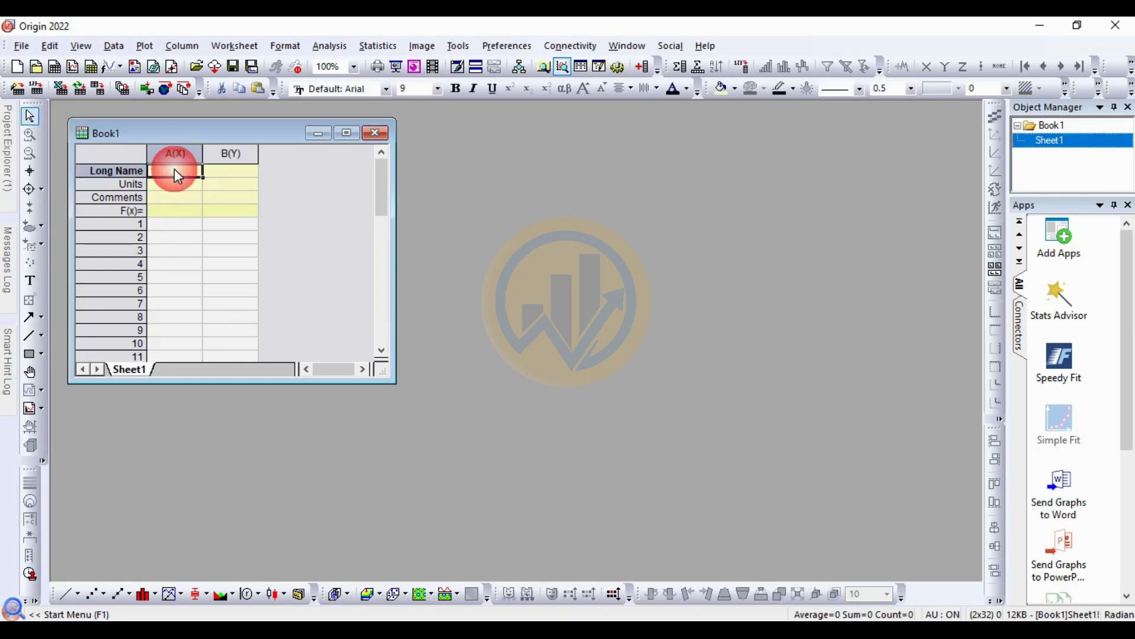
Paste the headers as Long Names and widen the columns and Book1 window
key("ctrl+v")
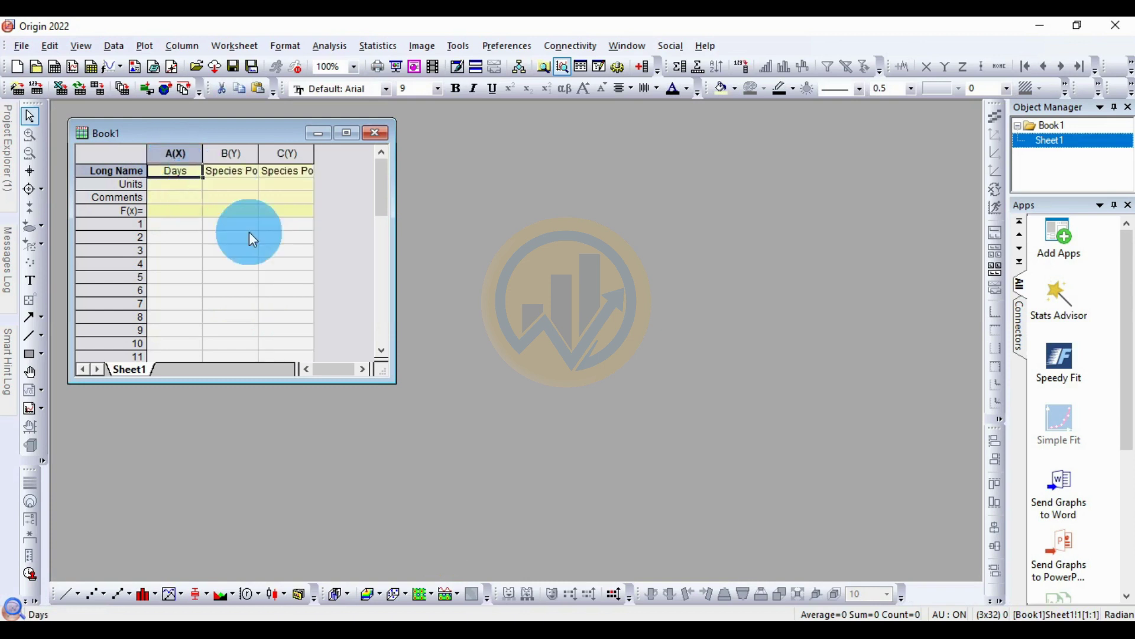
left_click_drag(267, 165, 285, 164)
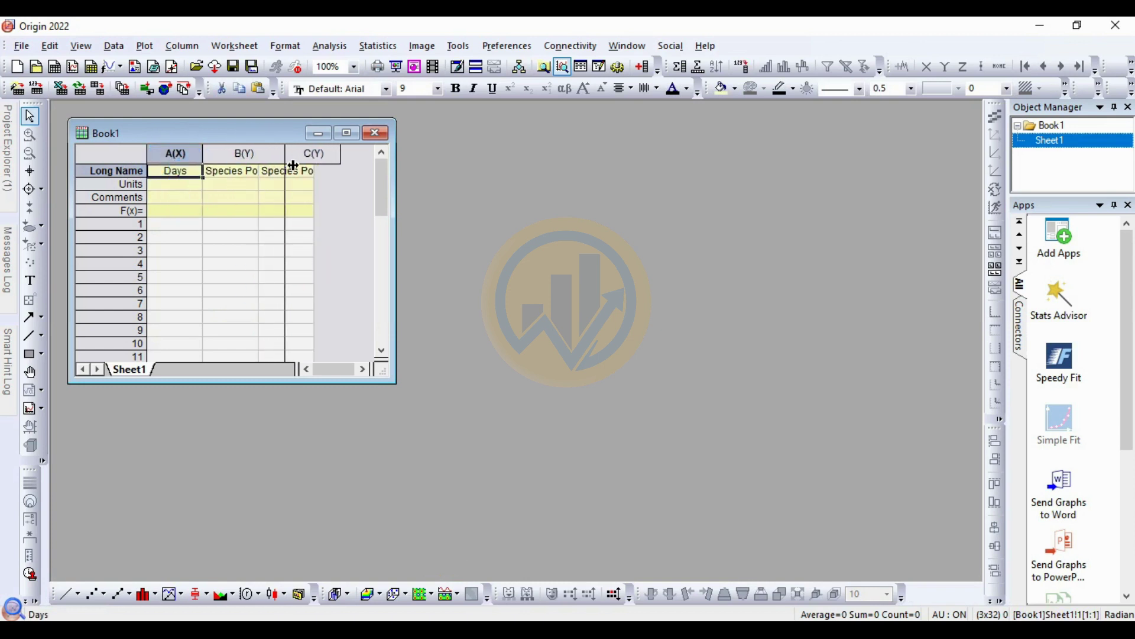
mouse_move(394, 382)
left_mouse_down()
mouse_move(490, 485)
mouse_move(520, 540)
left_mouse_up()
left_click(361, 285)
left_click_drag(294, 166, 412, 168)
left_click(371, 157)
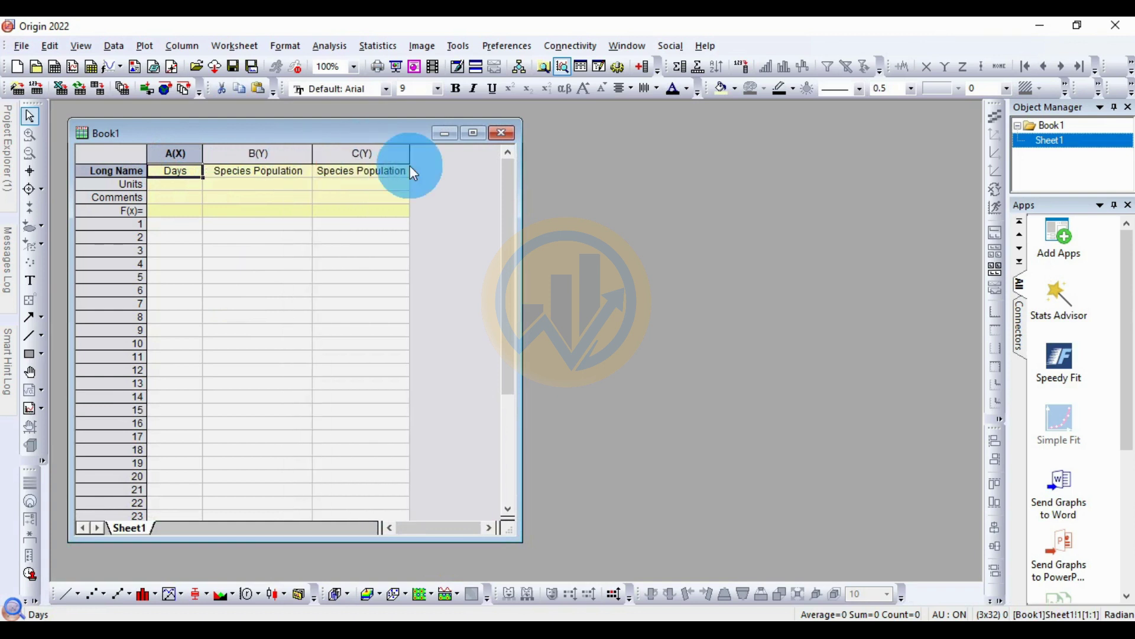
Copy the Control and Experiment labels from Excel B2:C2 for column B's Comments
left_click(497, 620)
left_click_drag(121, 228, 228, 231)
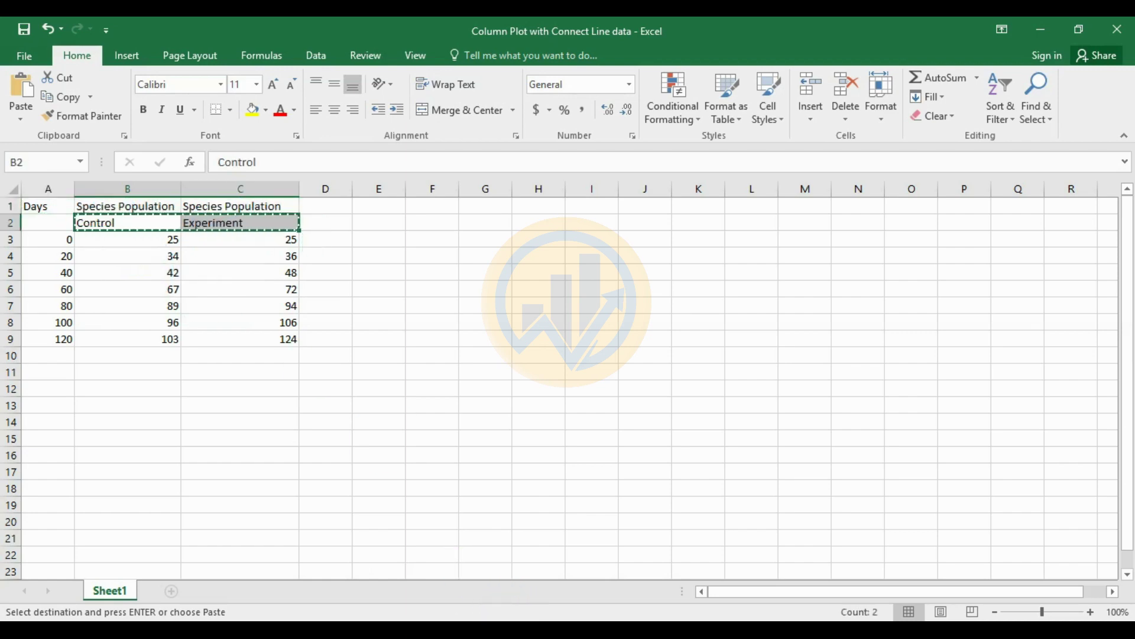
left_click(512, 621)
left_click(232, 196)
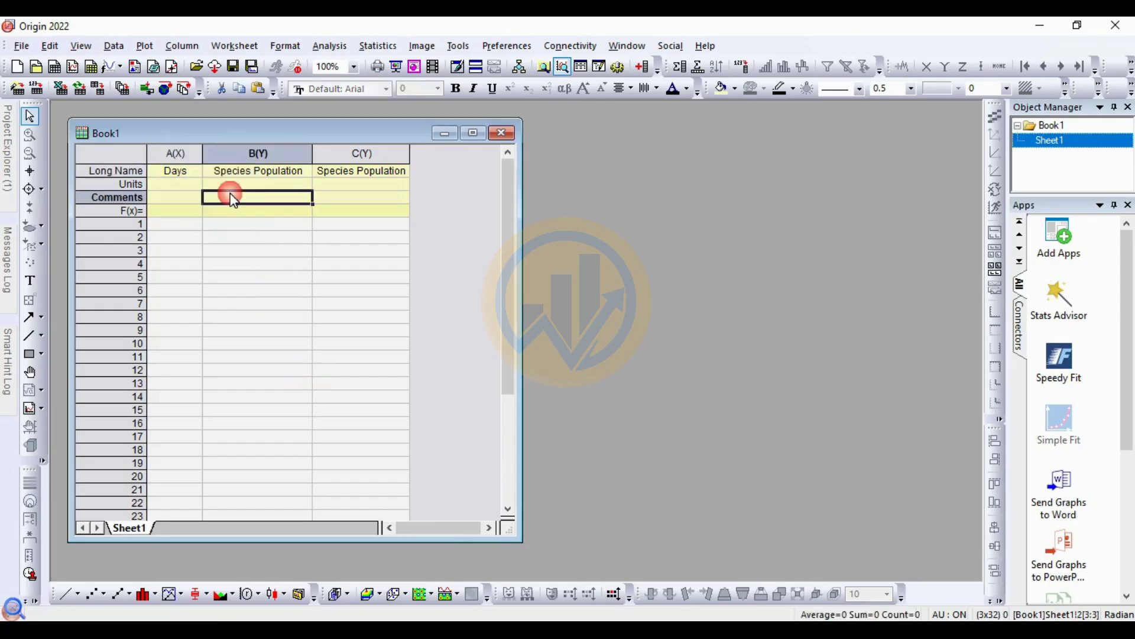
Paste Control and Experiment as column comments and copy Excel's numeric data A3:C9
key("ctrl+v")
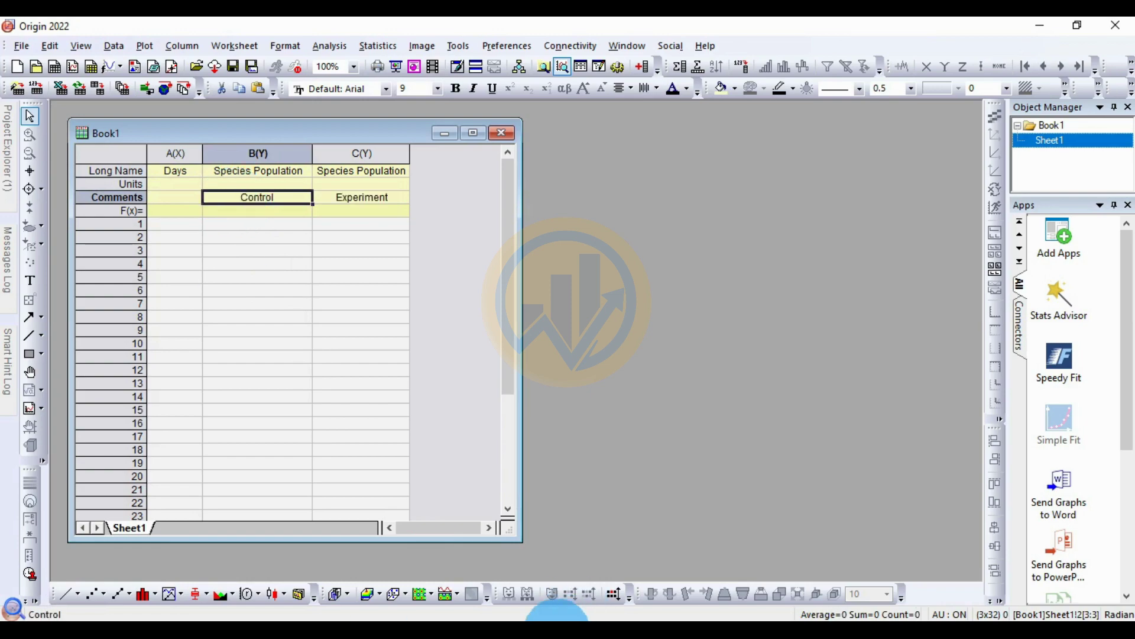
left_click(473, 618)
left_click_drag(55, 244, 289, 348)
key("ctrl+c")
Paste the seven data rows into Origin from cell A1, then select columns B and C
left_click(501, 618)
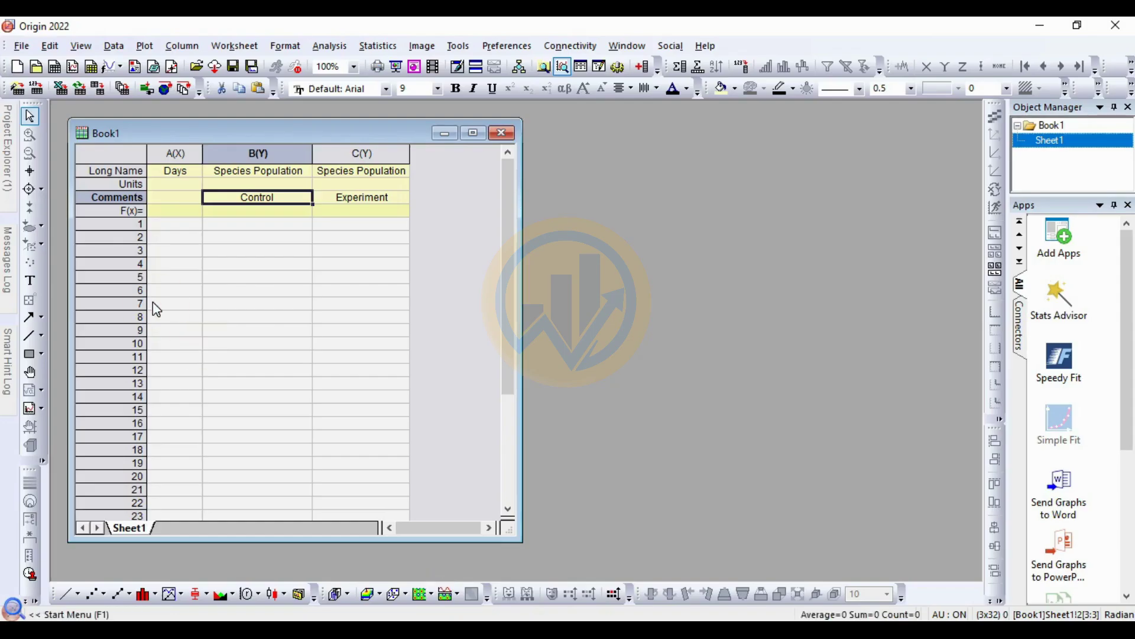
left_click(172, 226)
key("ctrl+v")
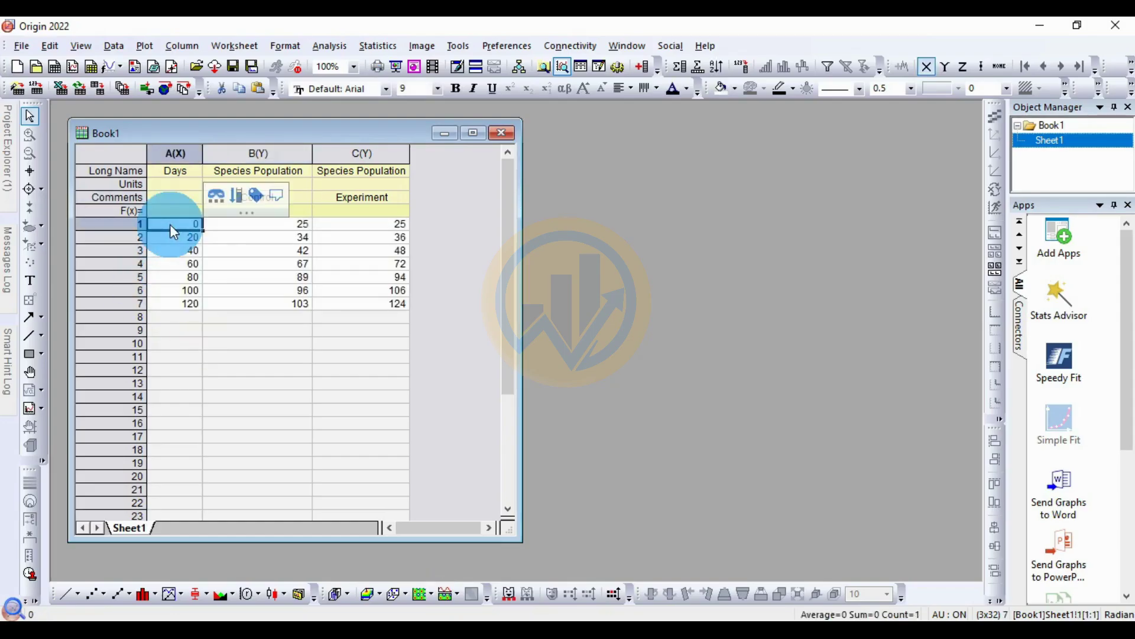
left_click(349, 222)
left_click_drag(258, 153, 399, 176)
right_click(268, 198)
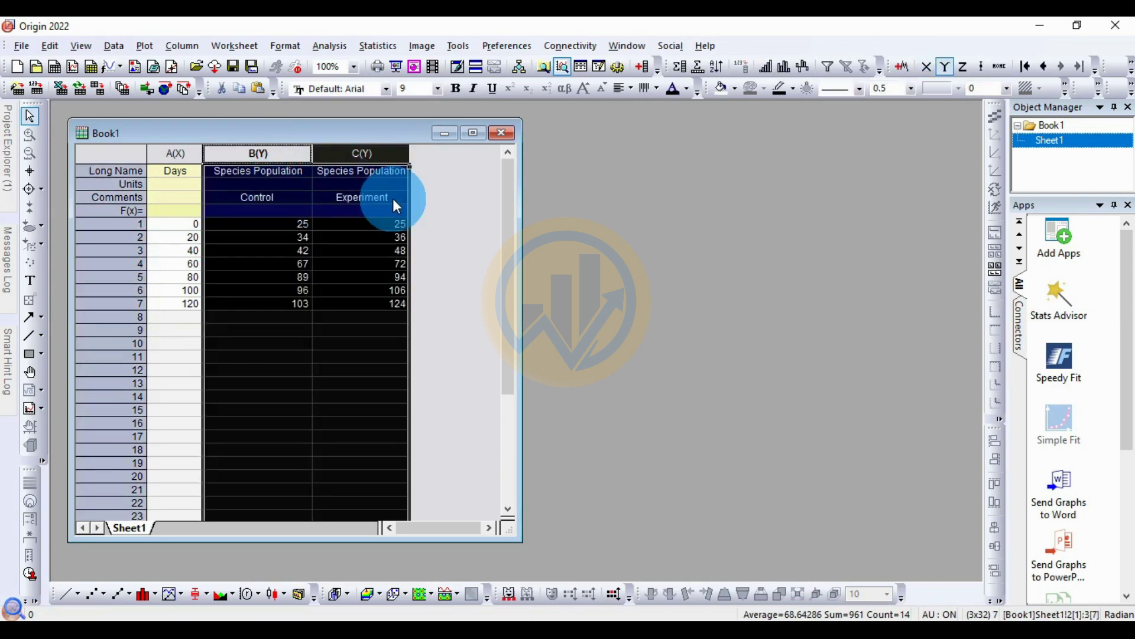
Create a Column + Label plot of columns B and C and move Graph1 aside
left_click(142, 46)
mouse_move(165, 98)
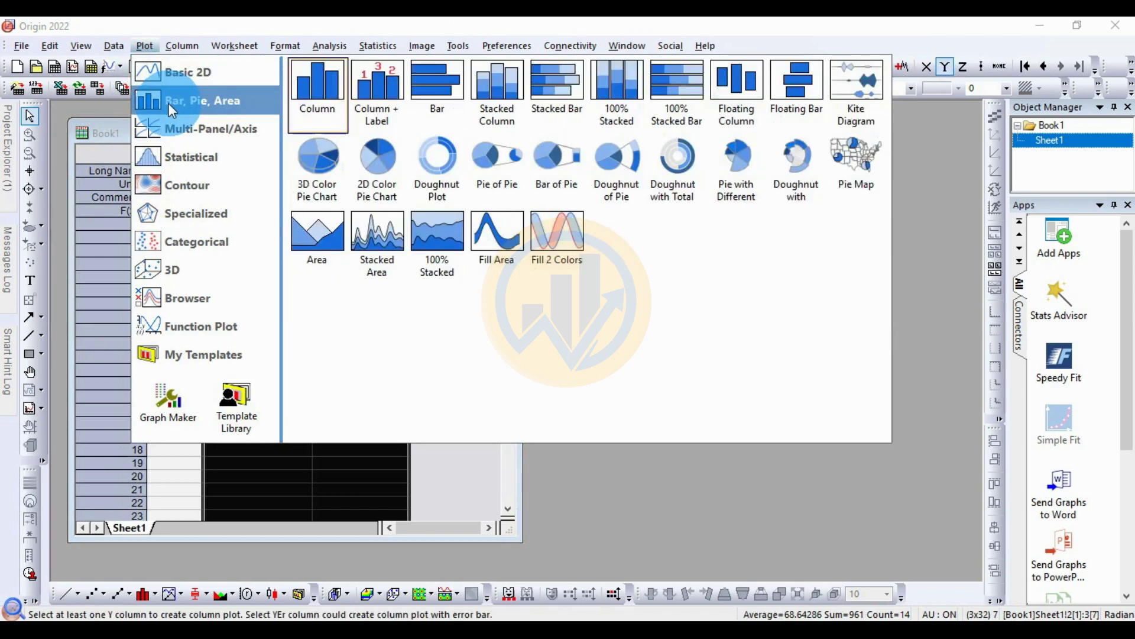
left_click(386, 97)
left_click_drag(352, 155, 604, 148)
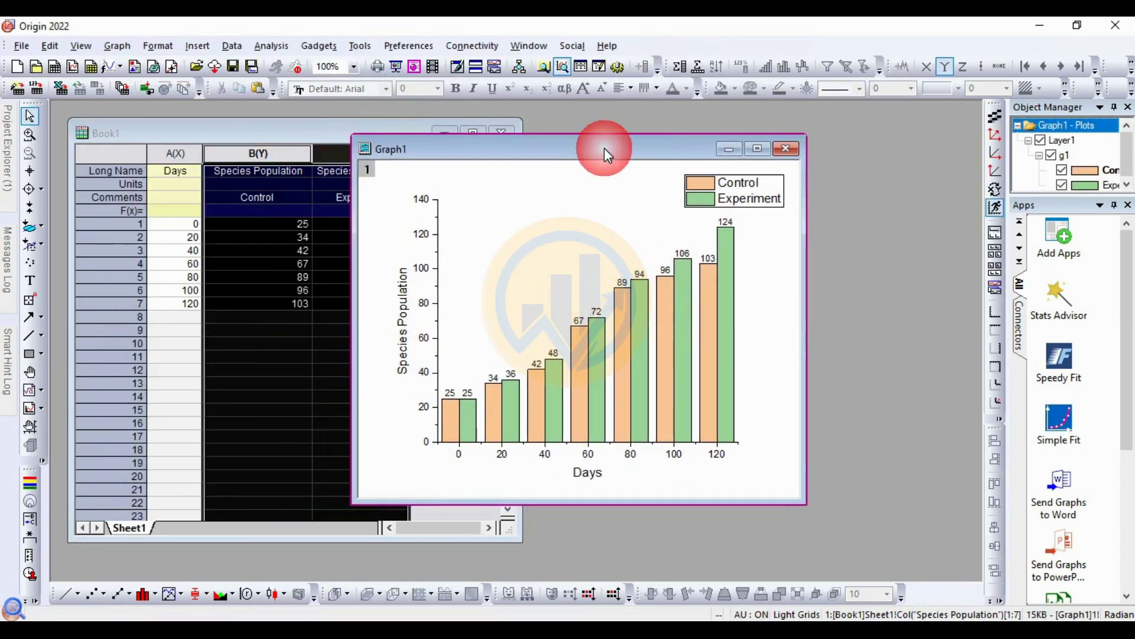
left_click(779, 181)
Maximize Graph1 and tuck the Control/Experiment legend into the plot's upper-left corner
mouse_move(778, 181)
left_mouse_down()
mouse_move(625, 216)
mouse_move(599, 236)
mouse_move(785, 200)
left_mouse_up()
left_click(759, 150)
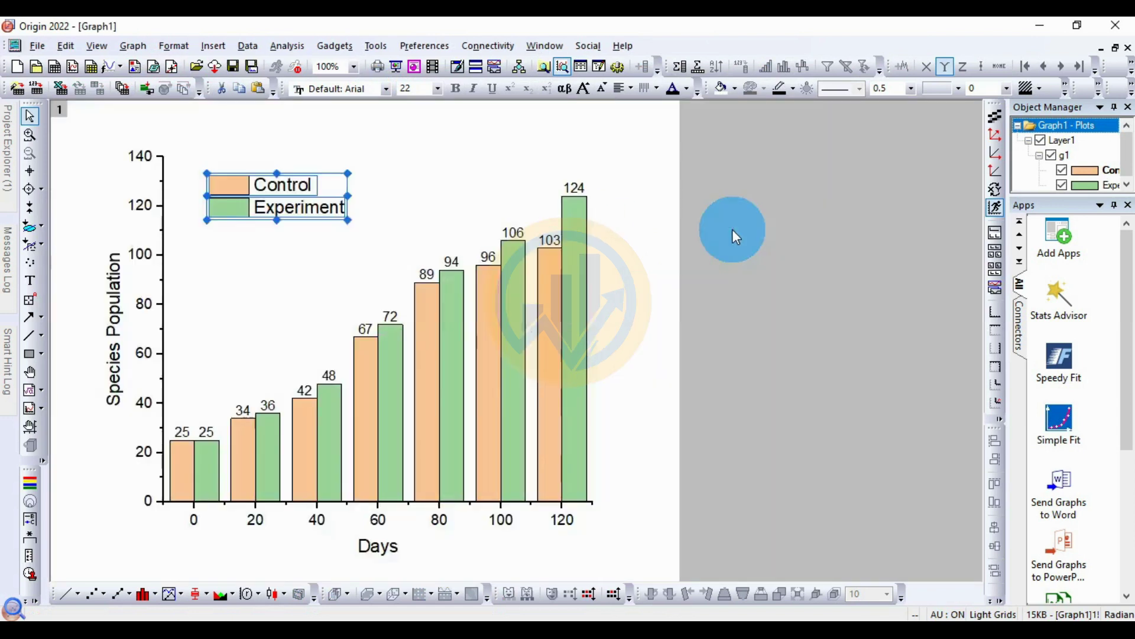
left_click(305, 324)
left_click_drag(337, 187, 308, 180)
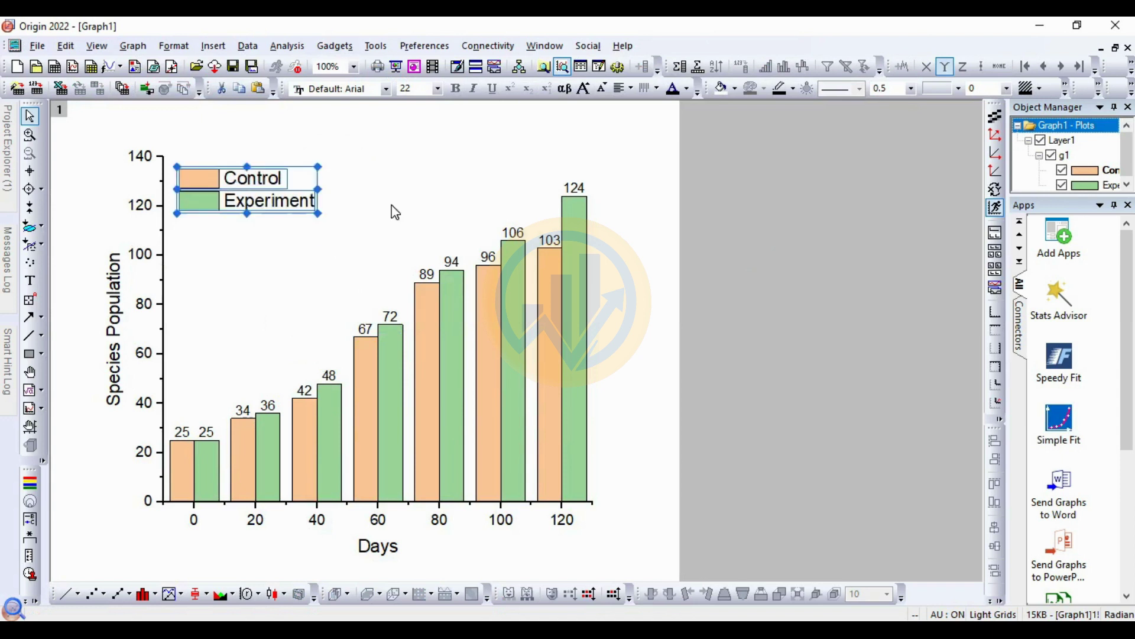
left_click(363, 235)
left_click(562, 191)
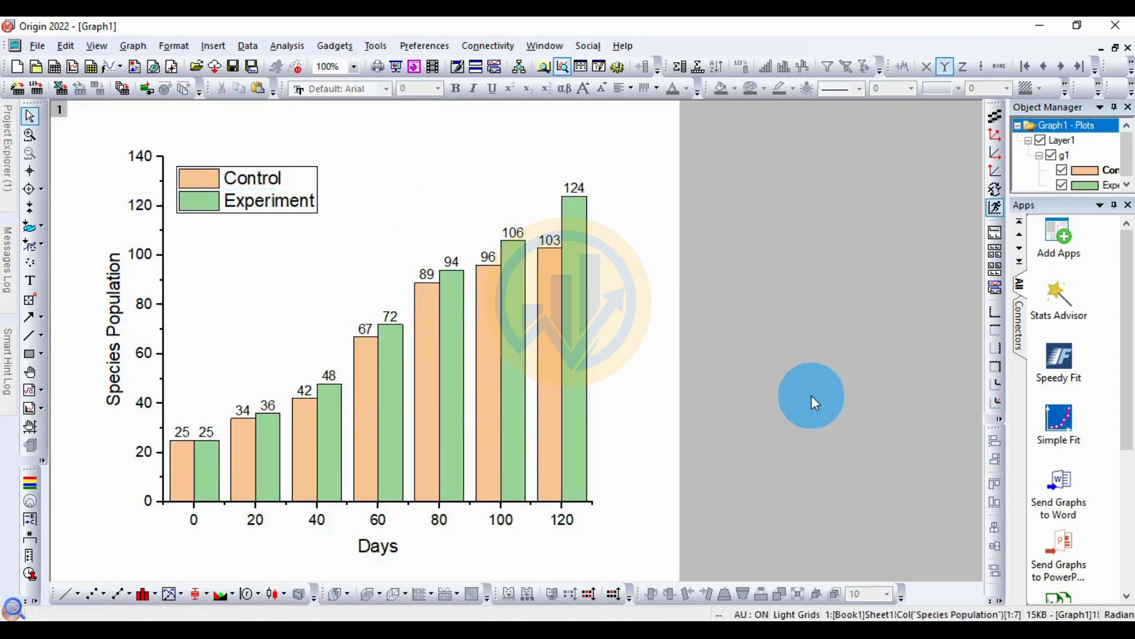
left_click(392, 205)
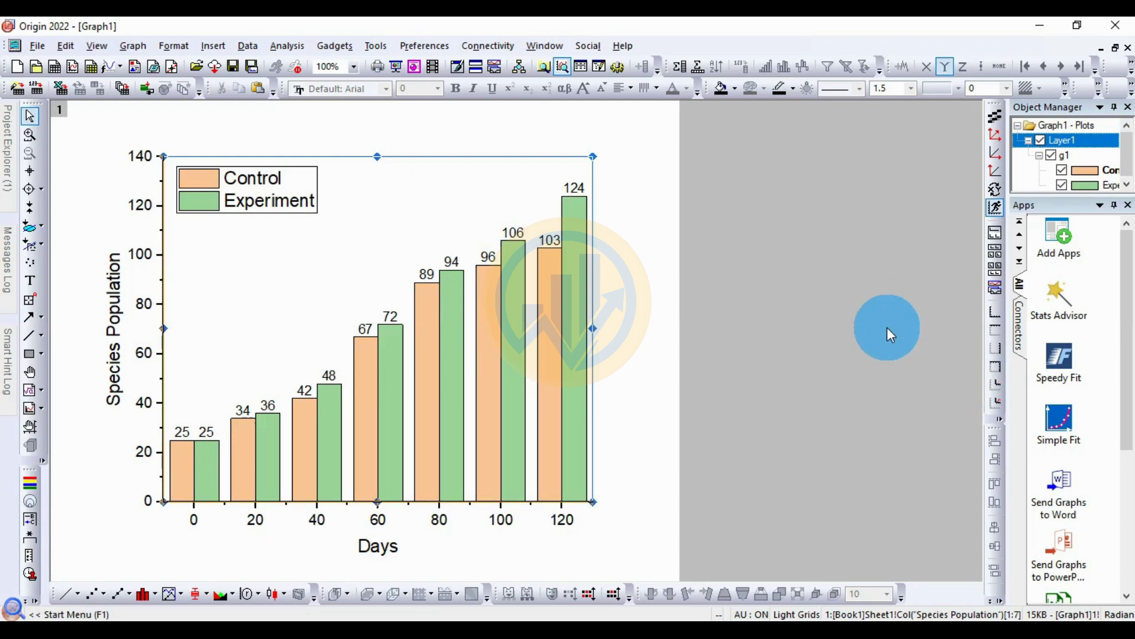
Add a linked Top-X Right-Y layer and delete its axis titles and tick labels
left_click(997, 367)
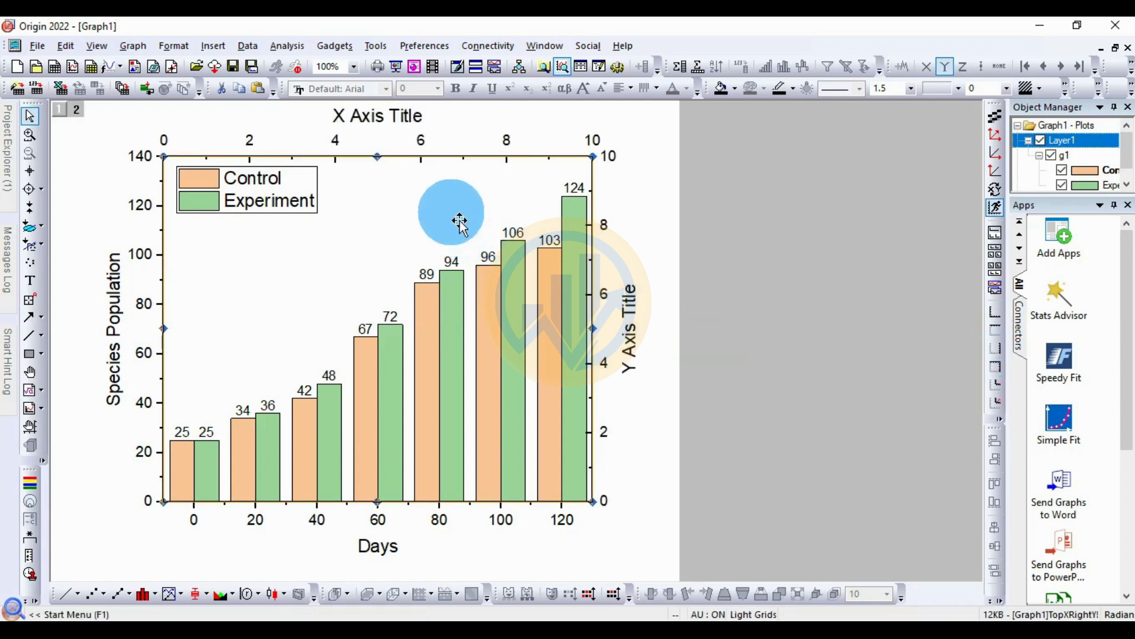
left_click(379, 117)
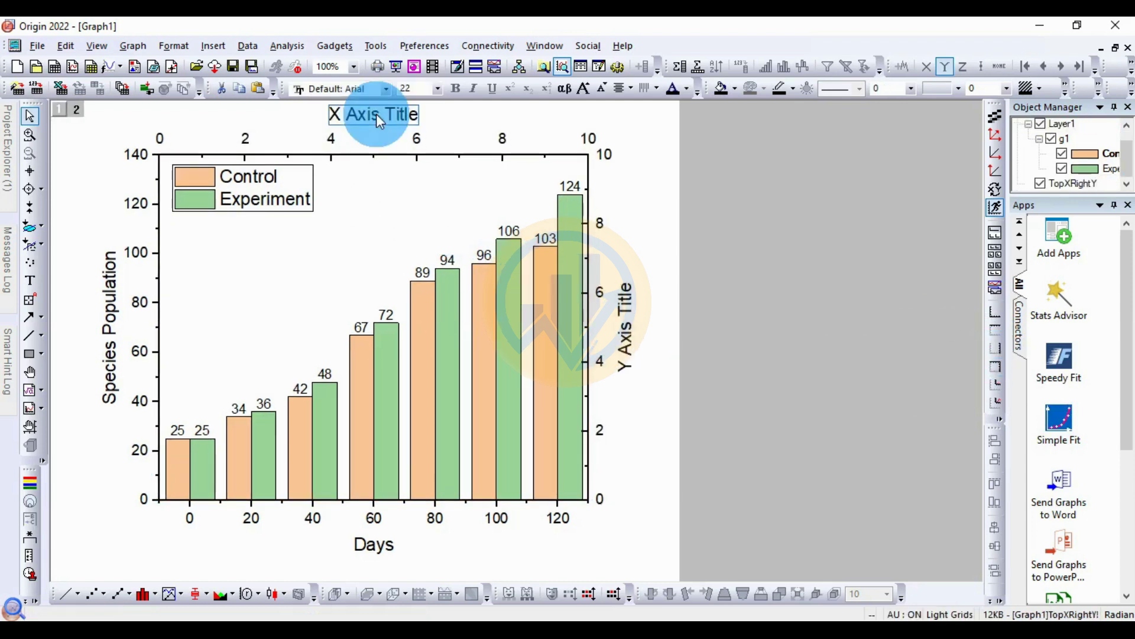
key("Delete")
left_click(618, 342, "shift")
key("Delete")
left_click(603, 358)
key("Delete")
left_click(496, 204)
double_click(474, 153)
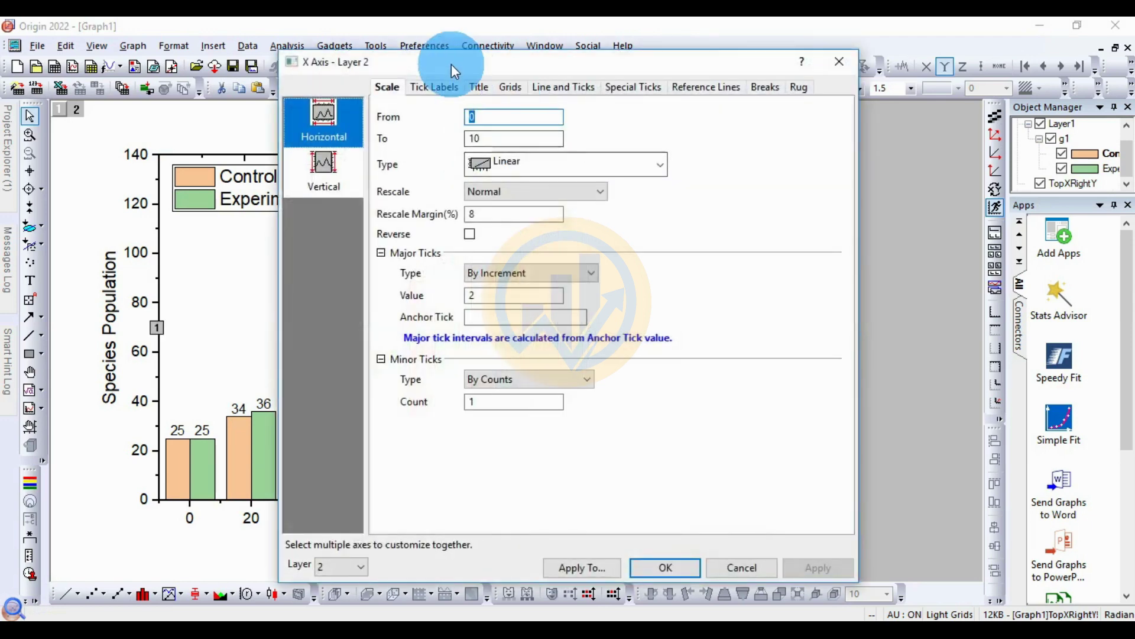
Set the top axis major and minor tick styles to None
left_click_drag(451, 66, 560, 81)
left_click(427, 145)
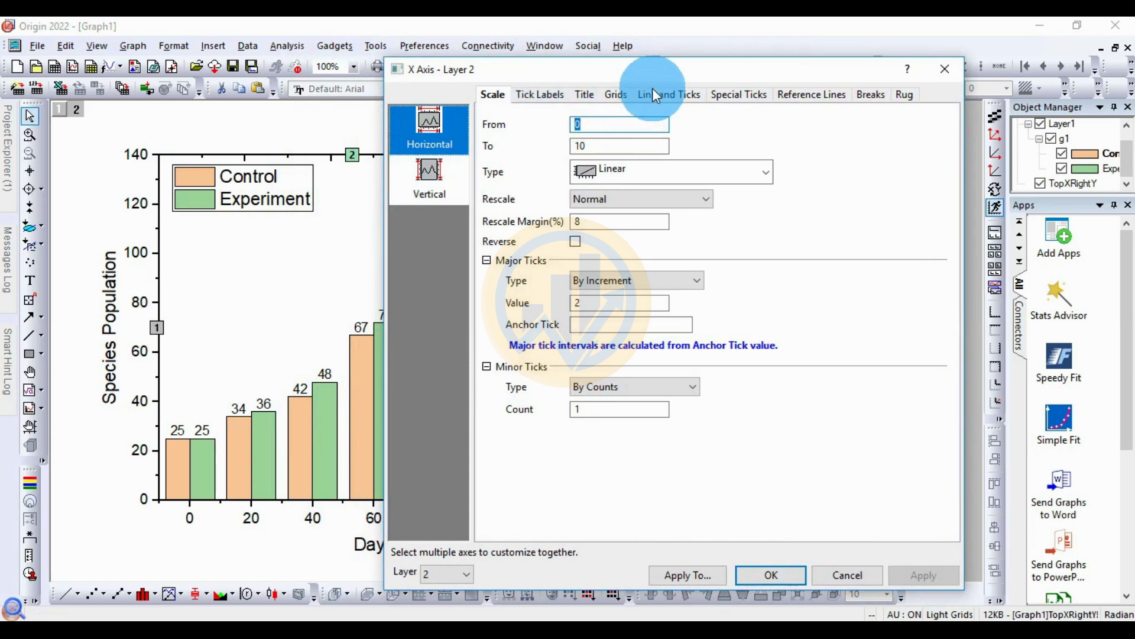
left_click(669, 94)
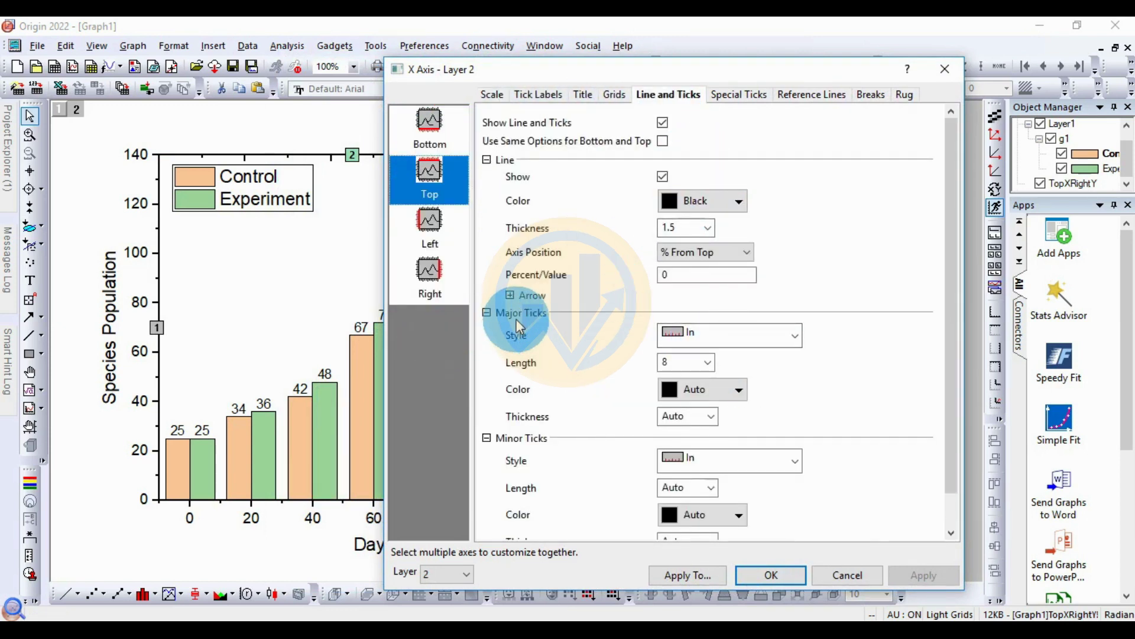
left_click(795, 332)
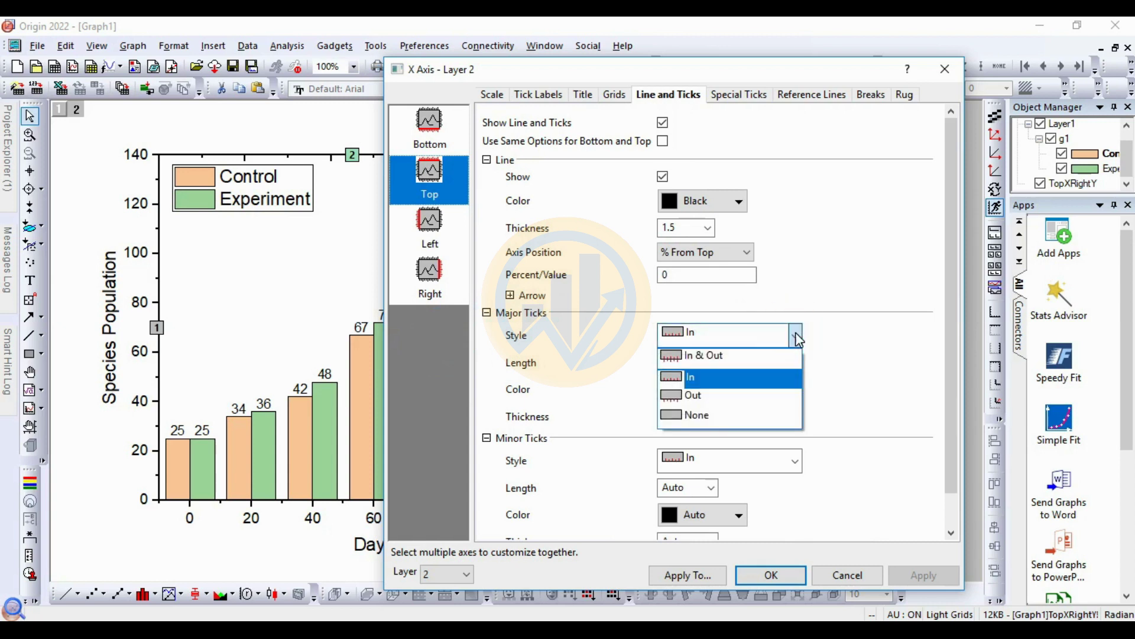
left_click(707, 421)
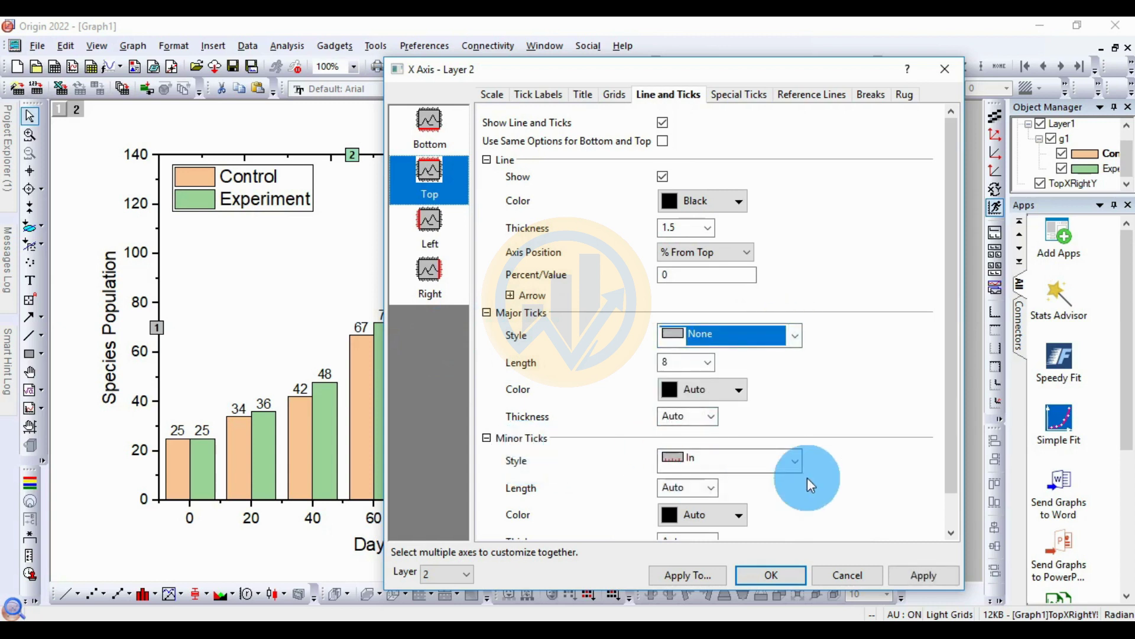
left_click(797, 456)
left_click(707, 538)
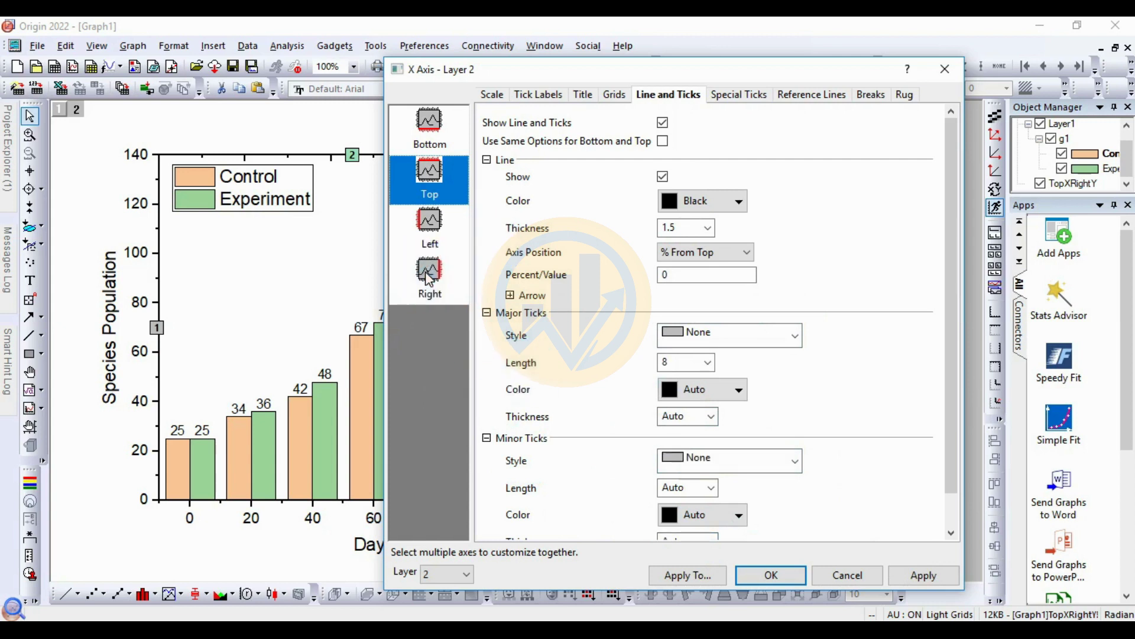
Set the right axis major and minor ticks to None, then apply and close
left_click(427, 273)
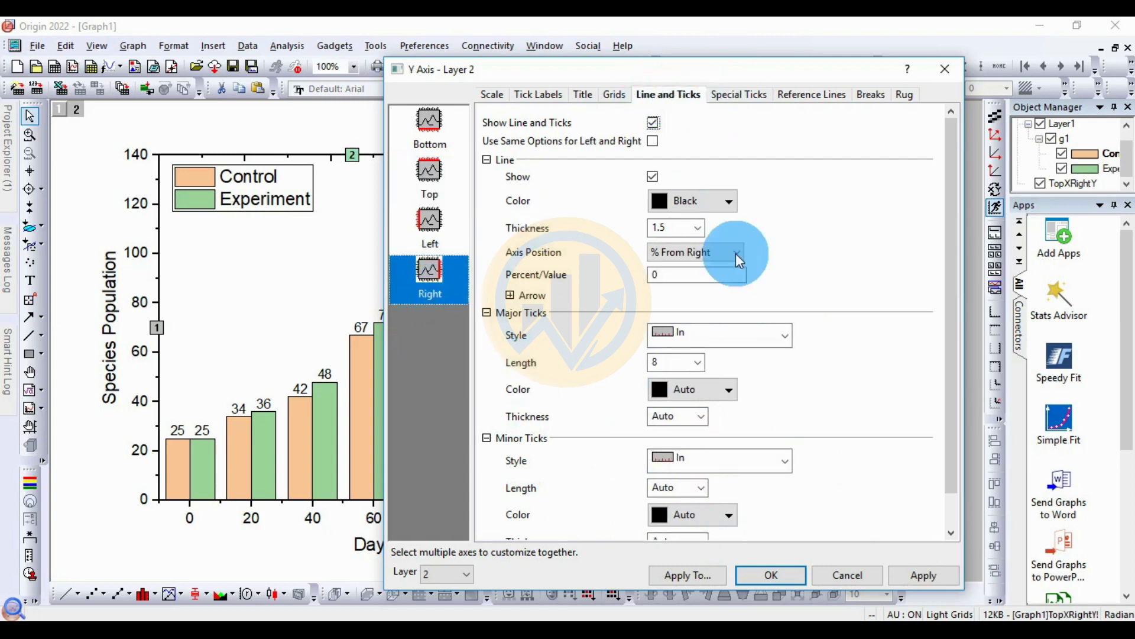
left_click(784, 337)
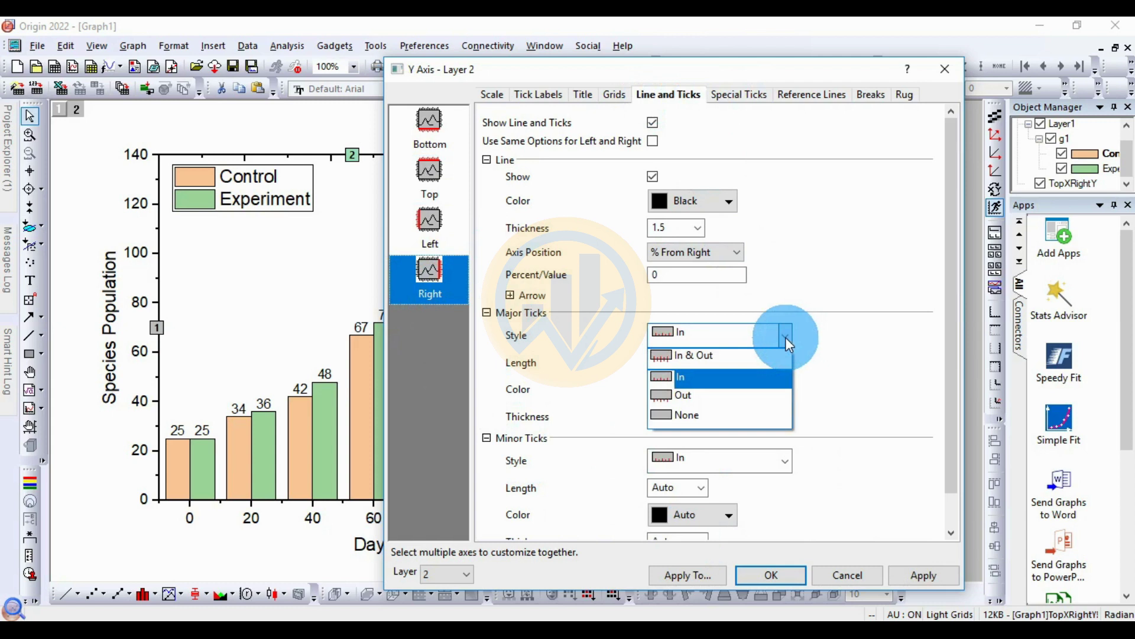
left_click(718, 422)
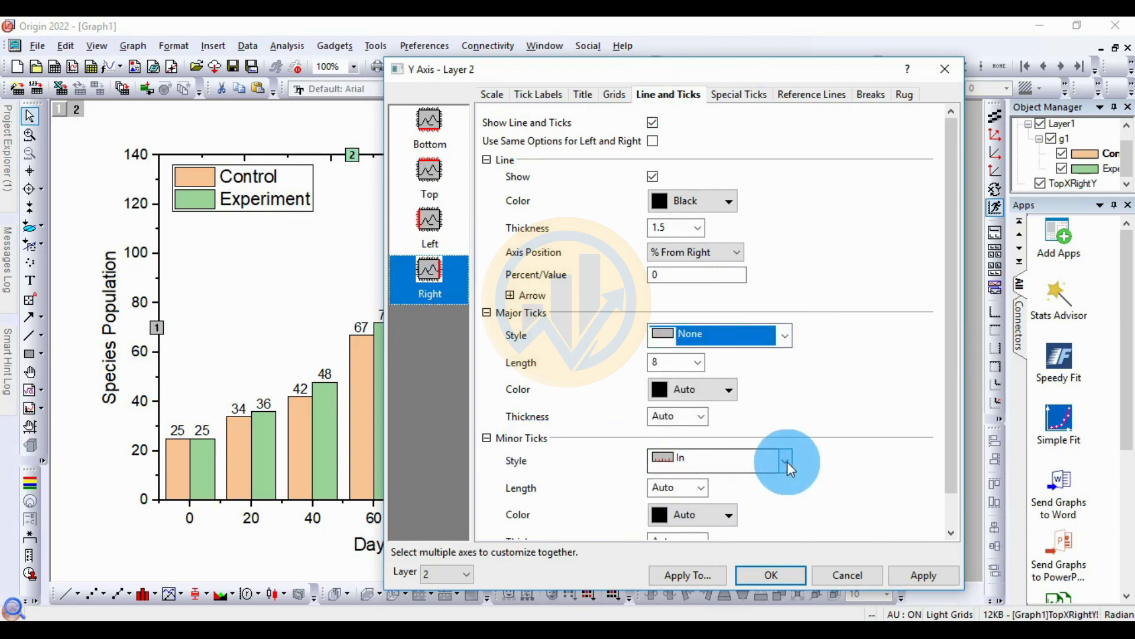
left_click(786, 461)
left_click(717, 521)
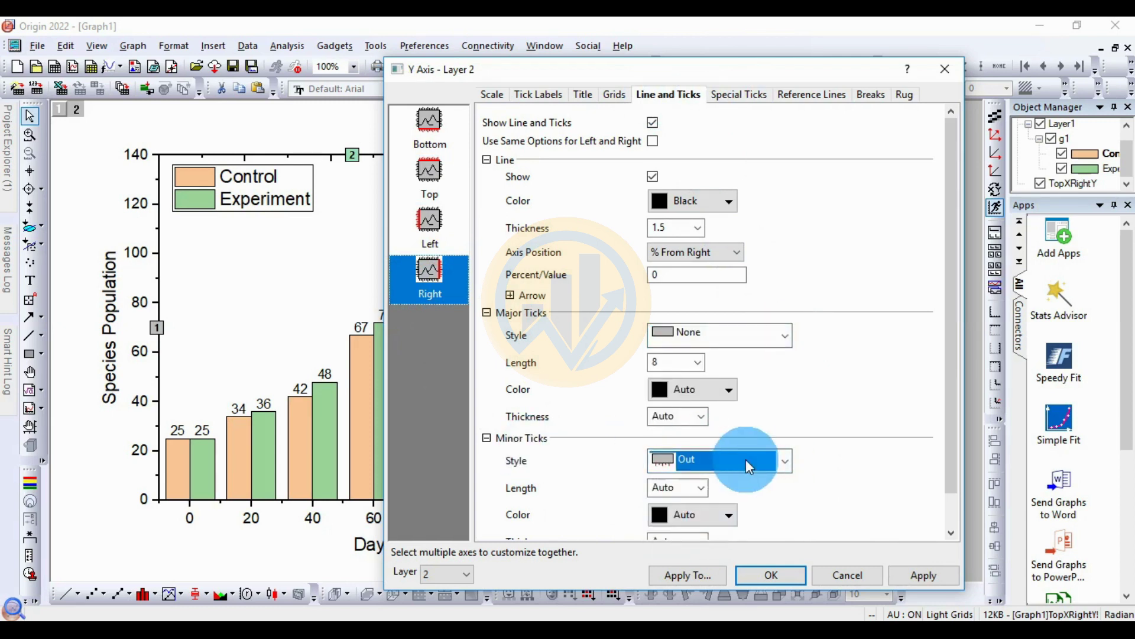
left_click(779, 459)
left_click(722, 541)
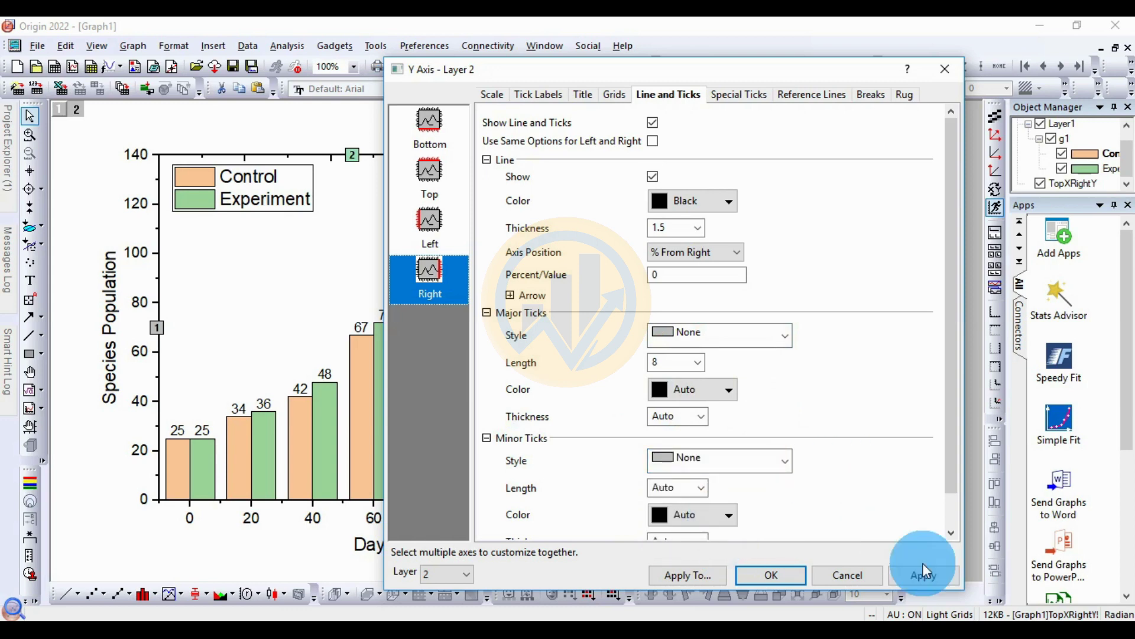
left_click(791, 576)
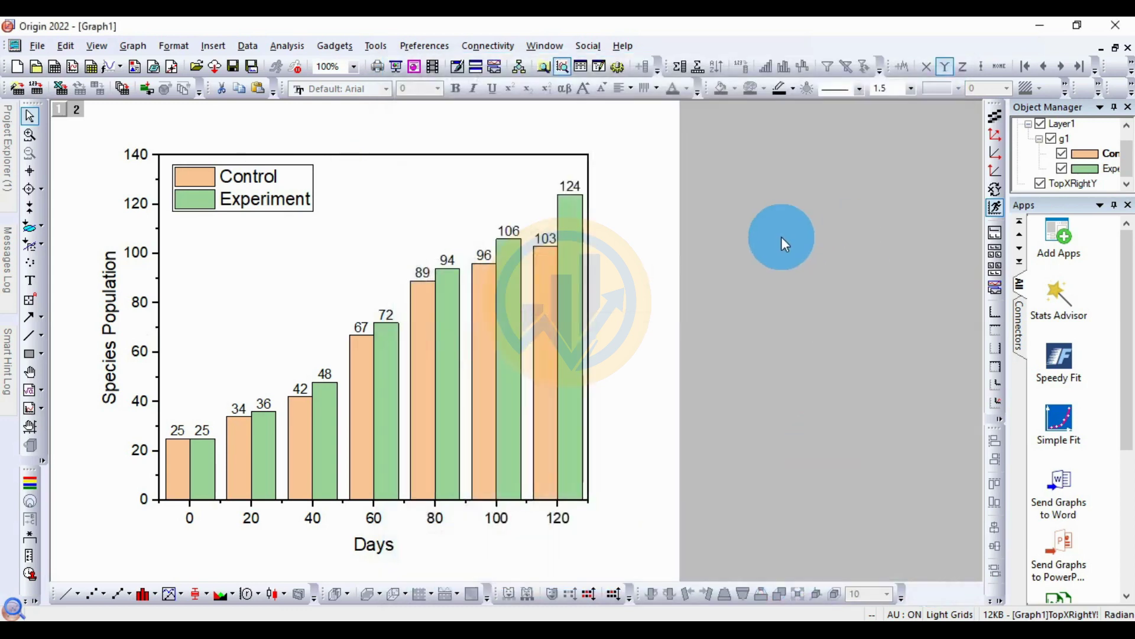
left_click(635, 300)
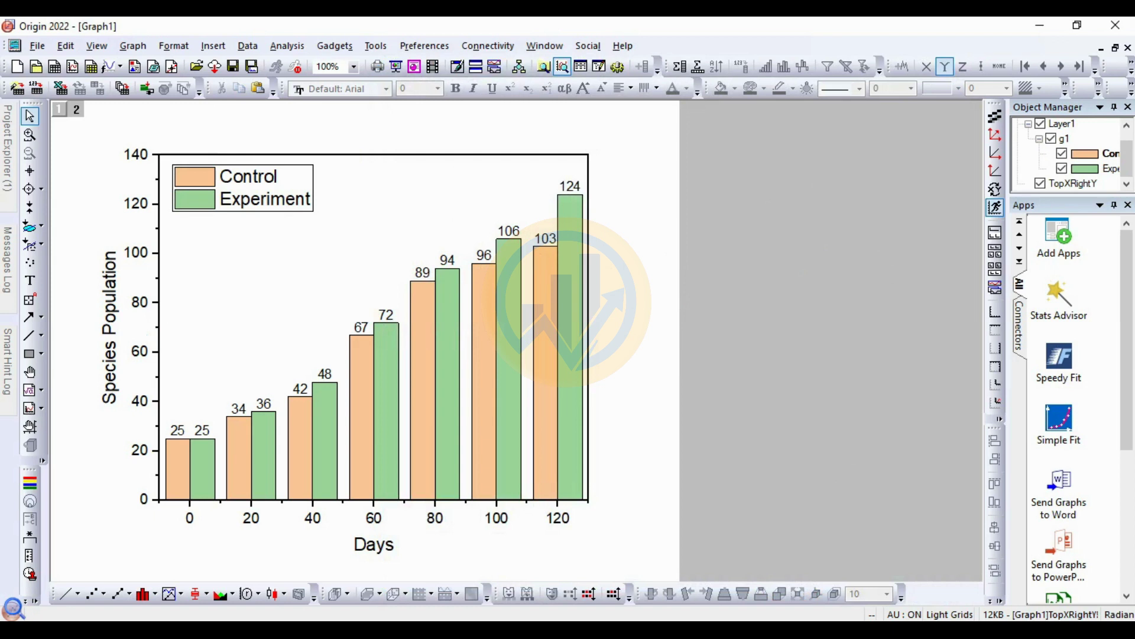
left_click(307, 347)
Set the Days axis title font to Times New Roman, keeping size 22
left_click(299, 556)
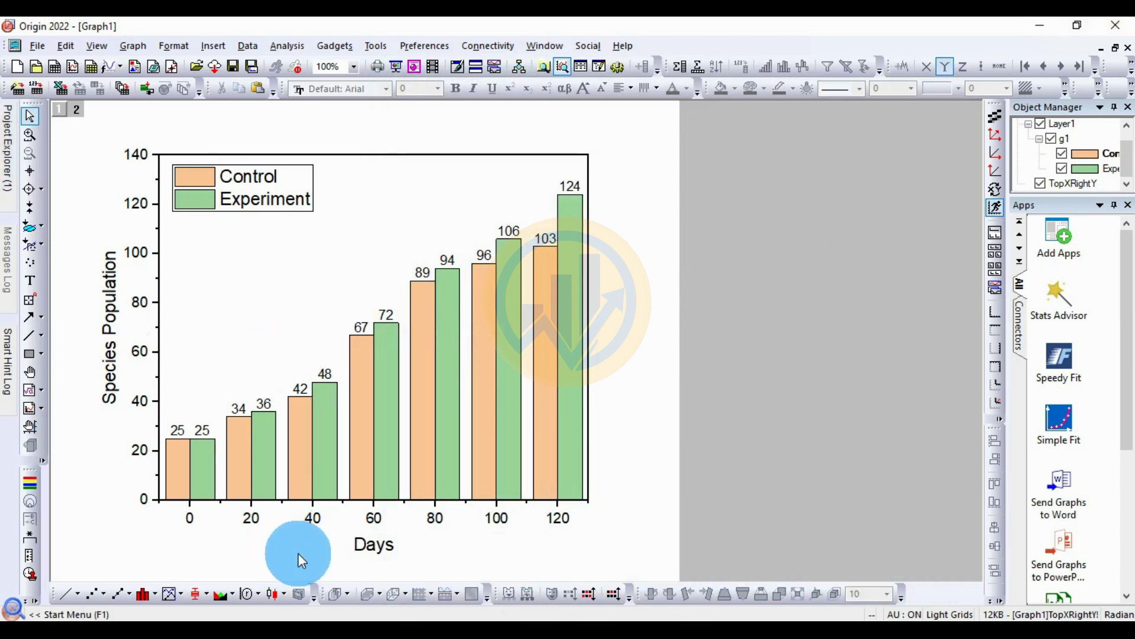
left_click(375, 544)
left_click(381, 89)
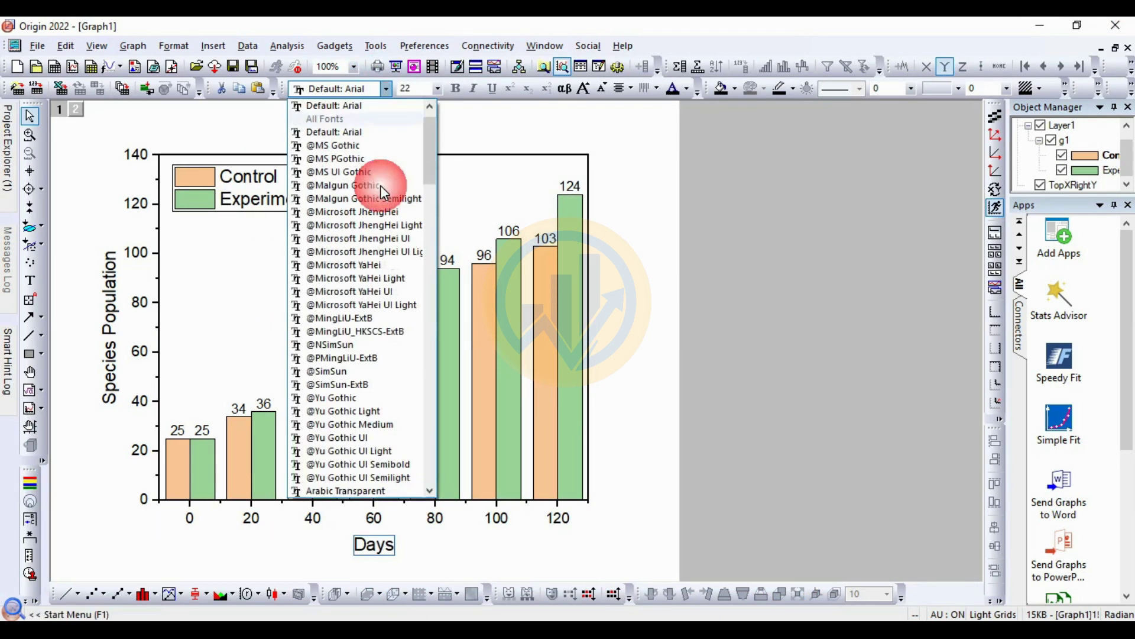
scroll(381, 186, "up", 1)
left_click(390, 112)
left_click(438, 90)
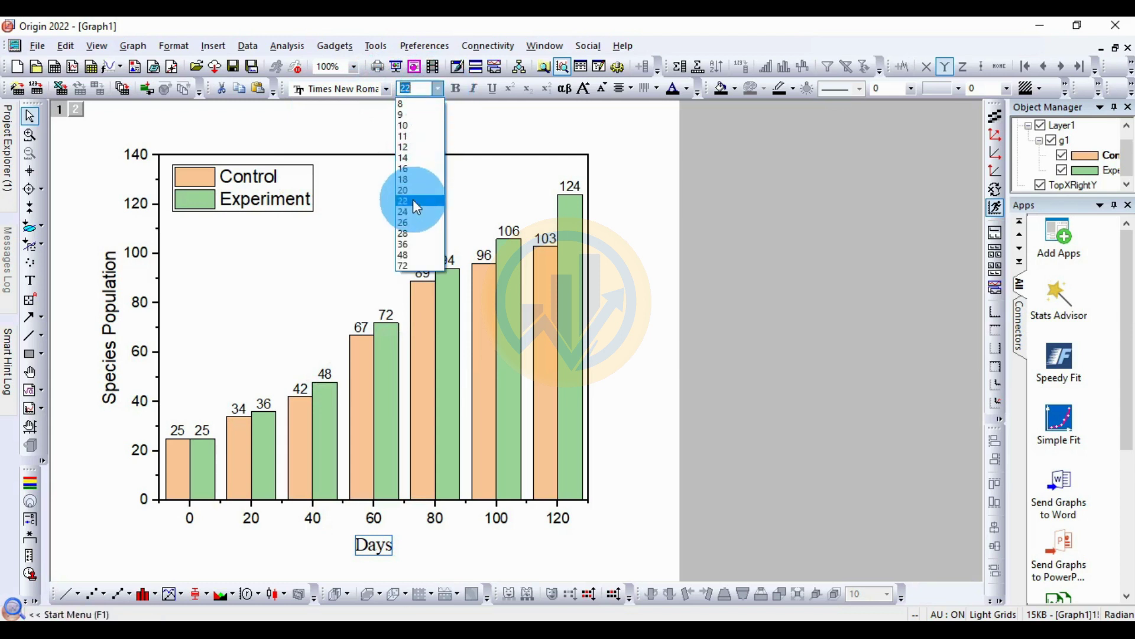
left_click(414, 202)
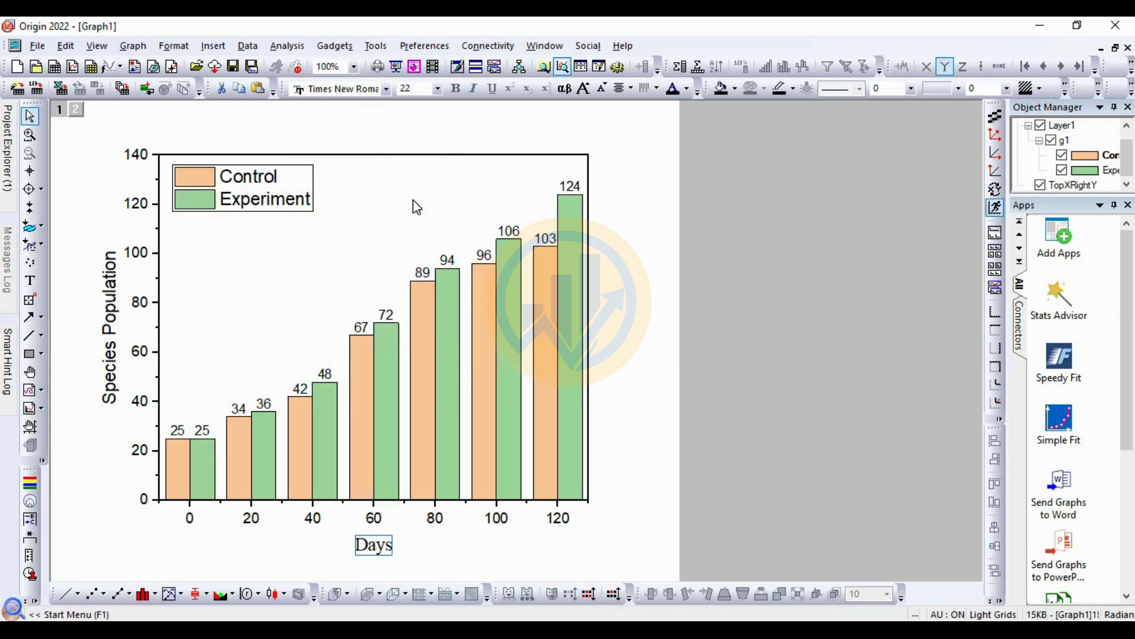
Make the X-axis tick labels bold Times New Roman
left_click(374, 519)
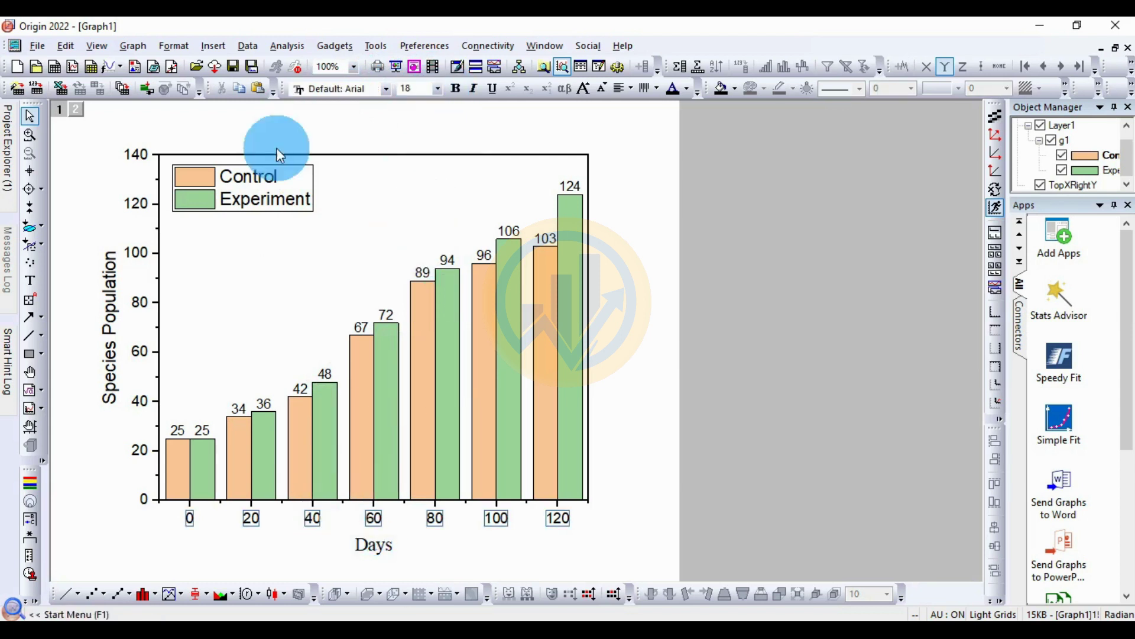
left_click(388, 88)
left_click(383, 118)
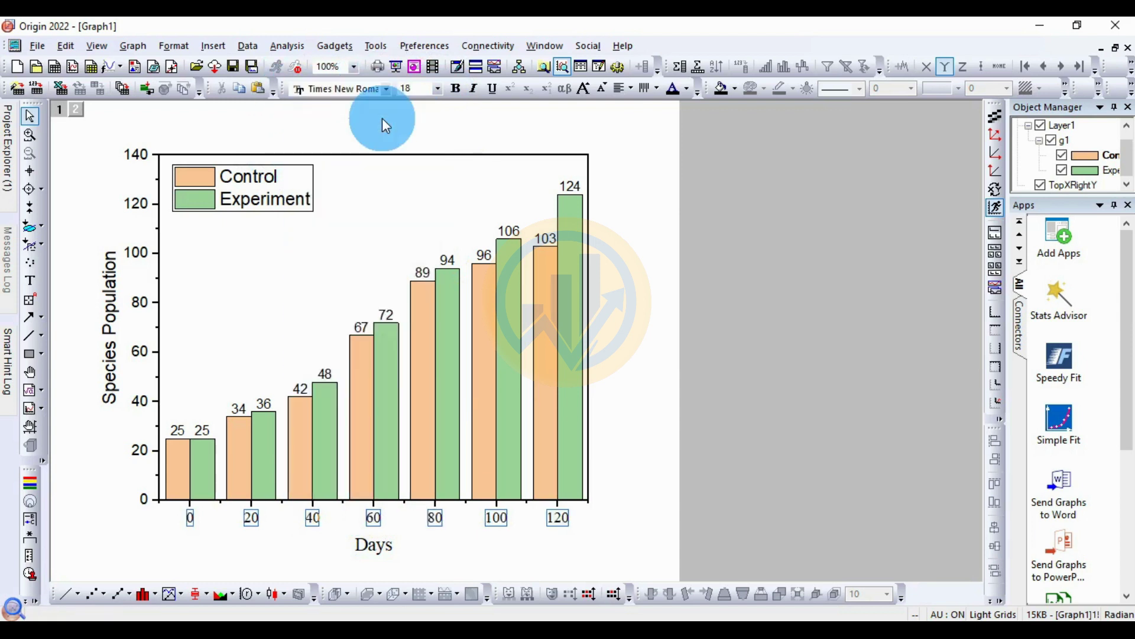
left_click(448, 89)
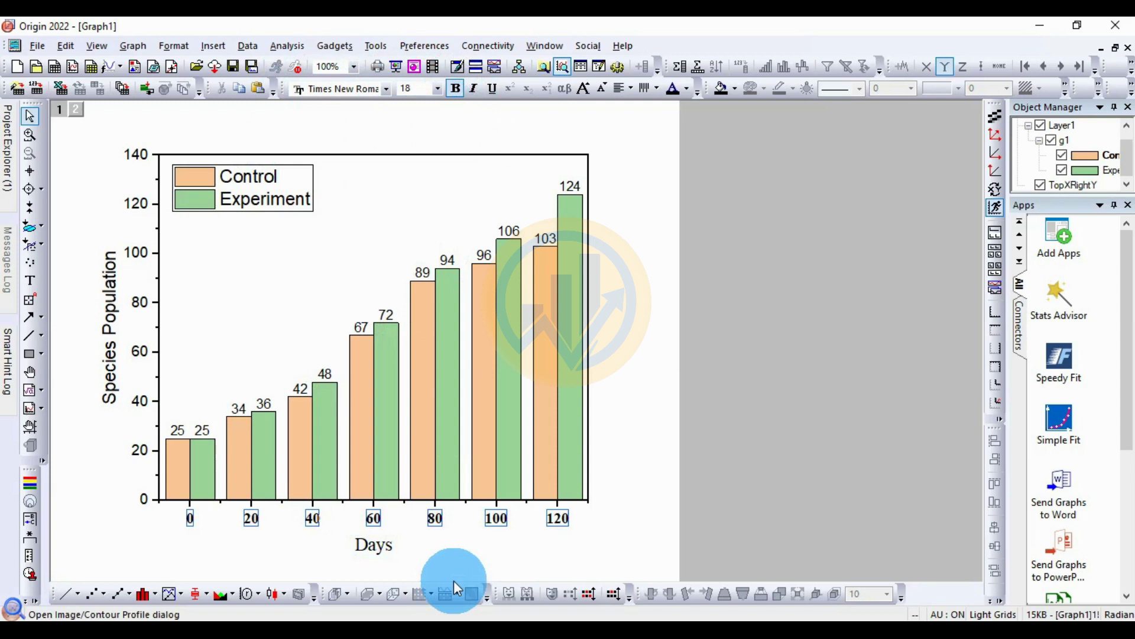
Make the Days title bold at size 20
left_click(381, 549)
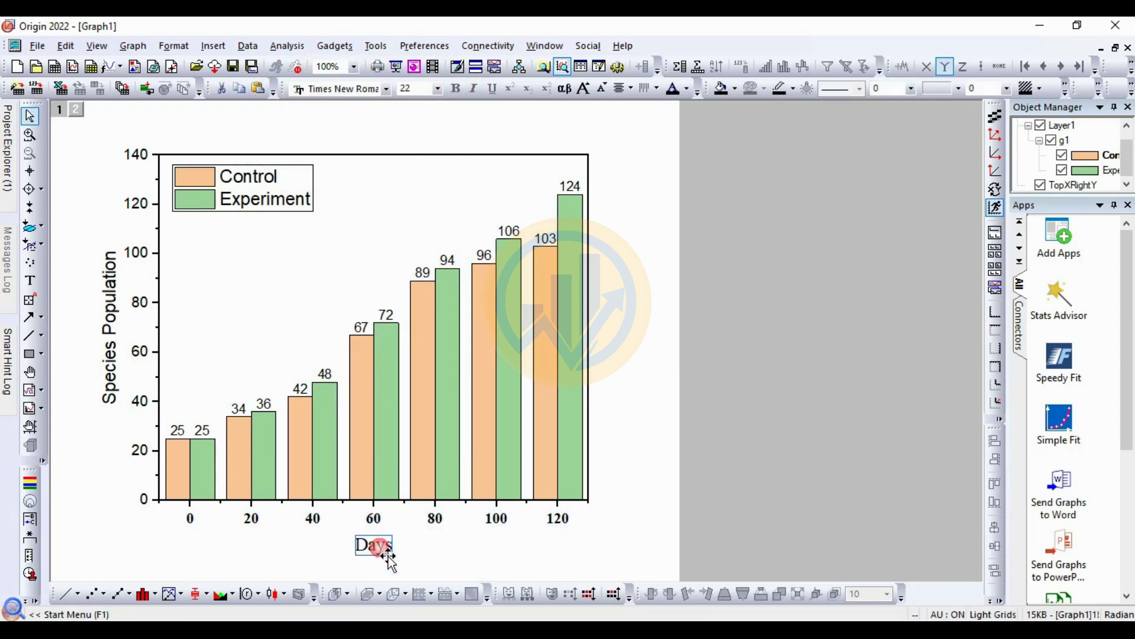
double_click(387, 556)
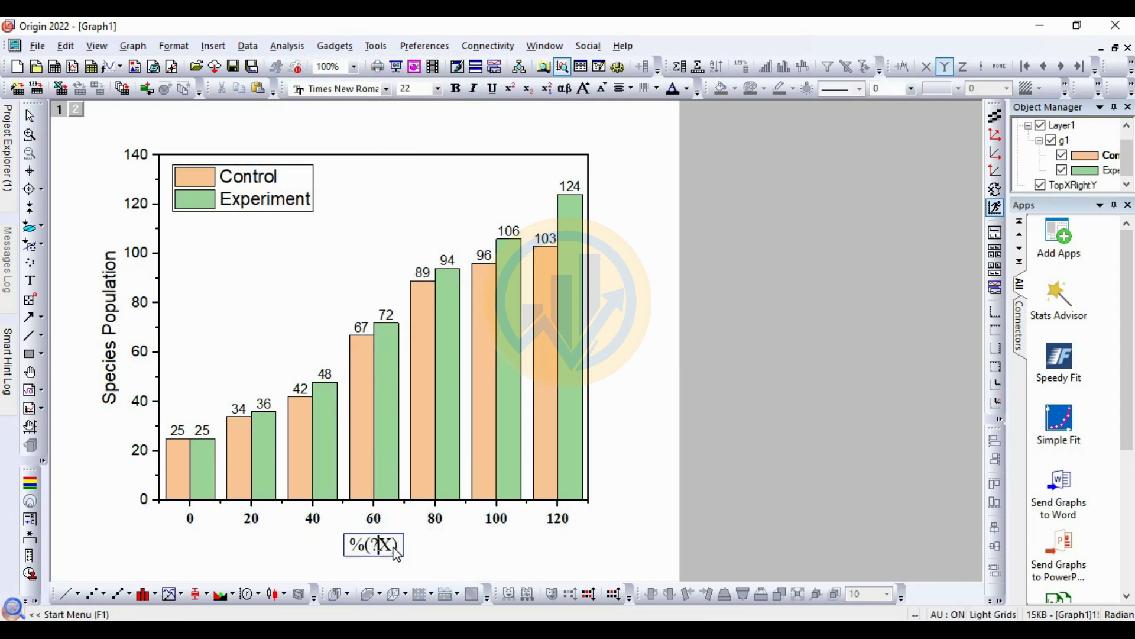
left_click(464, 88)
left_click(438, 87)
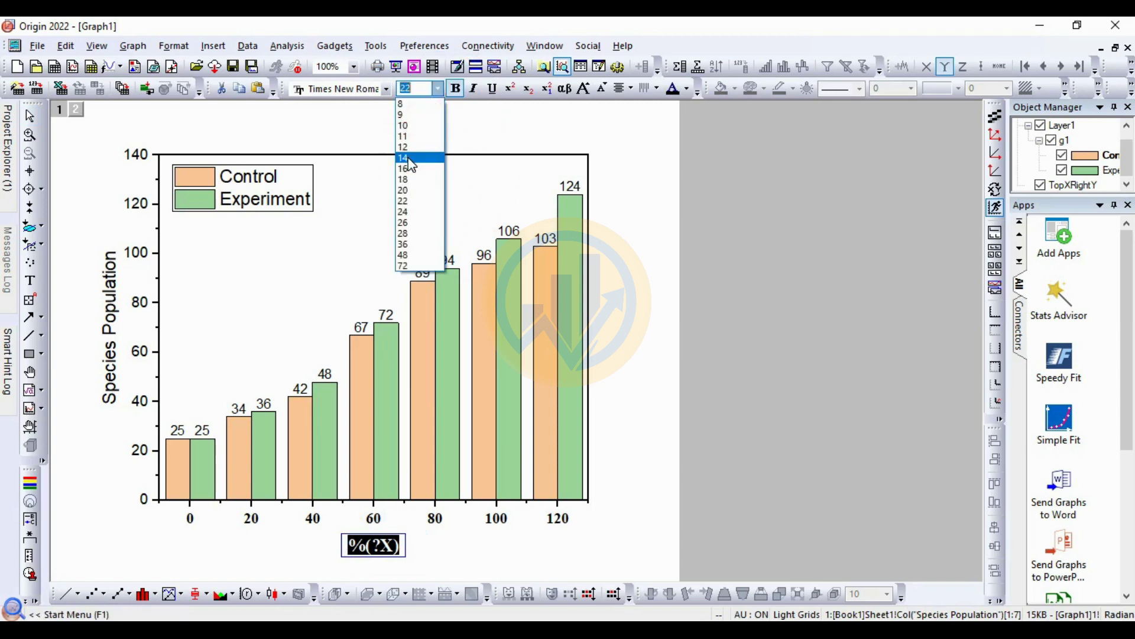
left_click(411, 190)
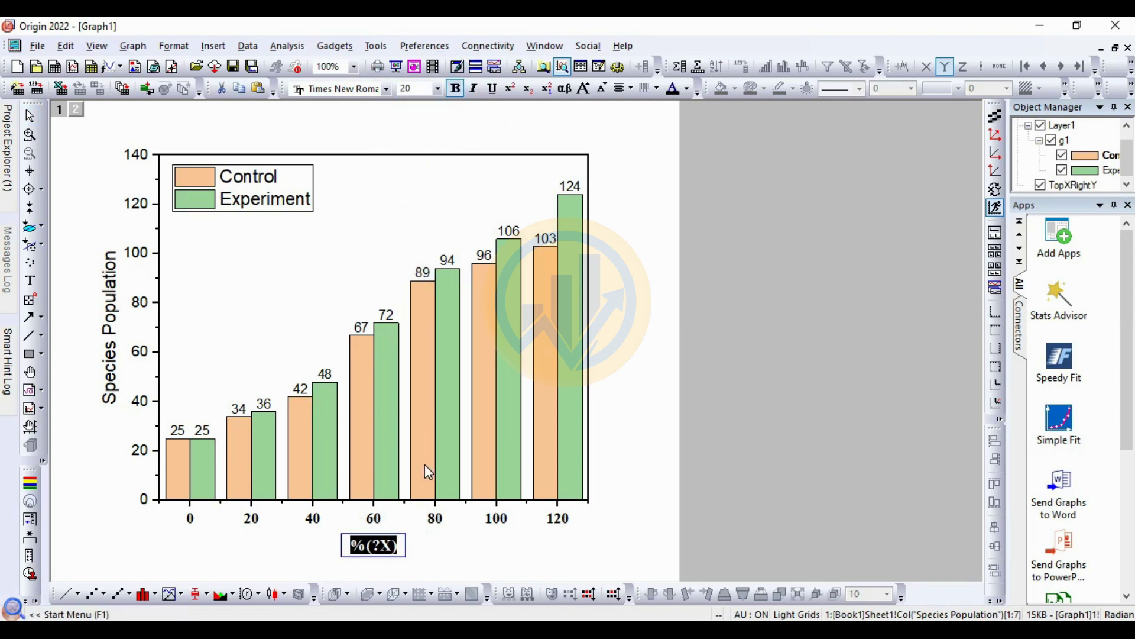
left_click(445, 547)
Make the Y-axis tick labels bold Times New Roman
left_click(140, 351)
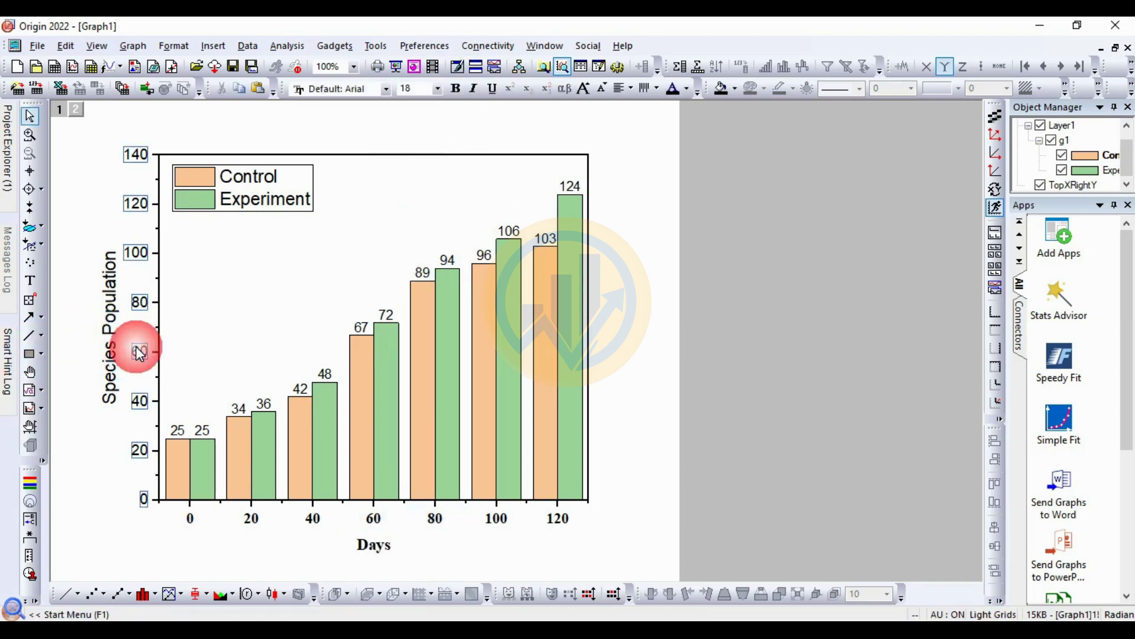
left_click(385, 89)
scroll(378, 126, "up", 2)
left_click(380, 114)
left_click(456, 89)
Set the Species Population title to Times New Roman, size 20
left_click(147, 284)
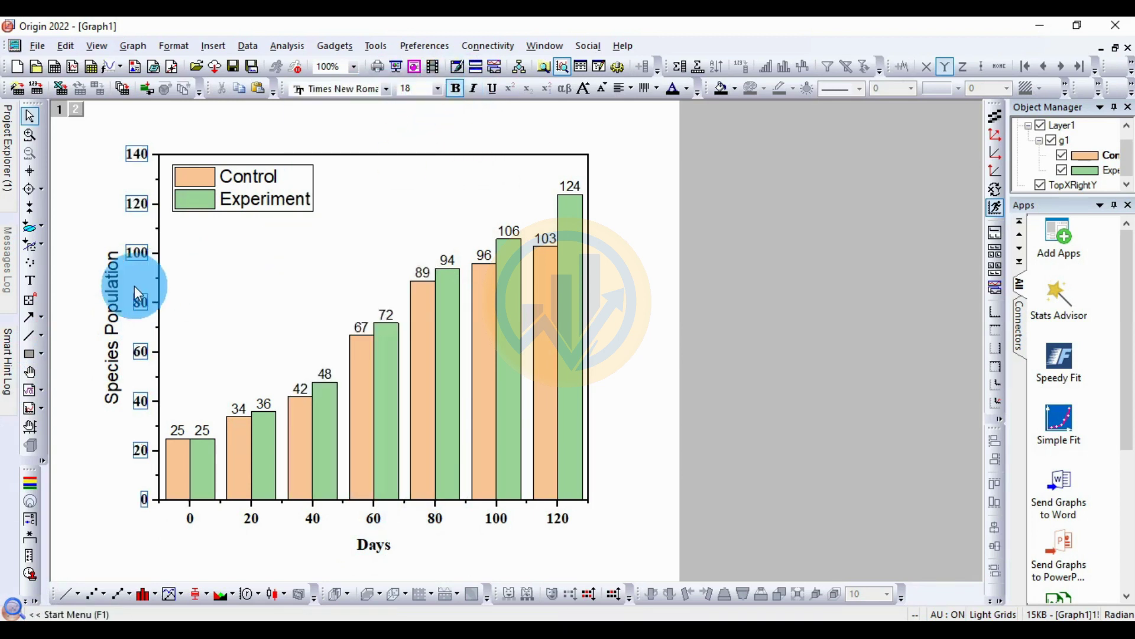
double_click(112, 290)
left_click_drag(142, 328, 67, 335)
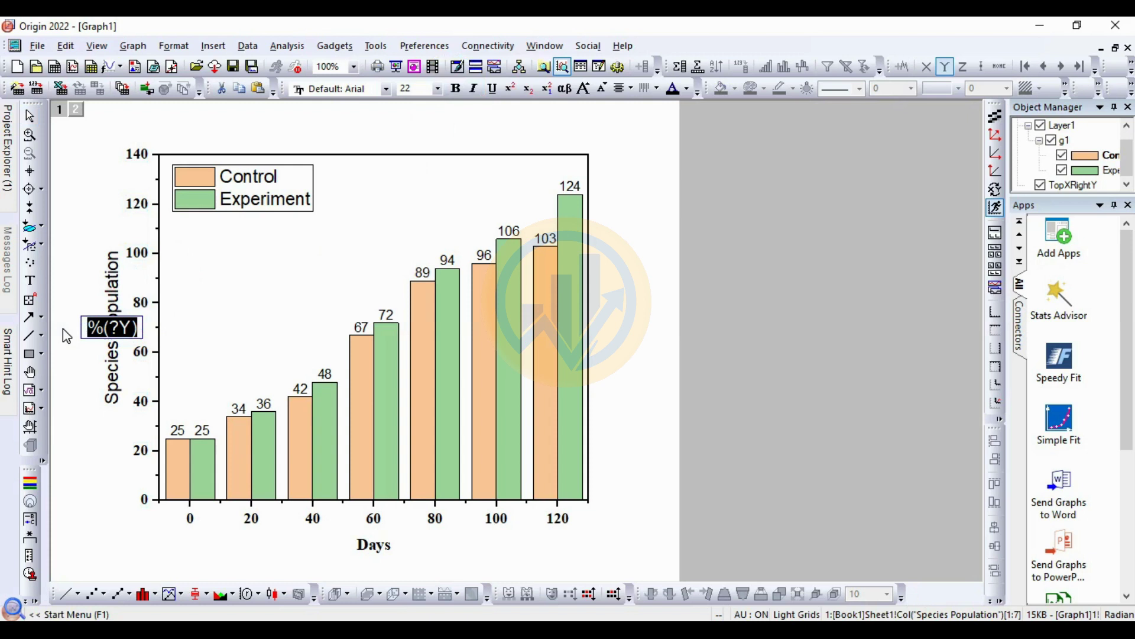
left_click(386, 89)
scroll(376, 147, "up", 1)
left_click(376, 115)
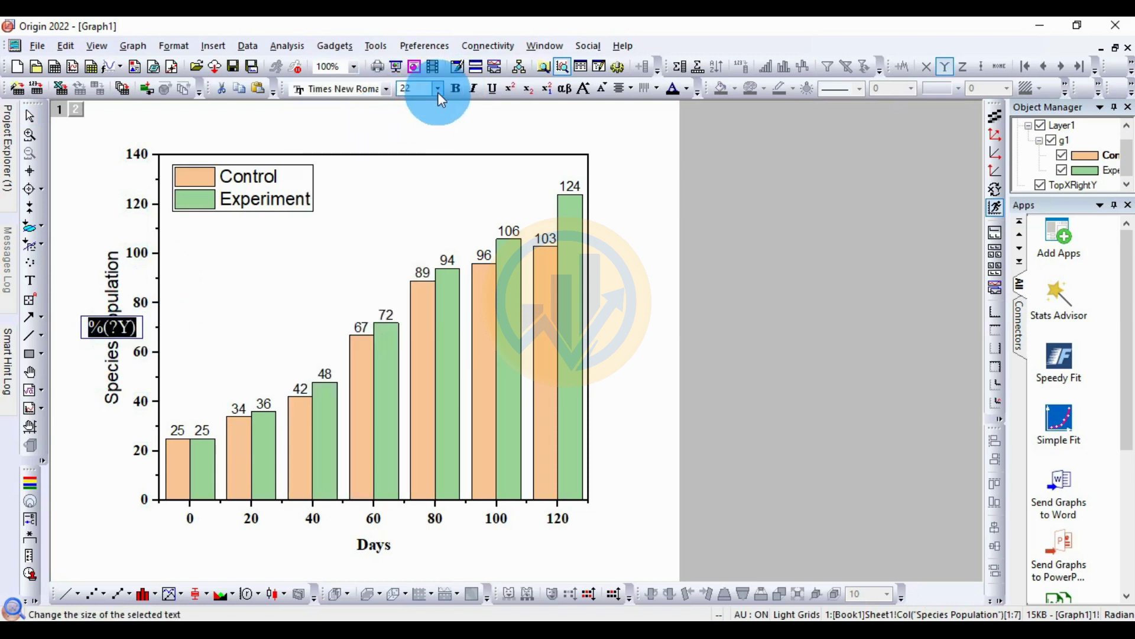
left_click(438, 93)
left_click(413, 172)
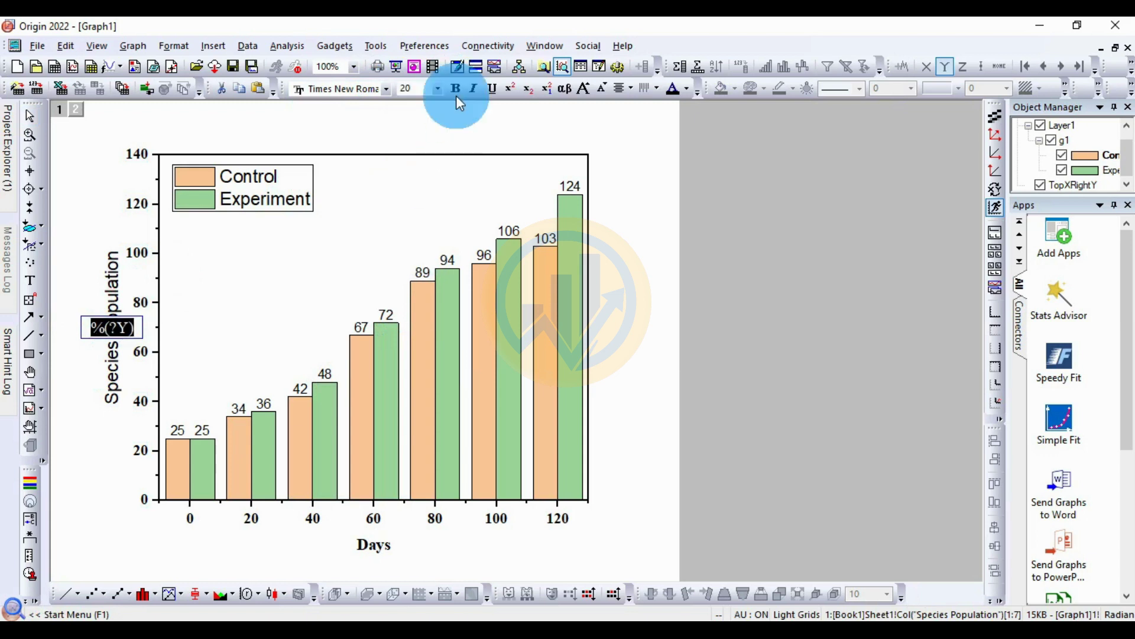
left_click(400, 218)
left_click(301, 178)
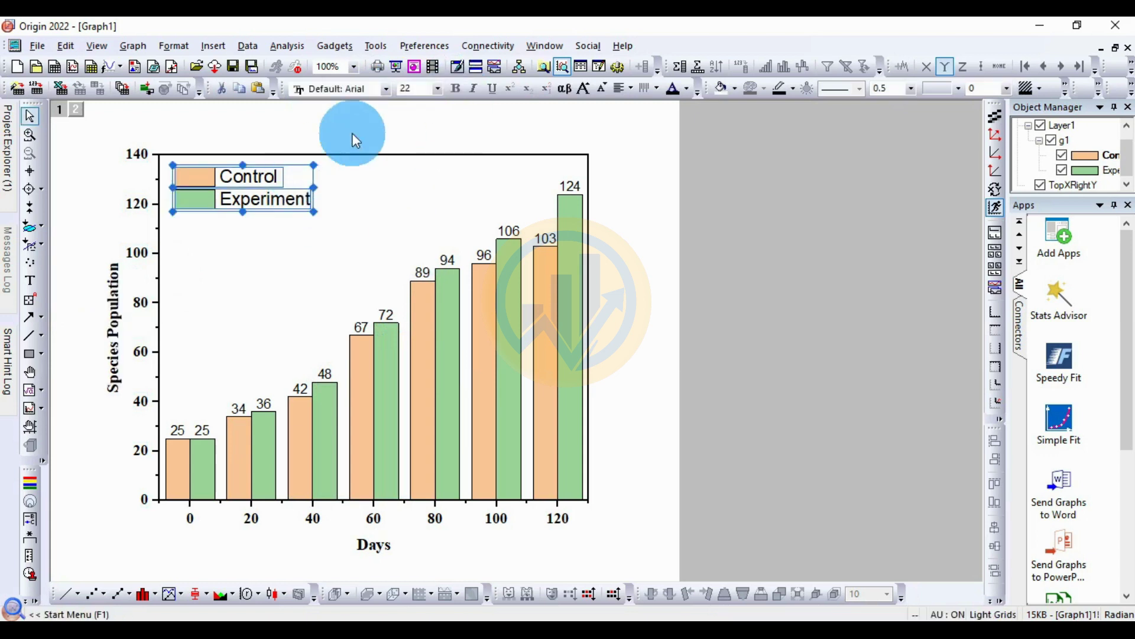
Change the Control/Experiment legend text to Times New Roman, size 20, then deselect it
left_click(386, 89)
scroll(375, 127, "up", 1)
left_click(373, 118)
left_click(437, 89)
left_click(406, 188)
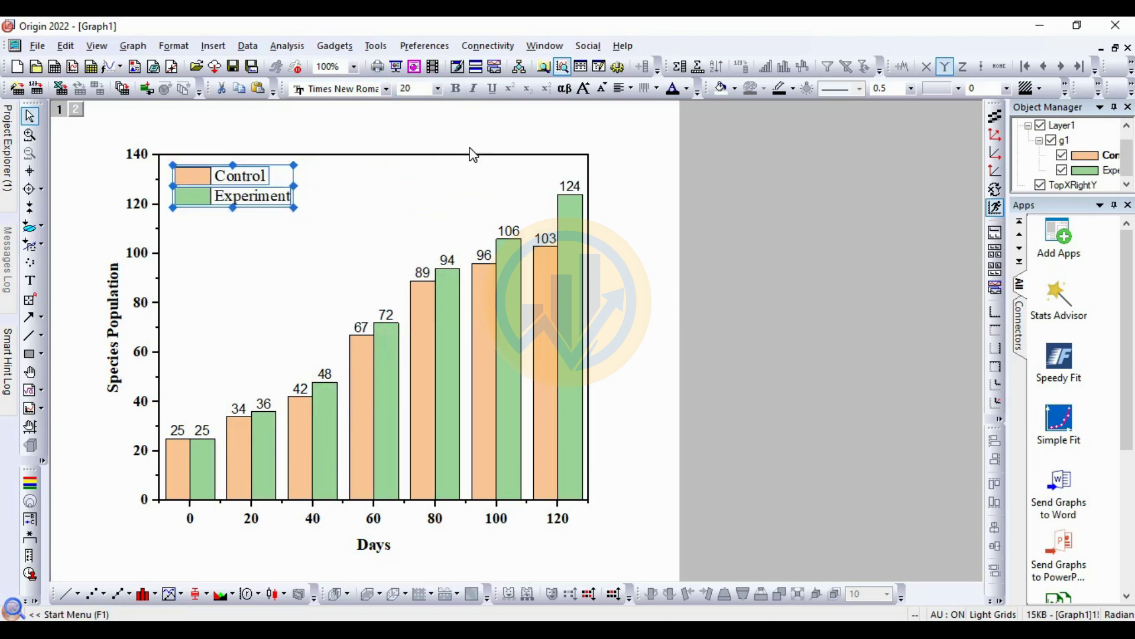
left_click(296, 183)
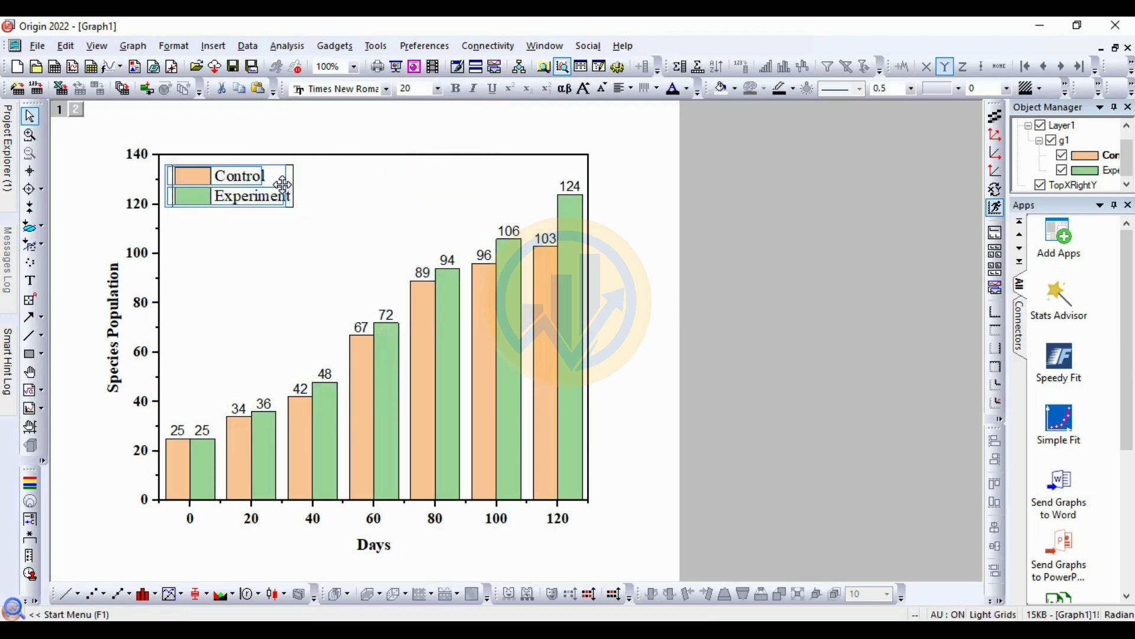
left_click(348, 135)
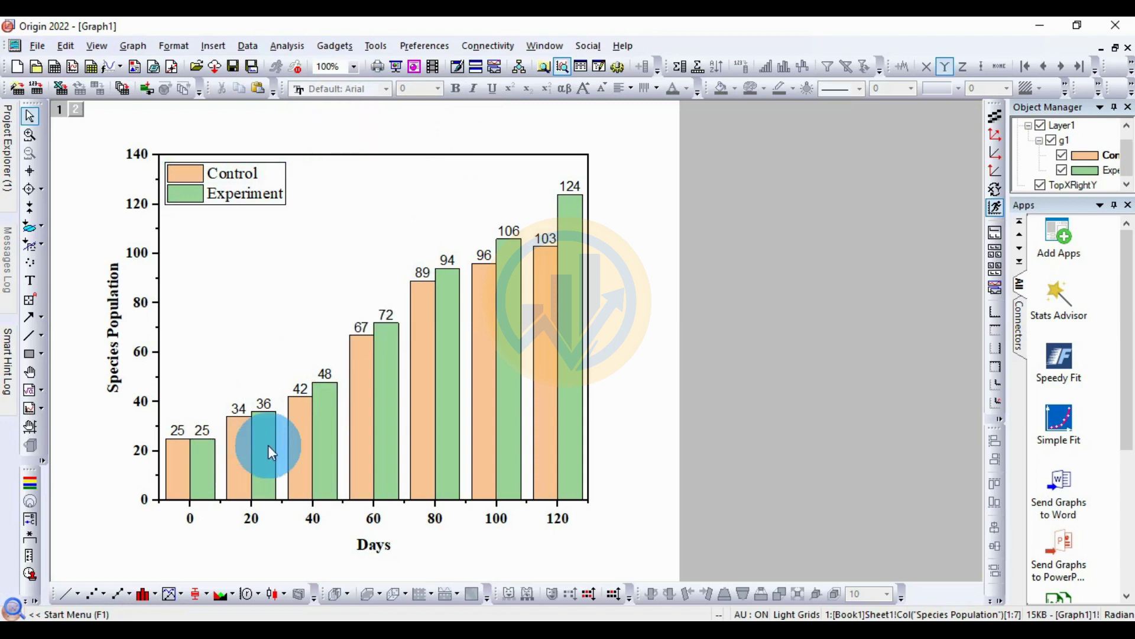
mouse_move(324, 409)
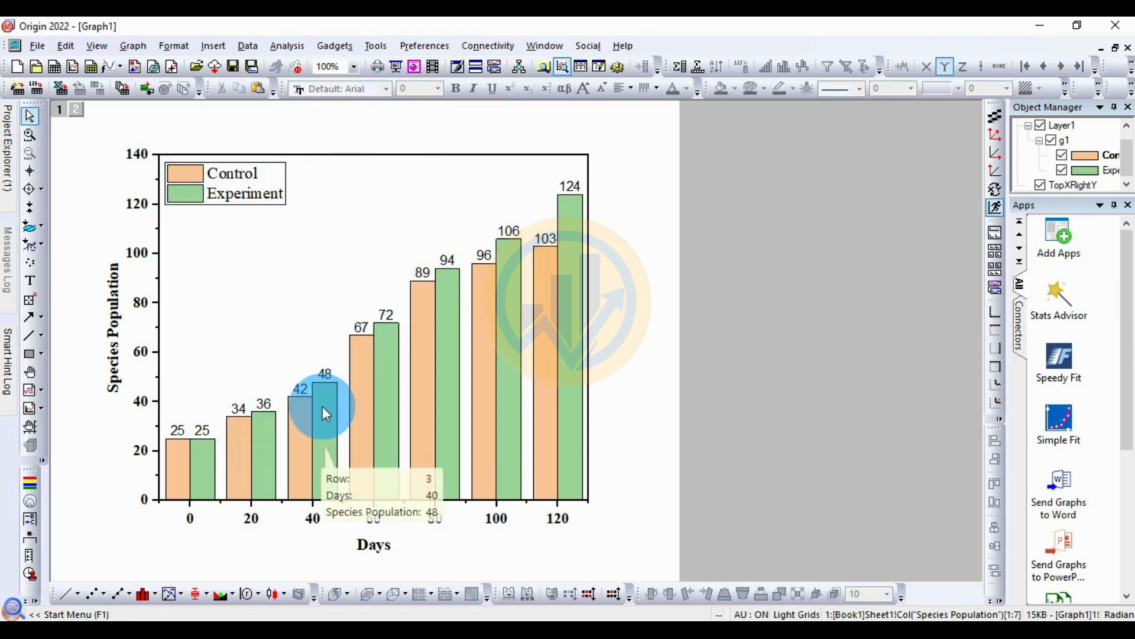
Set the bar value label font to Times New Roman, size 14, in Plot Details
double_click(323, 372)
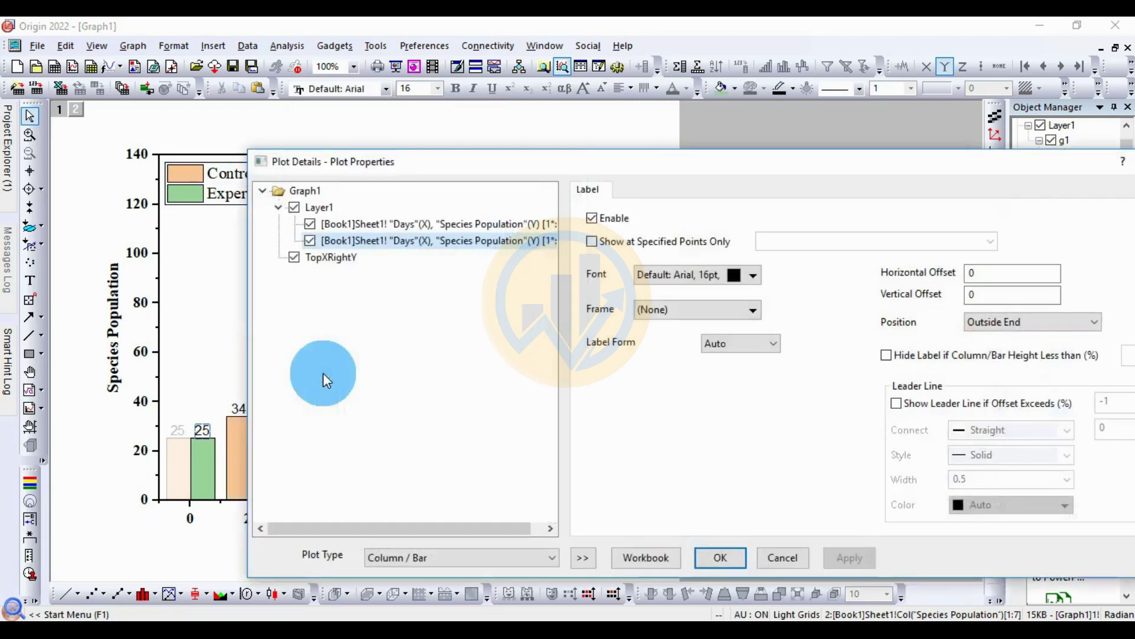
left_click(487, 367)
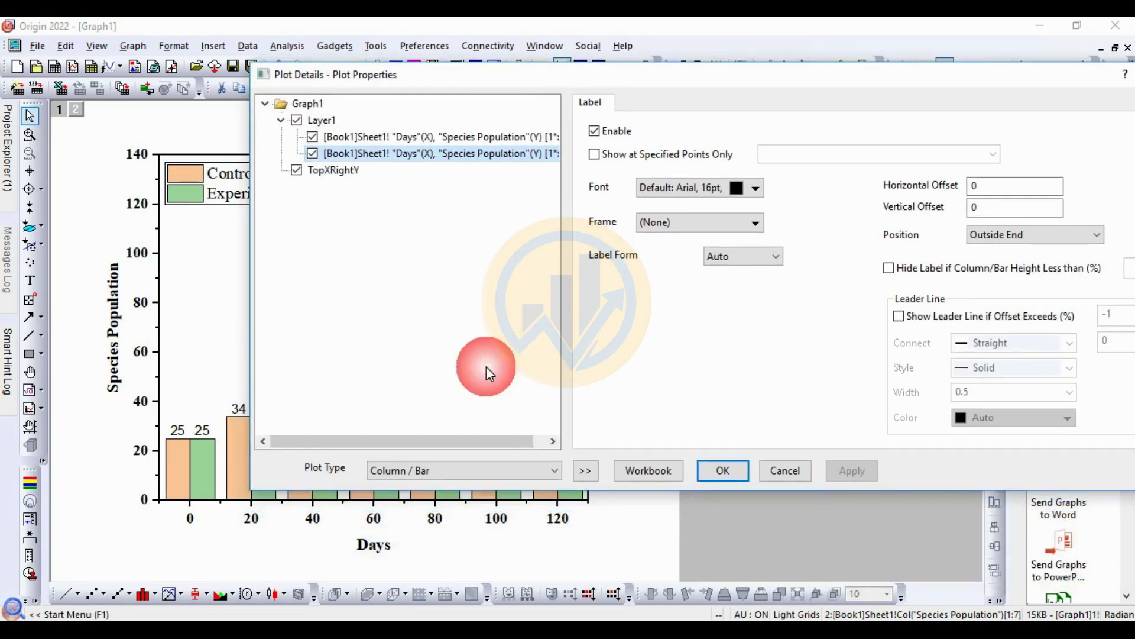
left_click(587, 470)
left_click(673, 189)
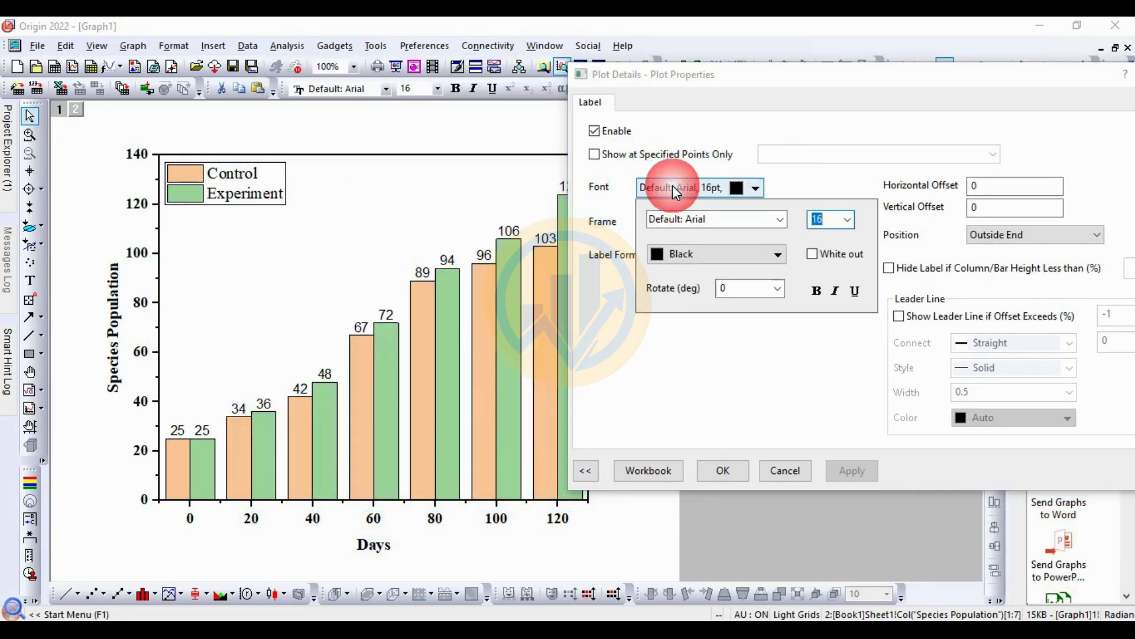
left_click(780, 219)
scroll(709, 245, "up", 2)
left_click(708, 248)
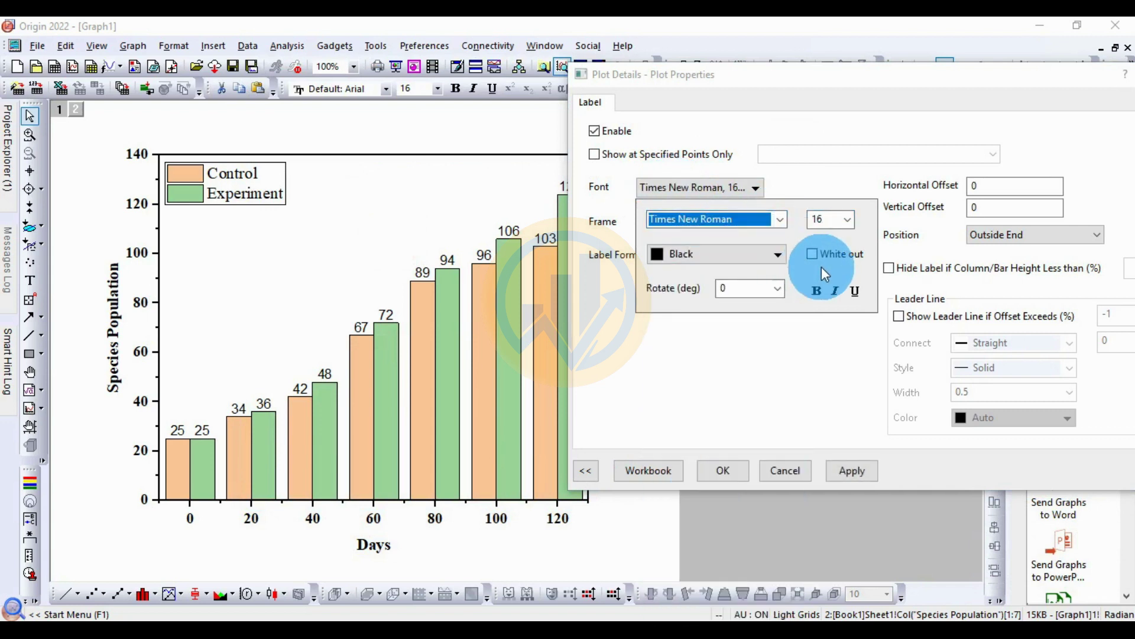
left_click(848, 220)
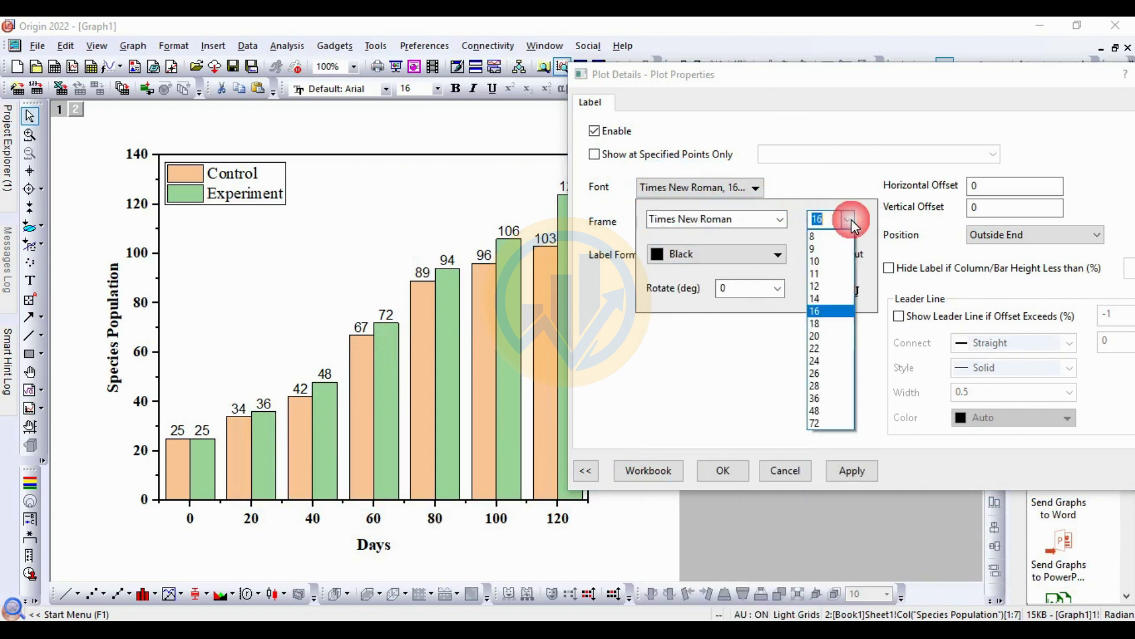
left_click(825, 299)
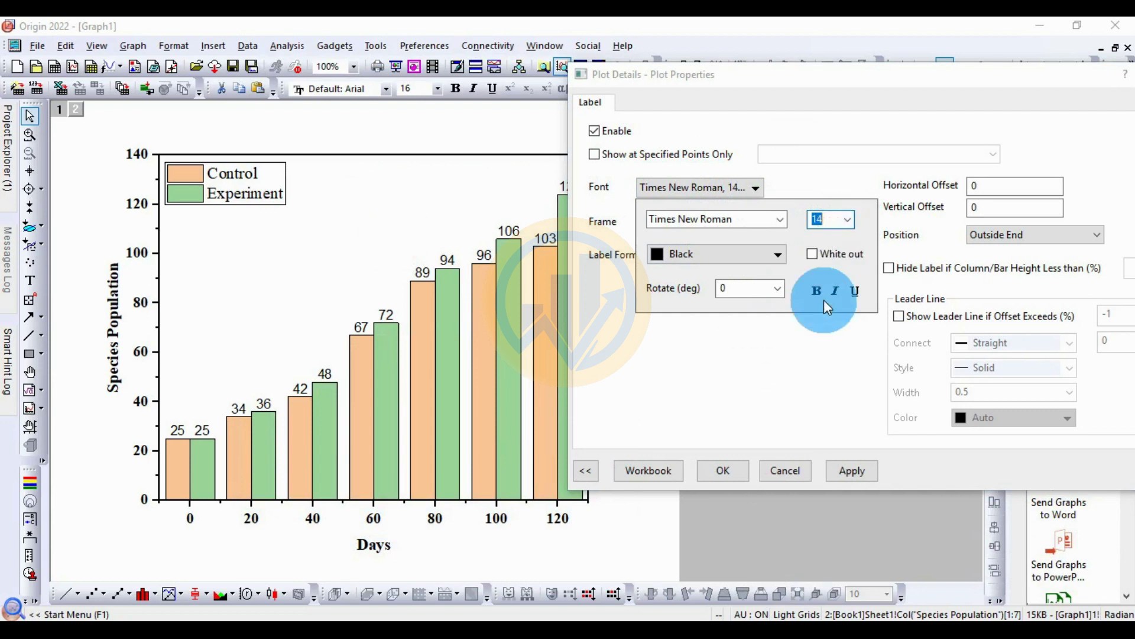
left_click(856, 470)
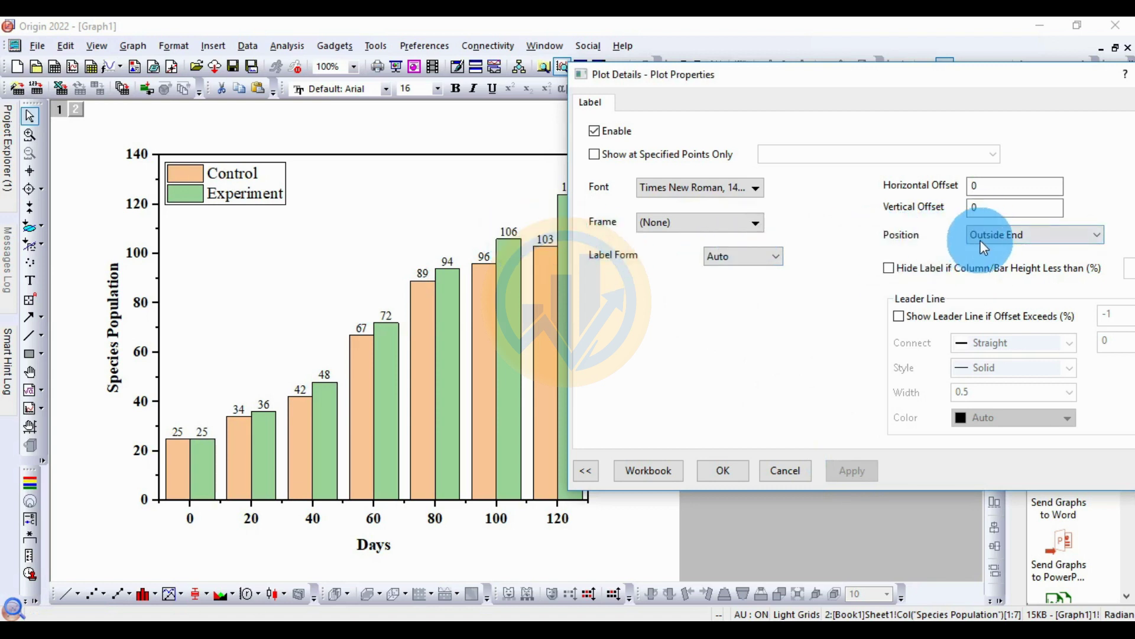
Position the bar value labels at the centre of each column
left_click(997, 238)
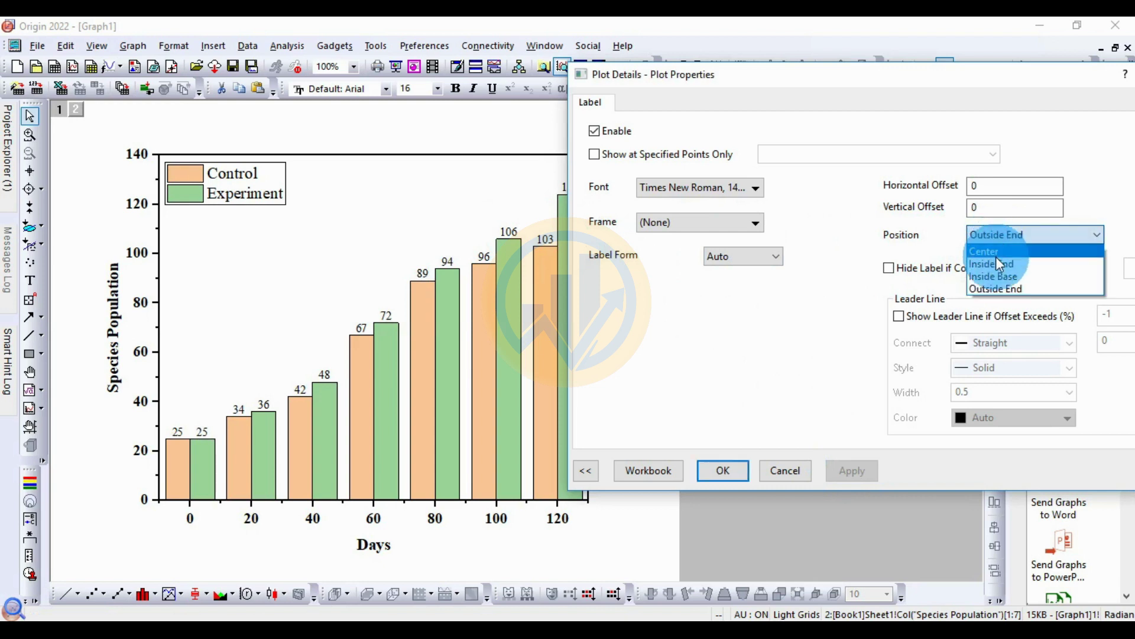
left_click(988, 251)
left_click(1008, 236)
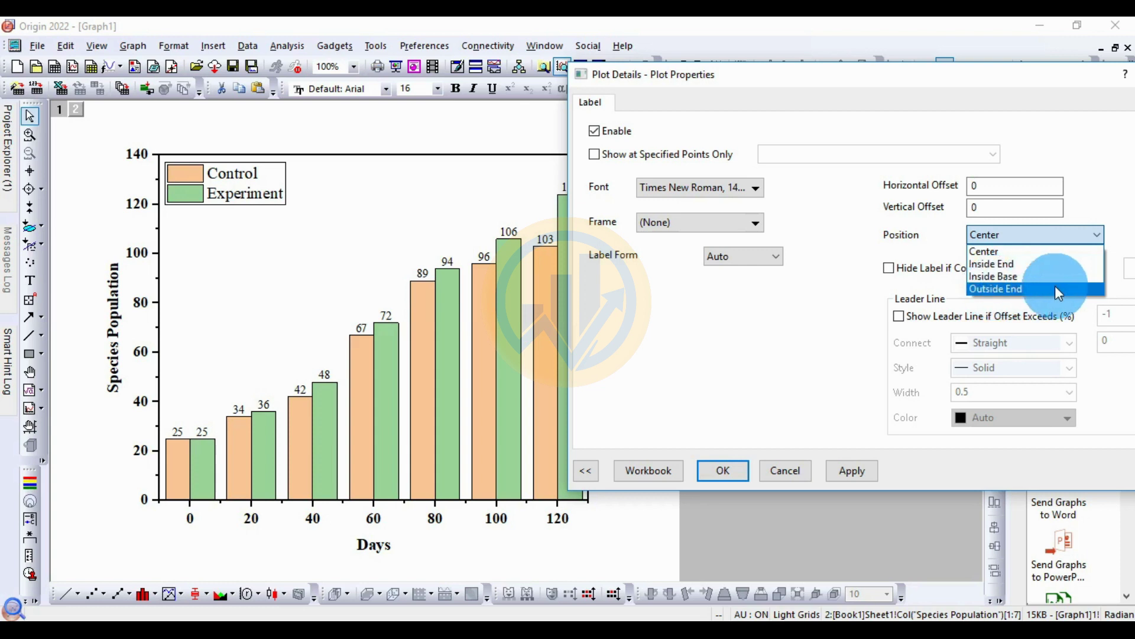
left_click(1005, 252)
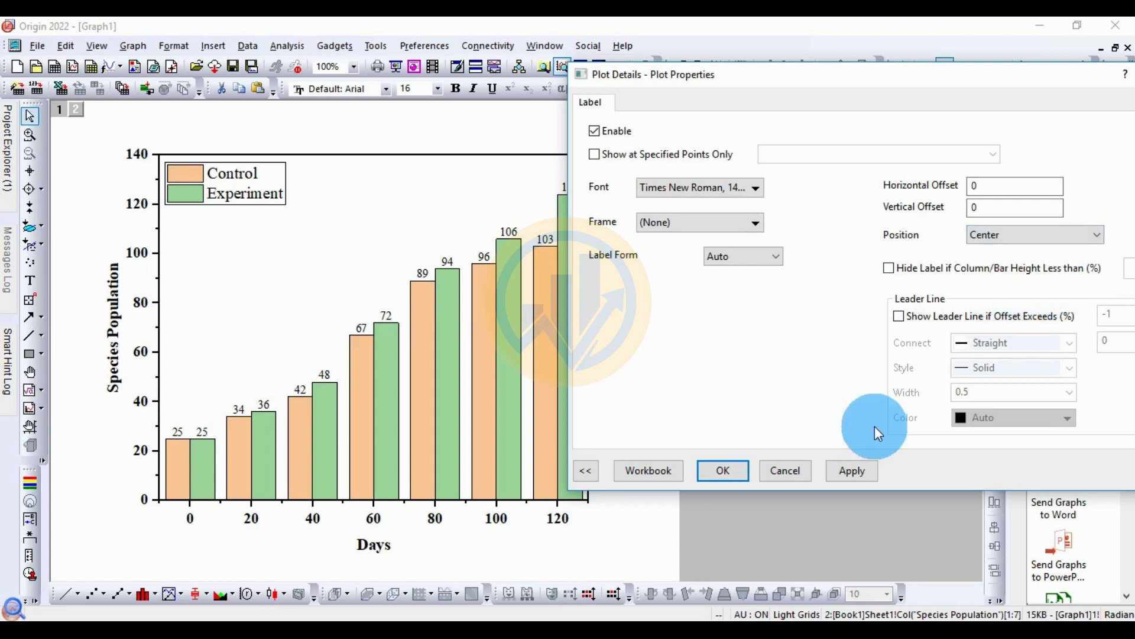
left_click(861, 477)
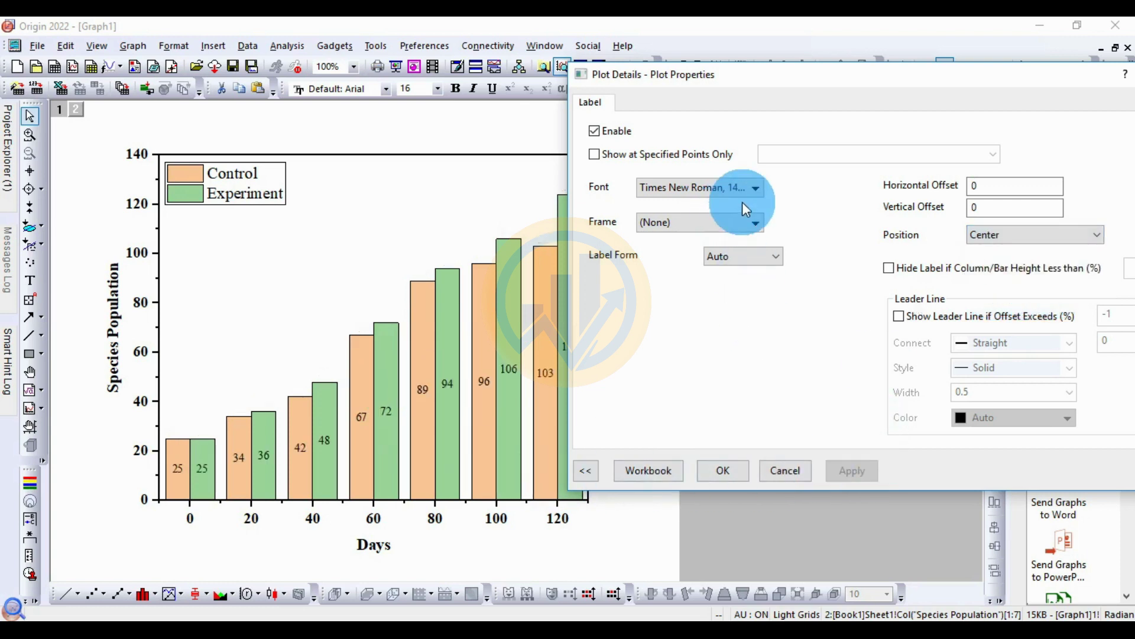
Make the bar value labels bold and close Plot Details
left_click(753, 190)
left_click(819, 292)
left_click(851, 470)
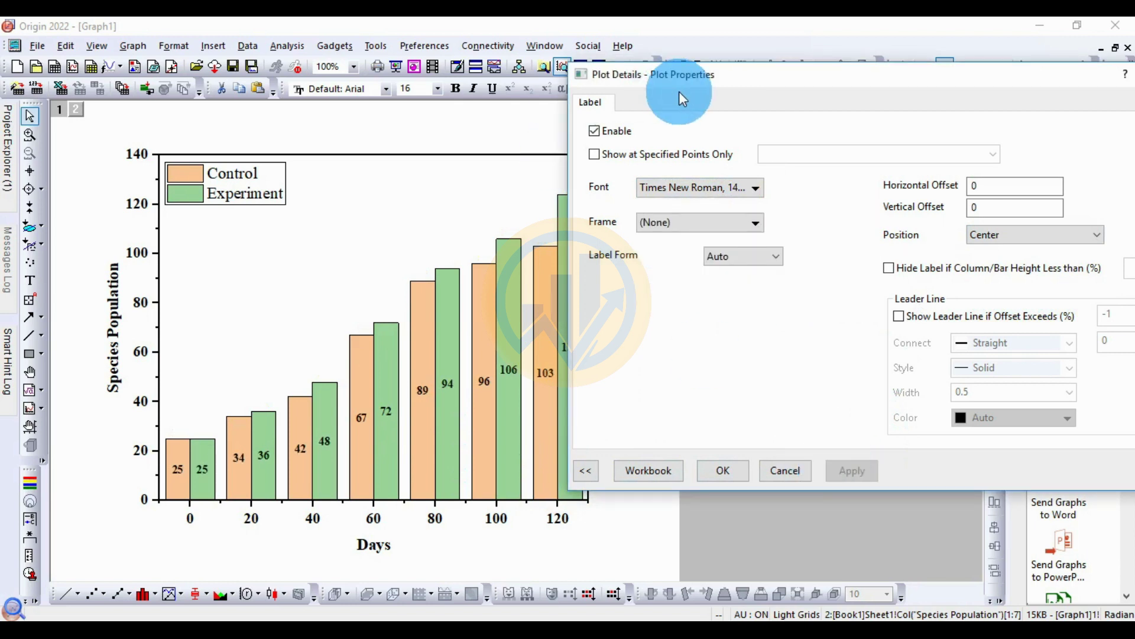
left_click_drag(722, 76, 603, 77)
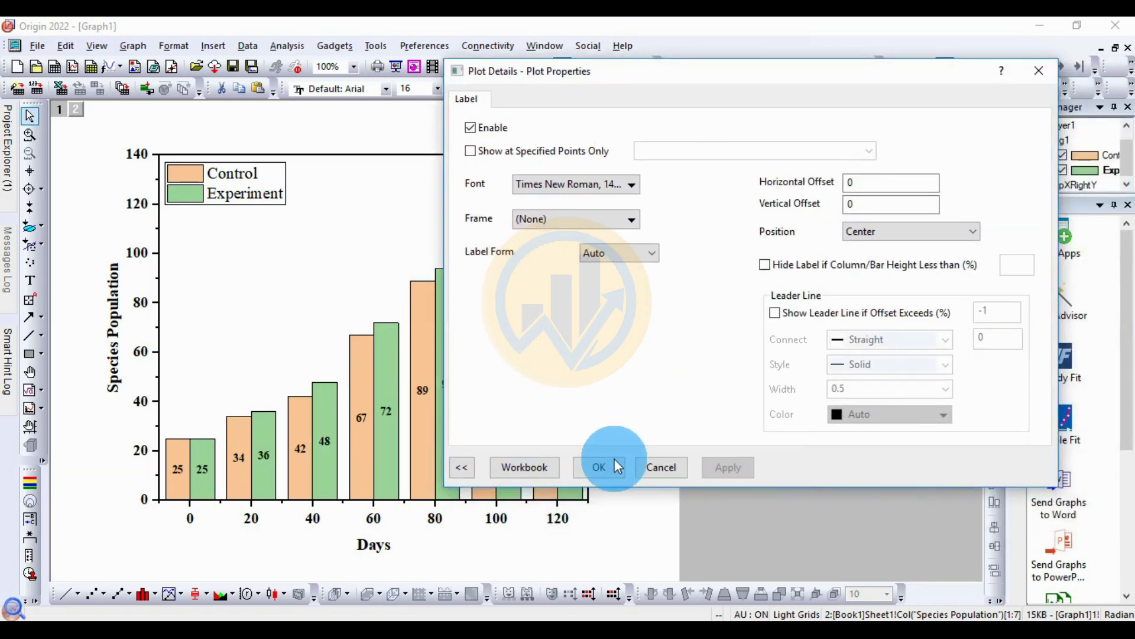
left_click(642, 458)
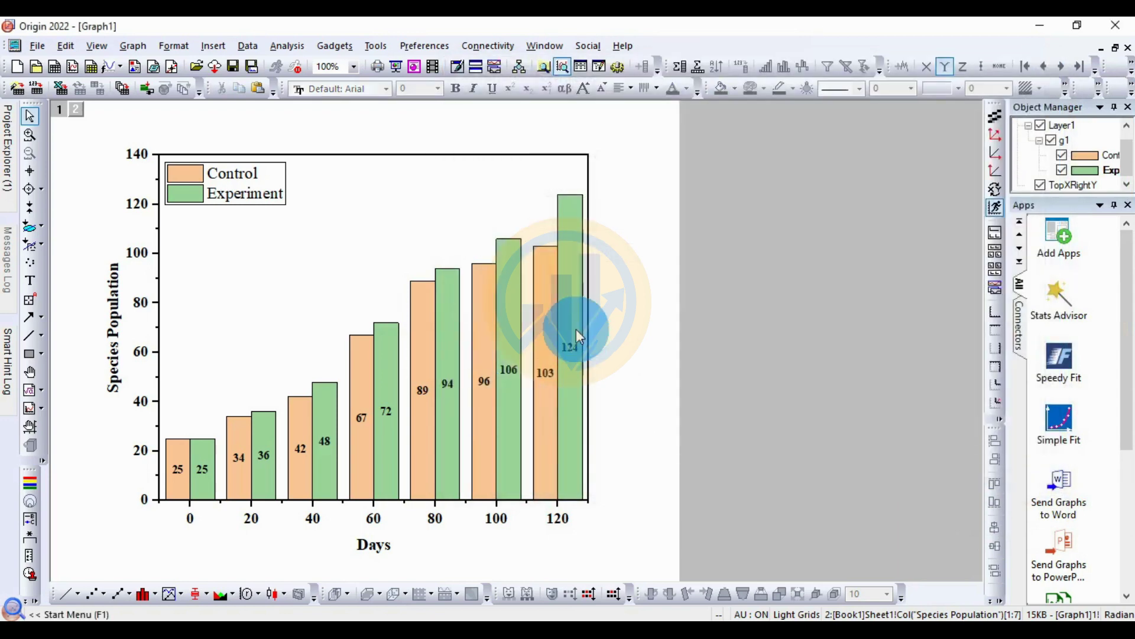
left_click(503, 309)
right_click(505, 311)
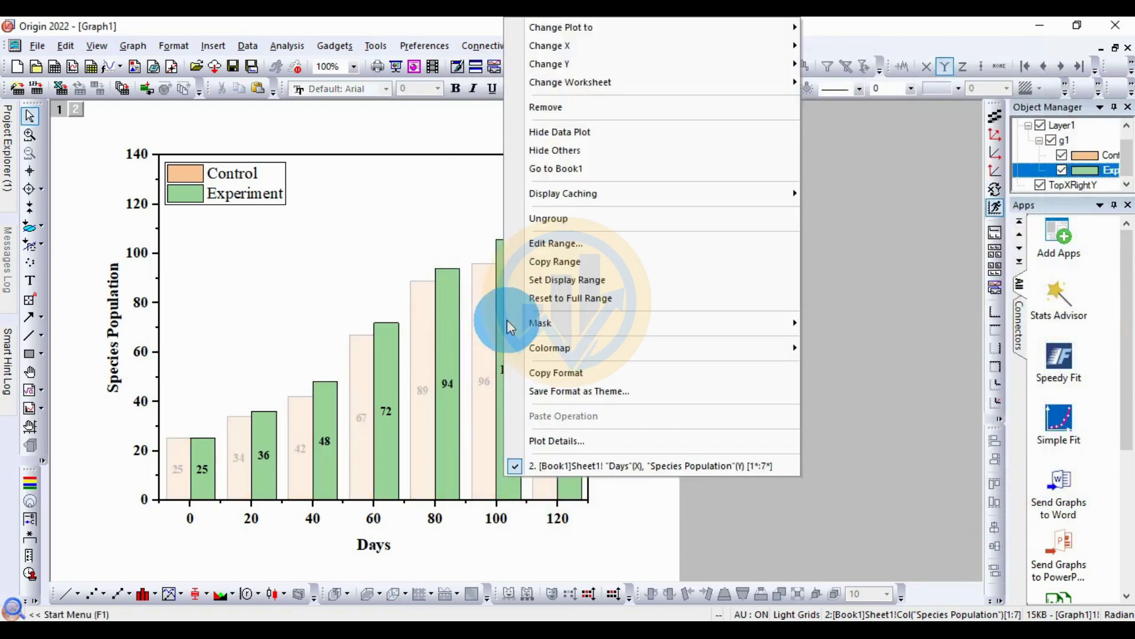
Fill the bars from the Paired Color list: light blue Control, darker blue Experiment
left_click(567, 441)
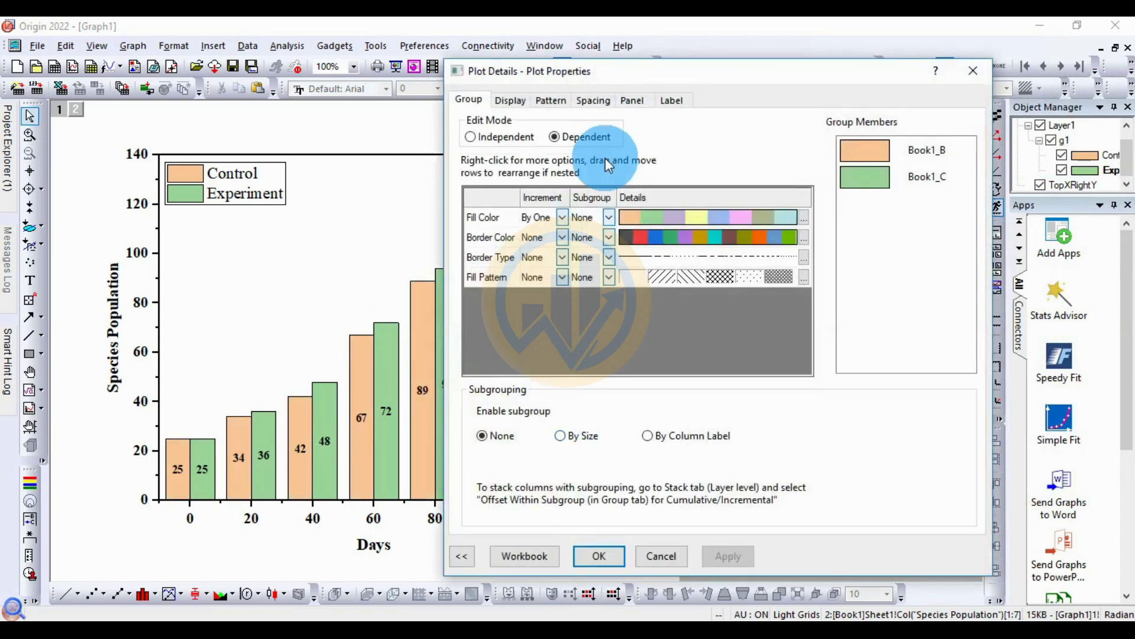
left_click_drag(629, 75, 770, 99)
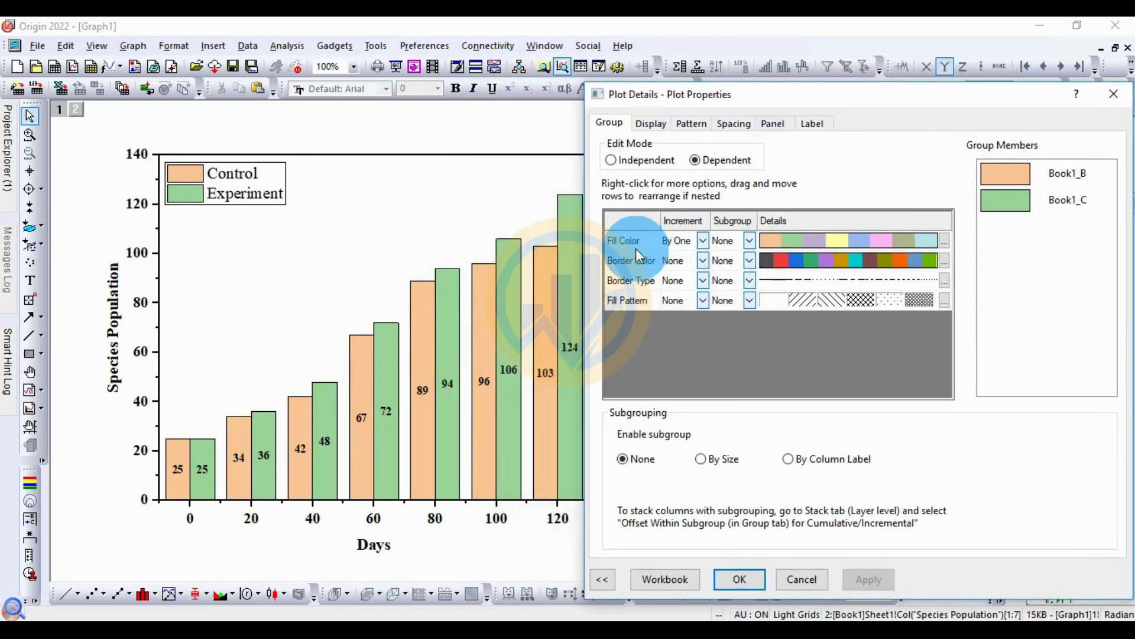
left_click(806, 246)
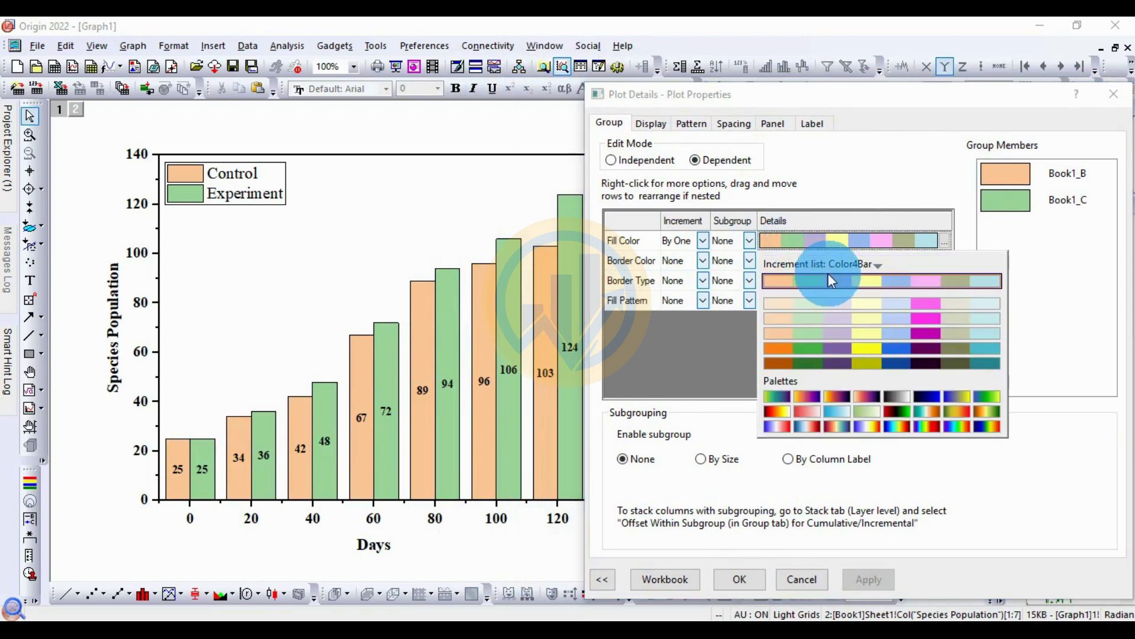
left_click(848, 266)
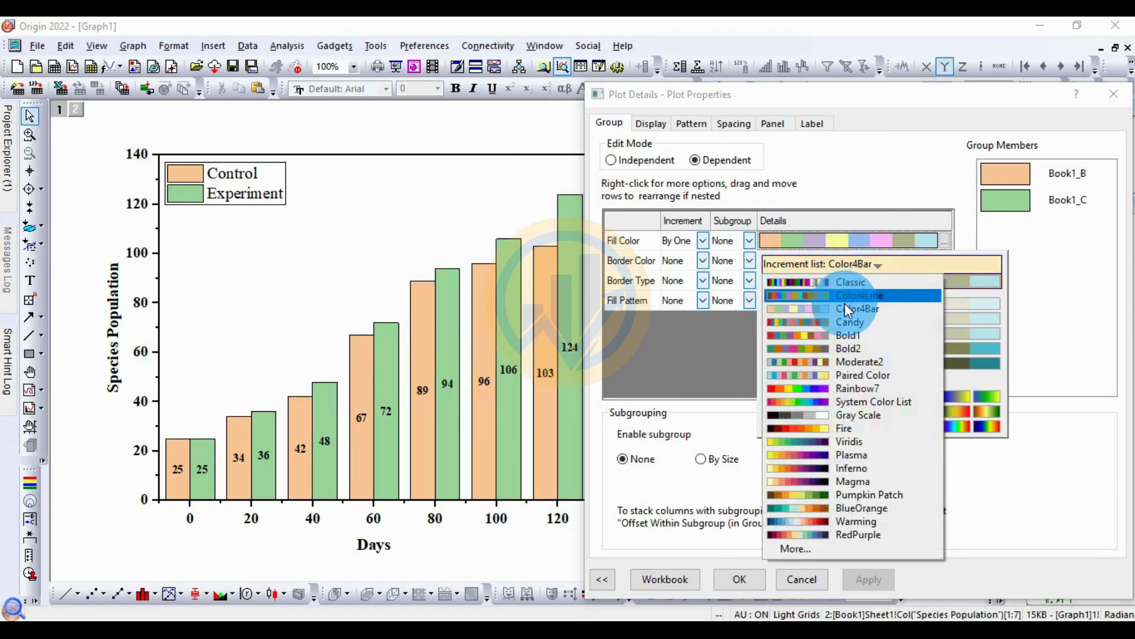
left_click(890, 374)
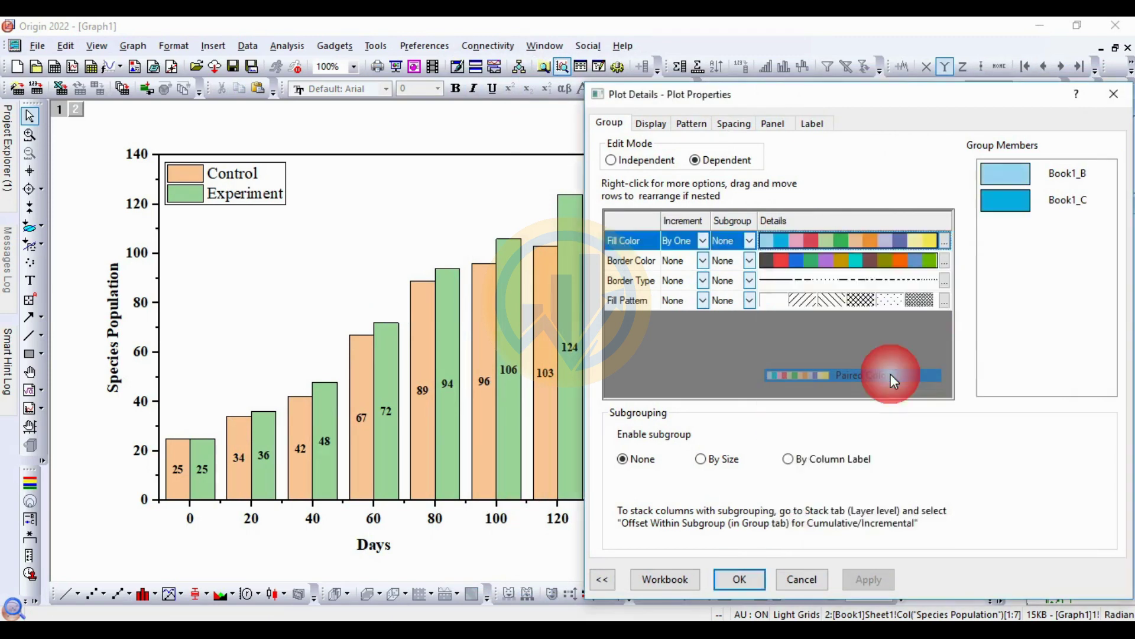
left_click(868, 579)
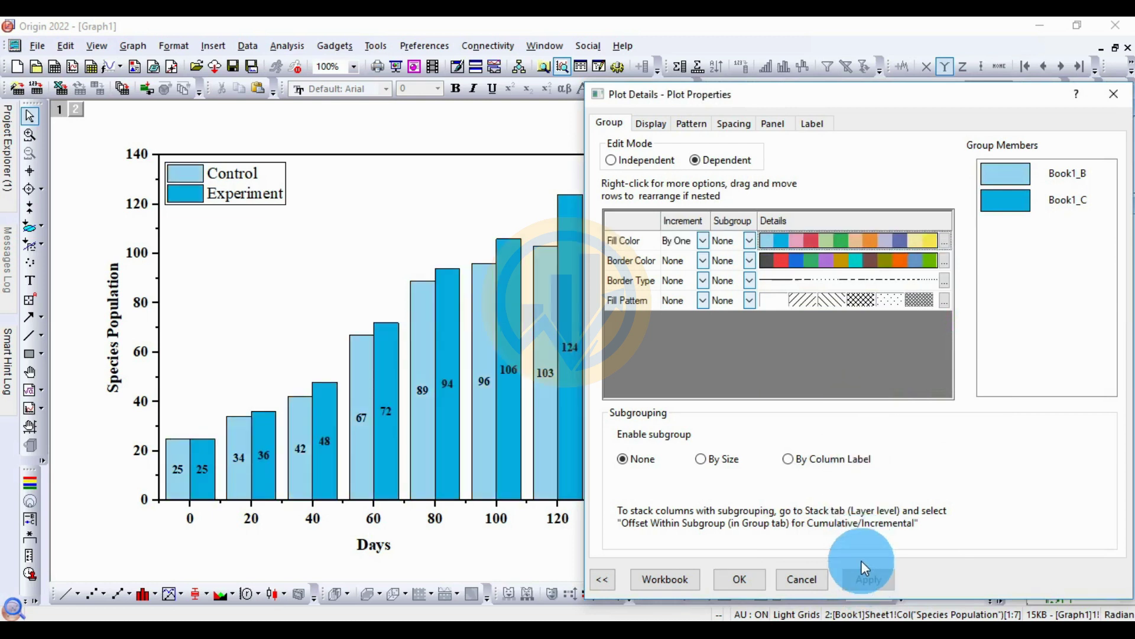
left_click(650, 123)
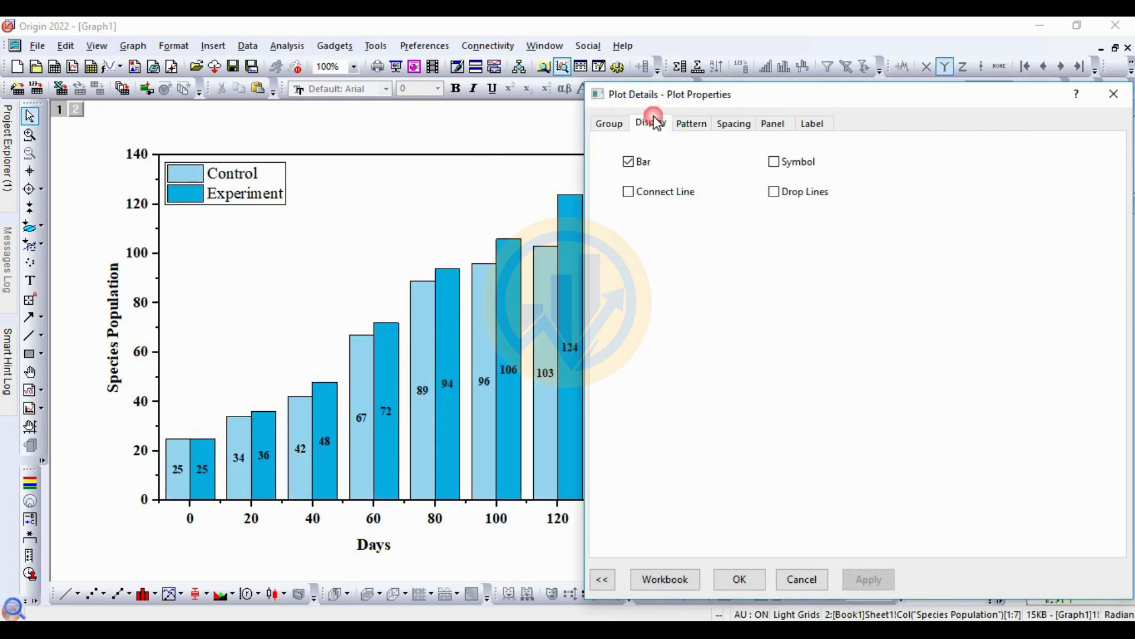
Add a connect line across the bars and give the bar borders solid black lines
left_click(633, 190)
left_click(884, 404)
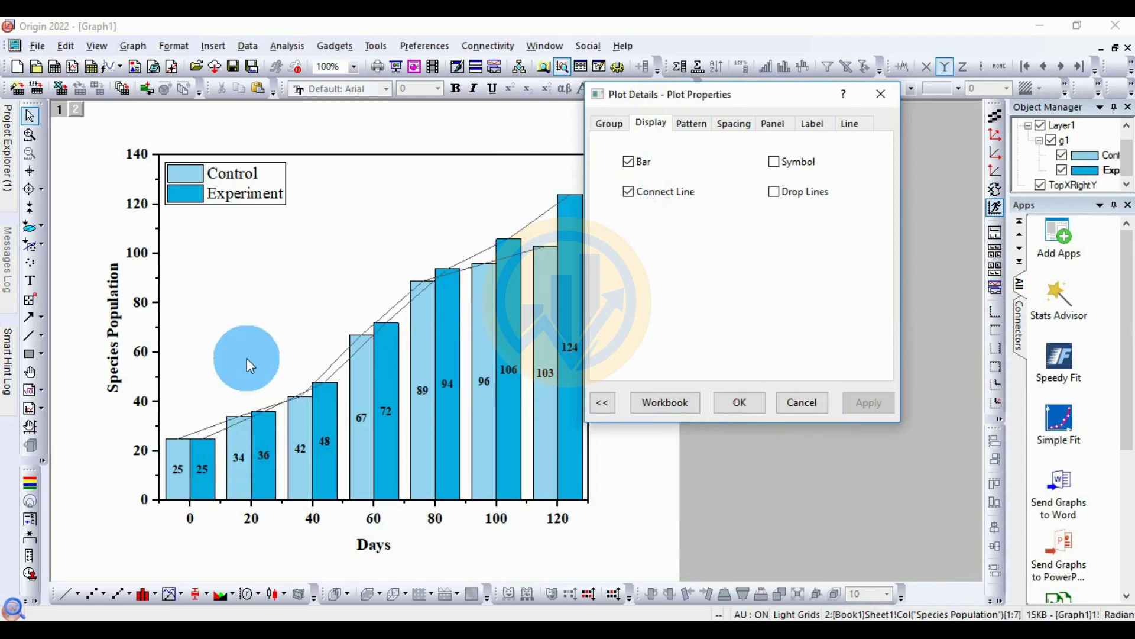
left_click(691, 127)
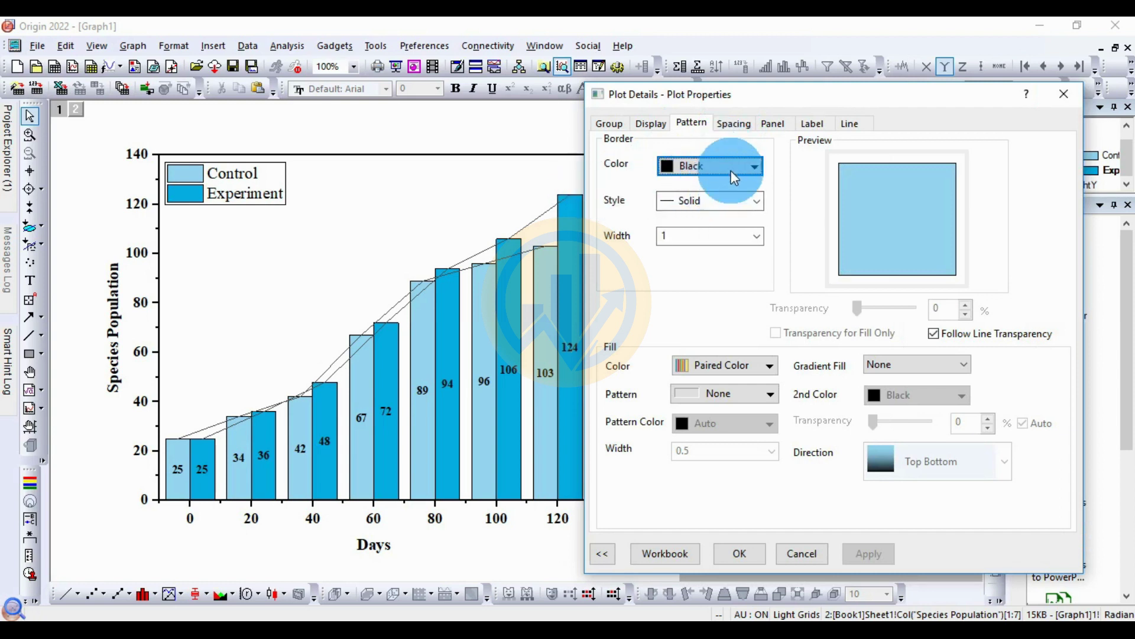
left_click(755, 171)
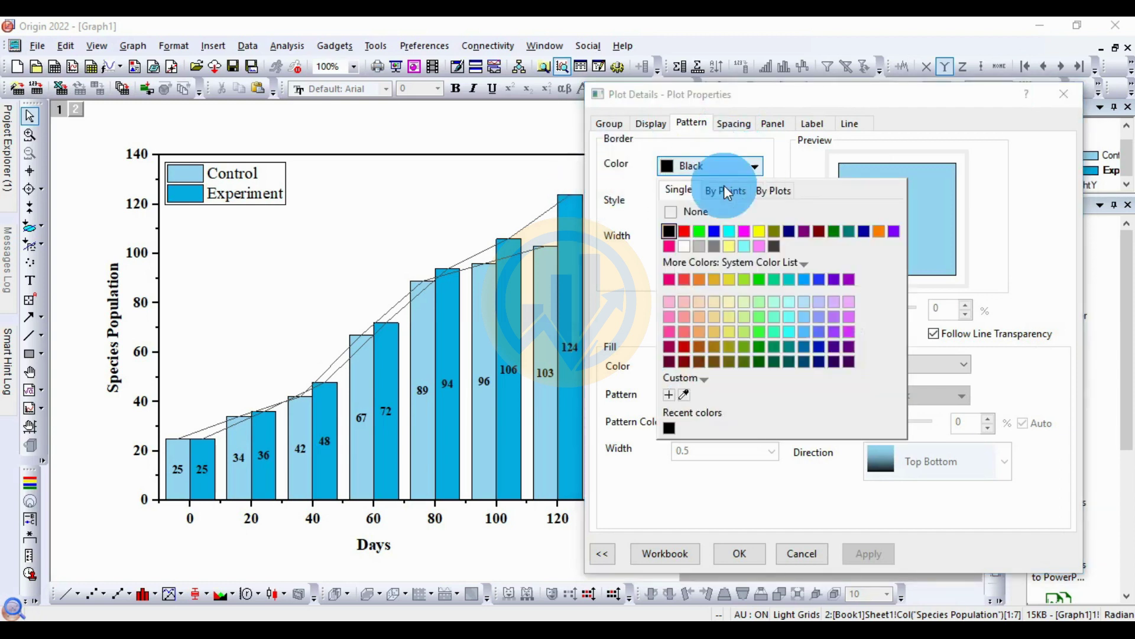
left_click(672, 231)
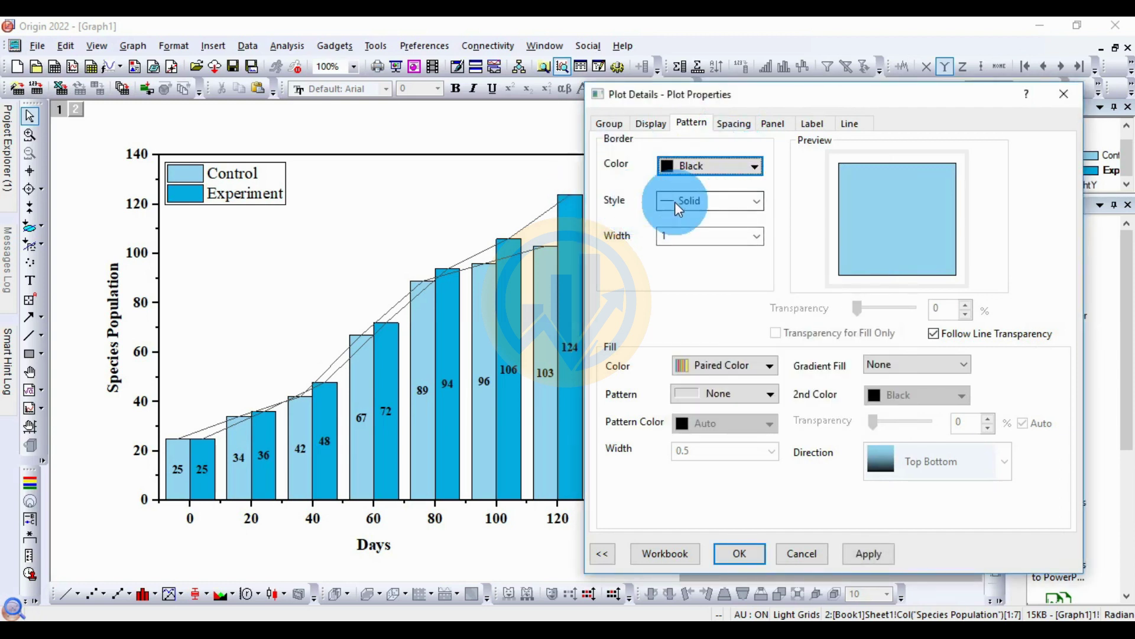
left_click(757, 200)
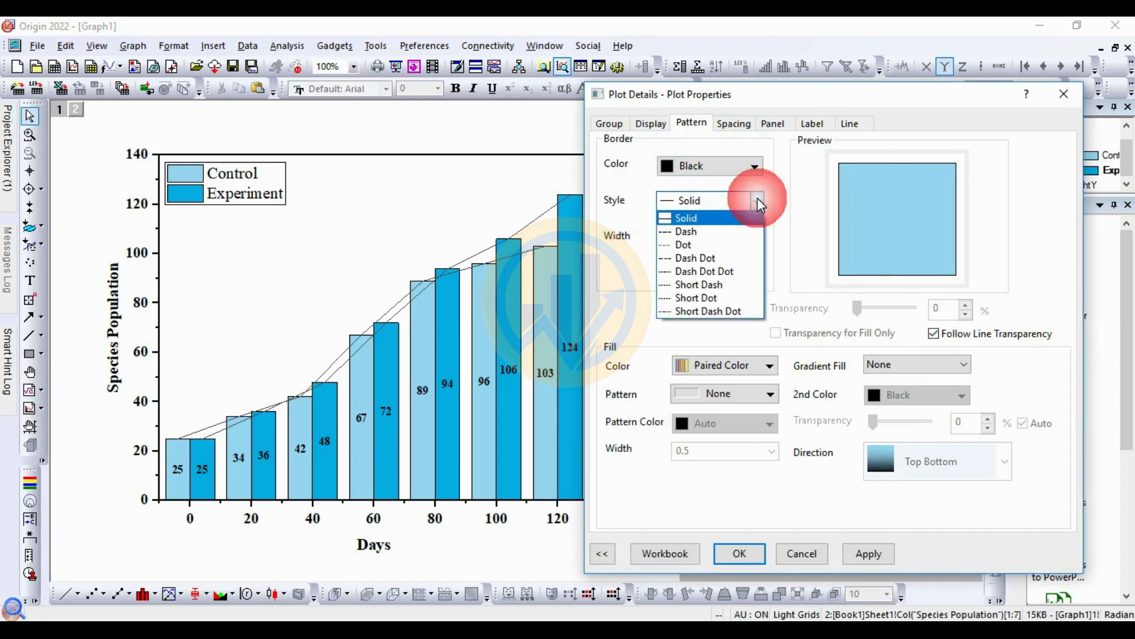
left_click(699, 217)
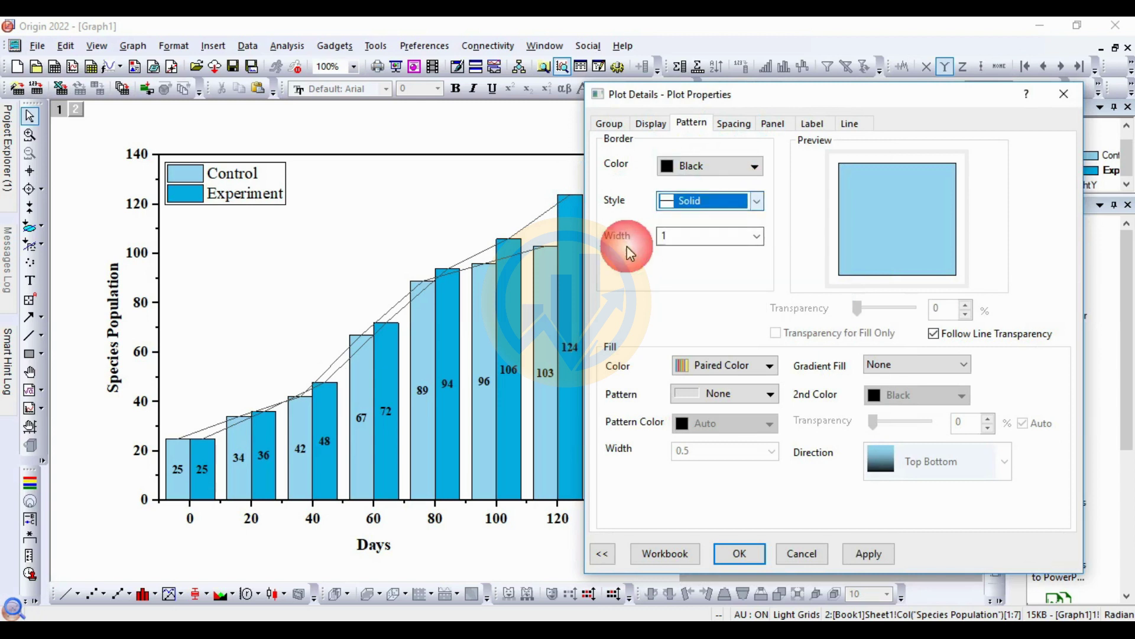
Try a bar border width of 3, then settle on width 2
left_click(759, 235)
left_click(676, 312)
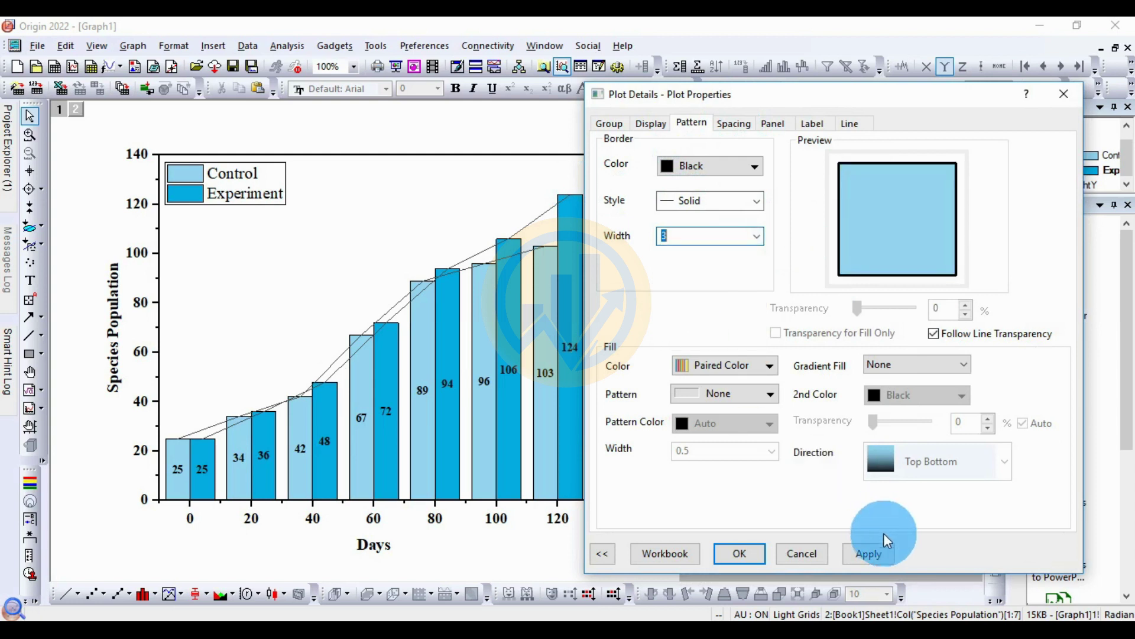
left_click(871, 552)
left_click(768, 235)
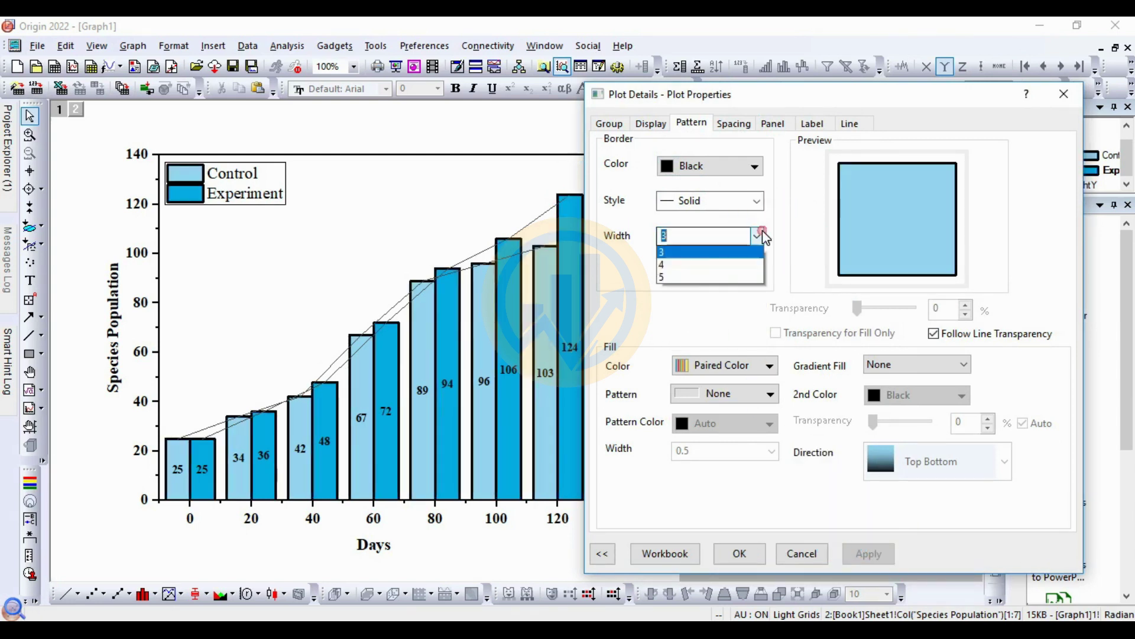
left_click(676, 297)
left_click(874, 553)
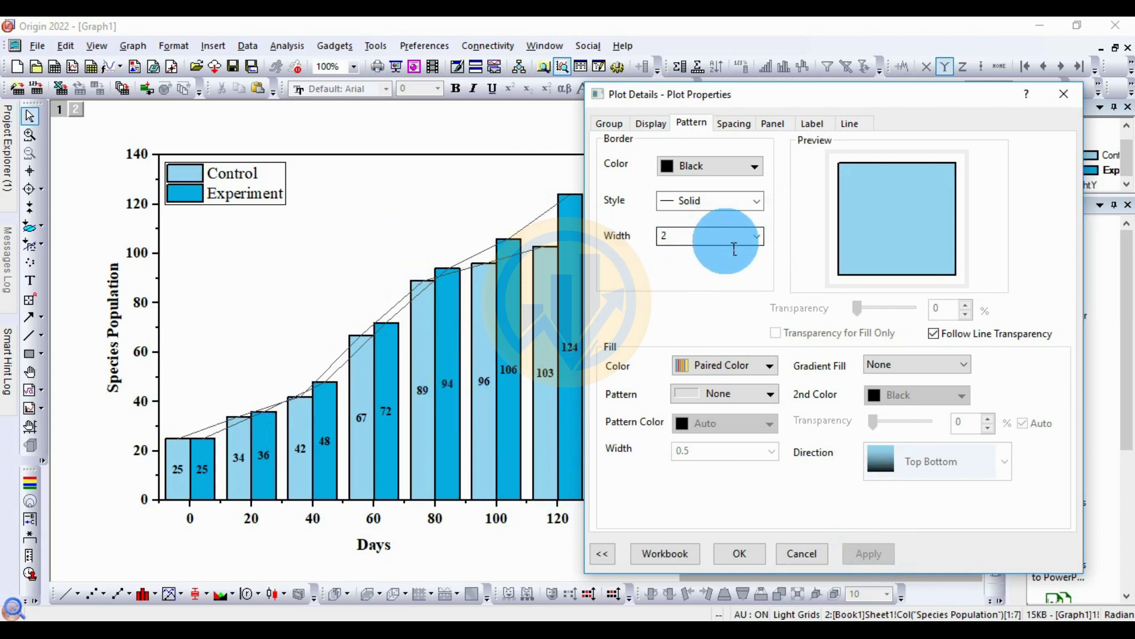
Try a 30% gap between bars, then set it back to 20%
left_click(742, 124)
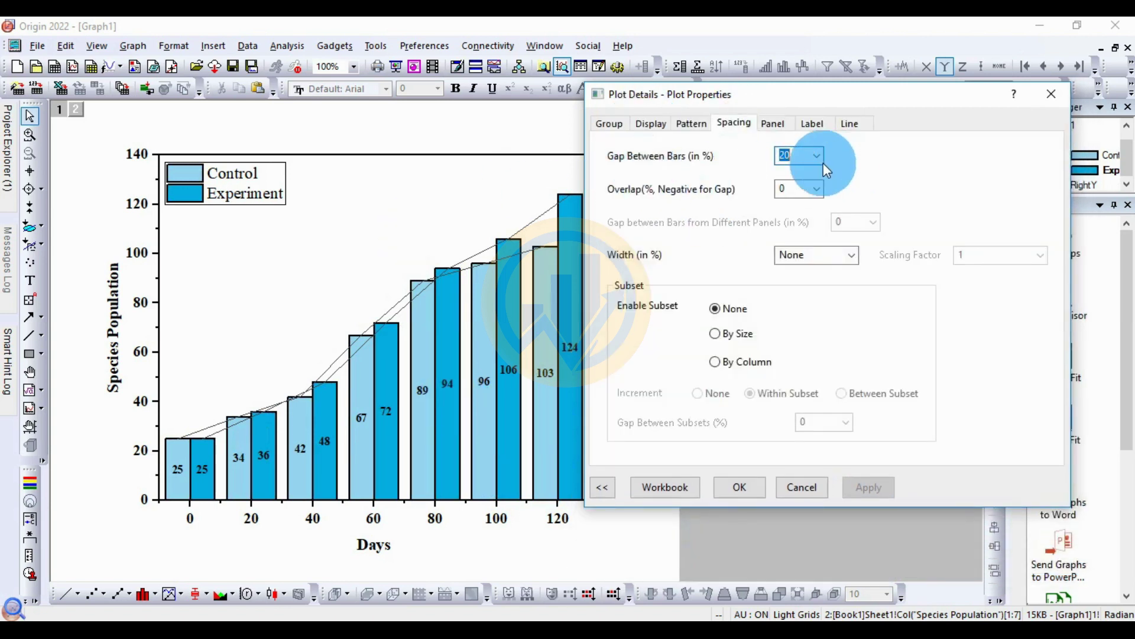
left_click(817, 156)
left_click(797, 221)
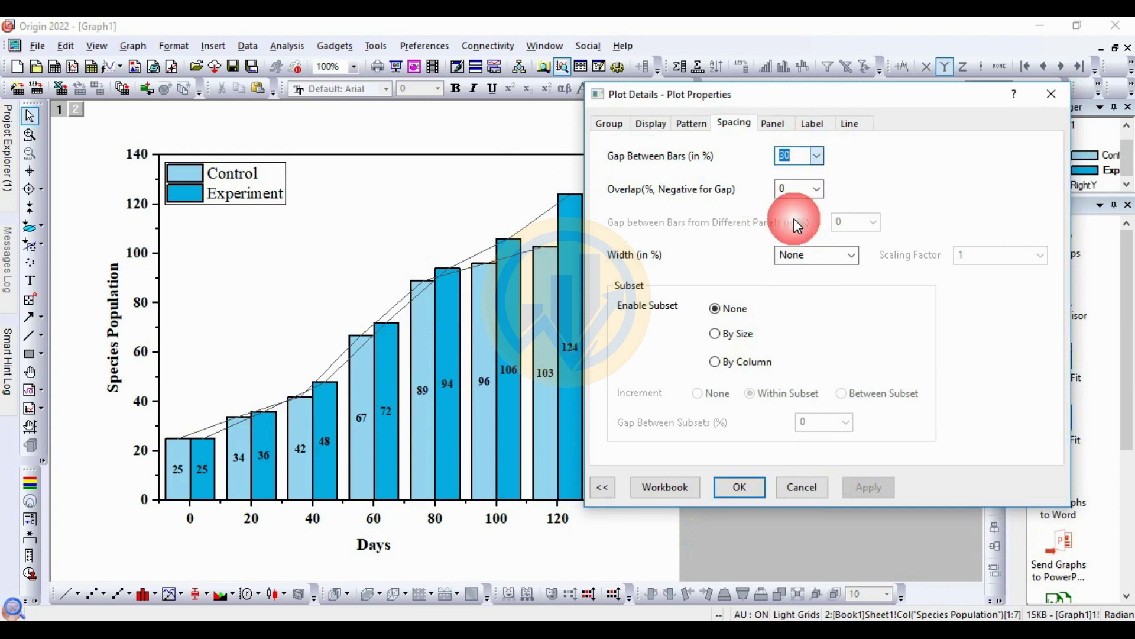
left_click(866, 486)
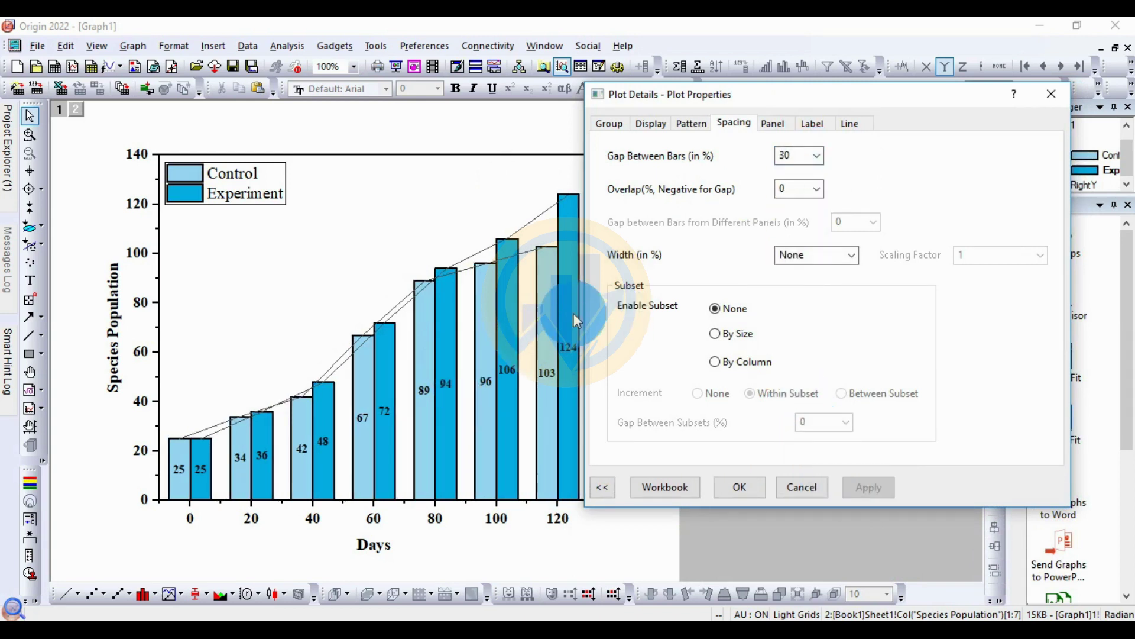
left_click(821, 155)
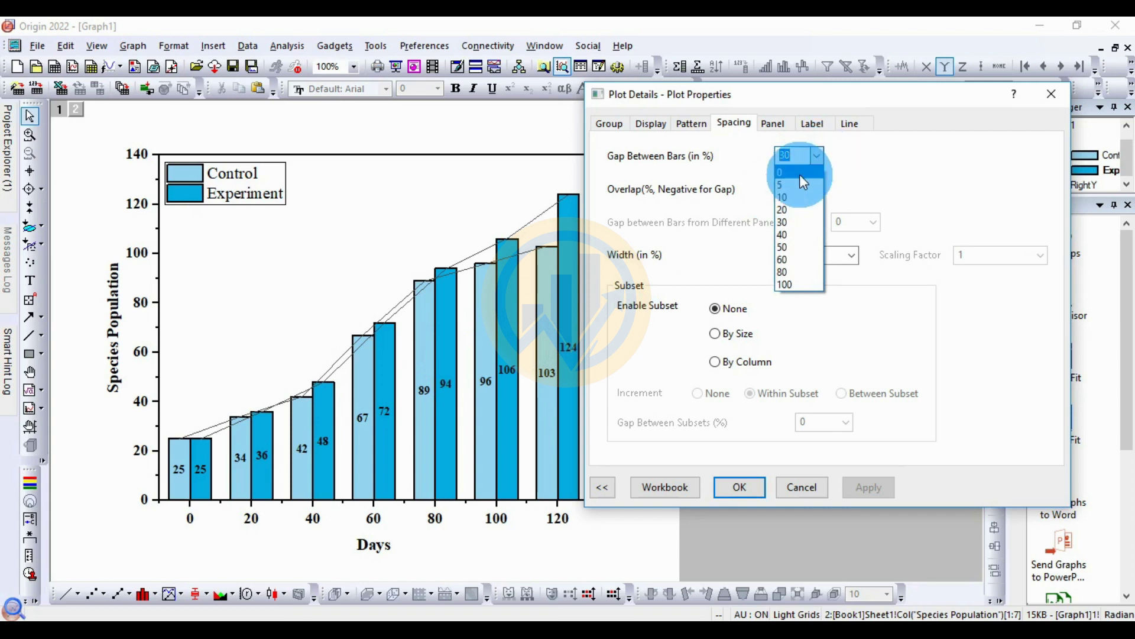
left_click(795, 209)
left_click(884, 487)
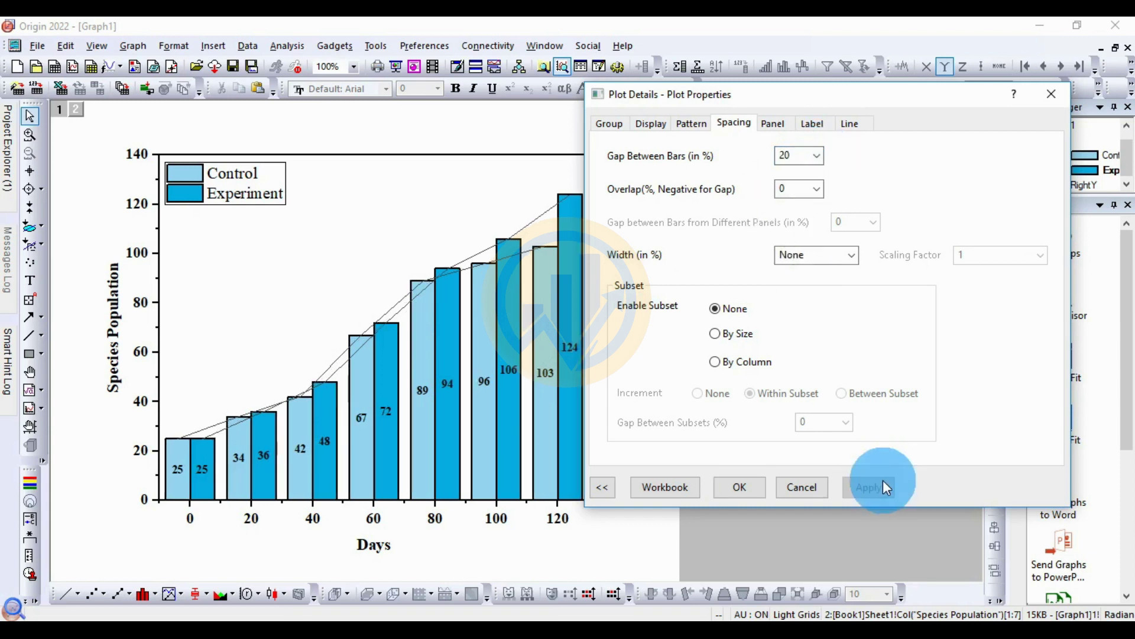
Bring up the plot's label settings with the Plot Details window fully on screen
left_click(812, 126)
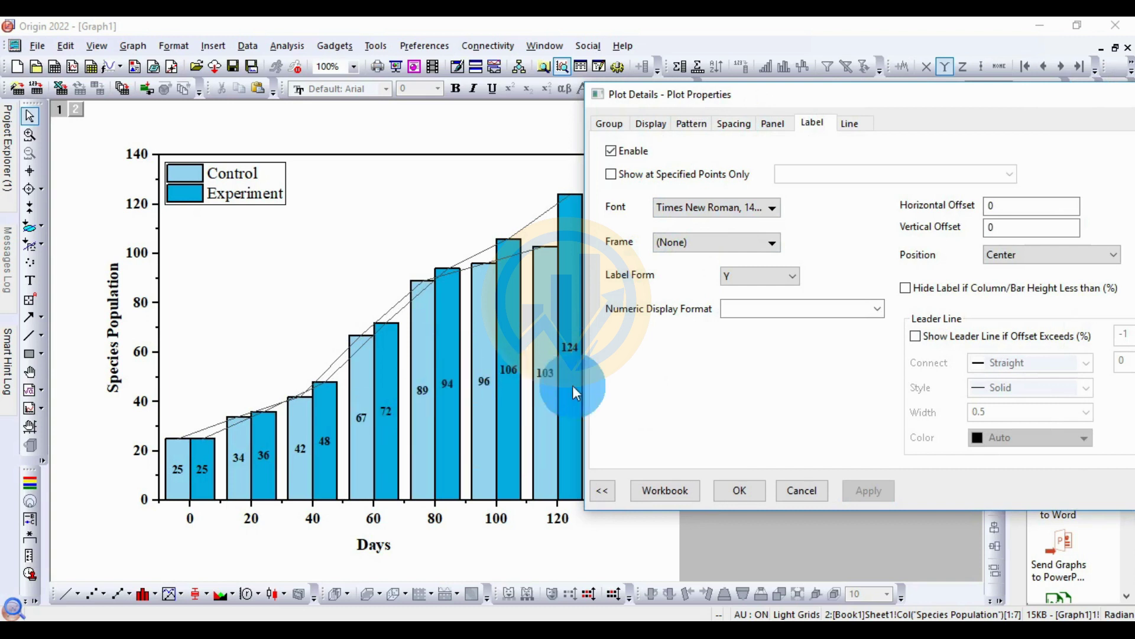
left_click_drag(825, 99, 763, 97)
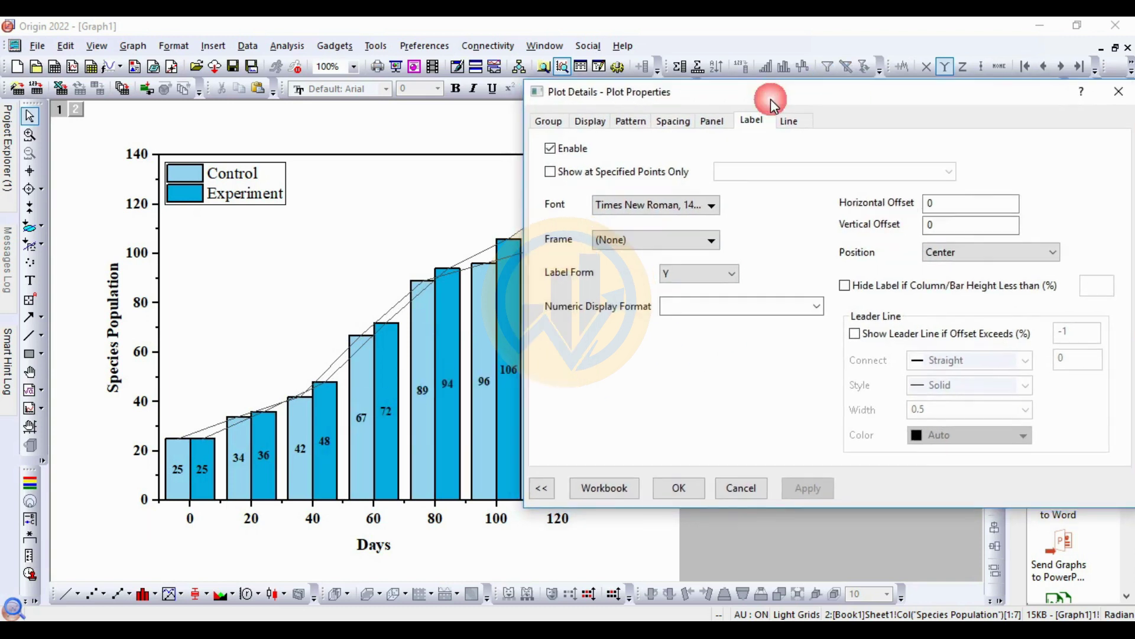
left_click(795, 120)
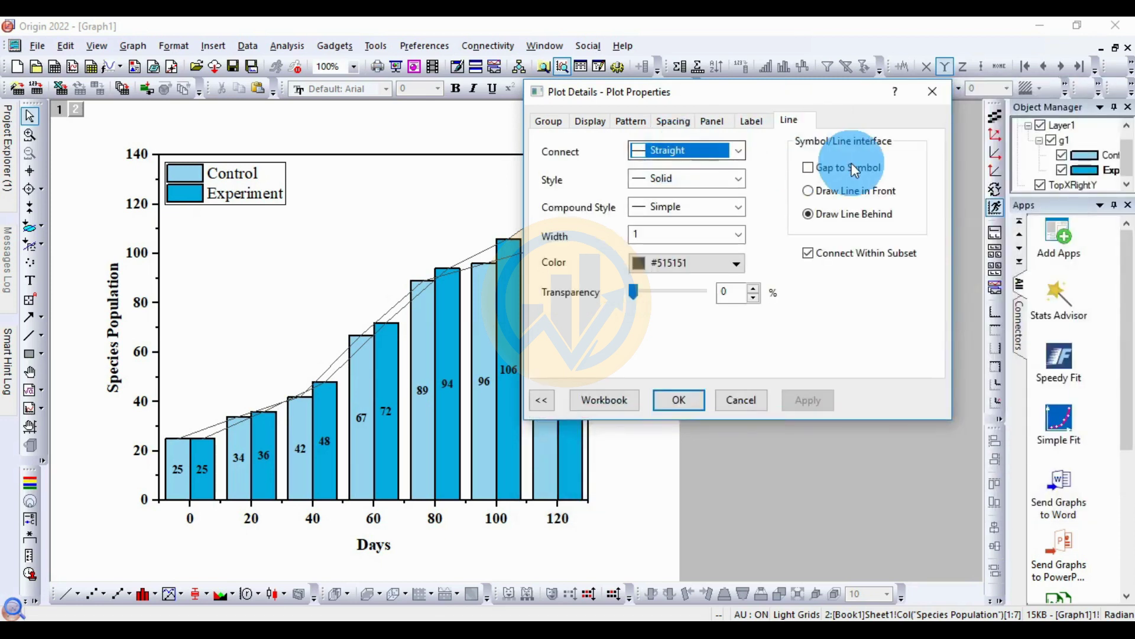
Make the connect lines solid, simple Modified Bezier curves of width 2
left_click(743, 153)
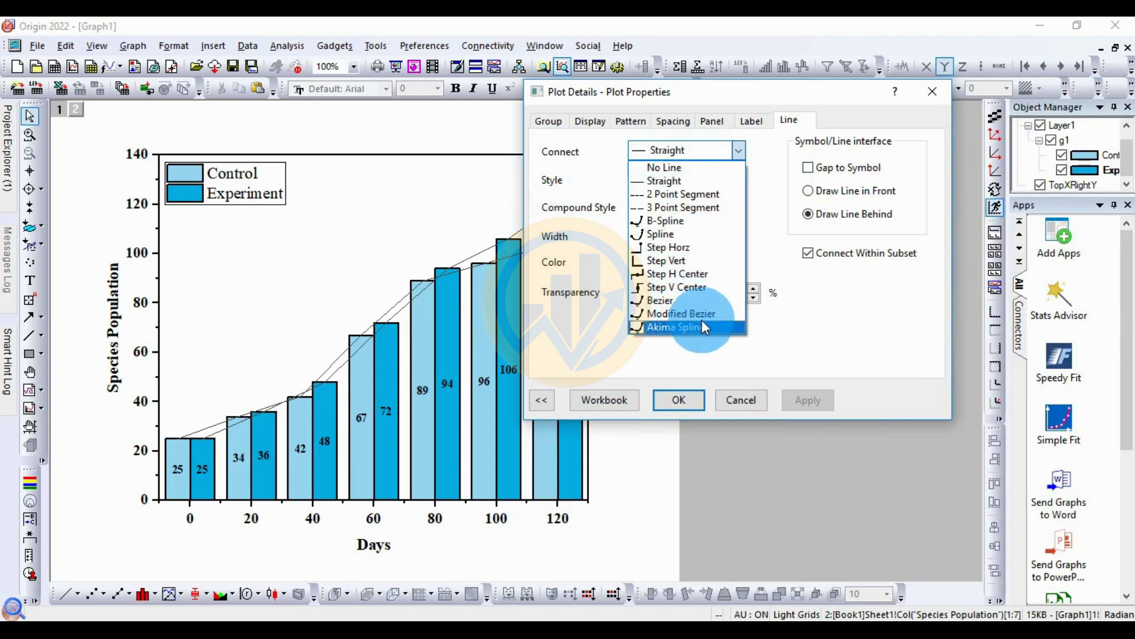
left_click(709, 313)
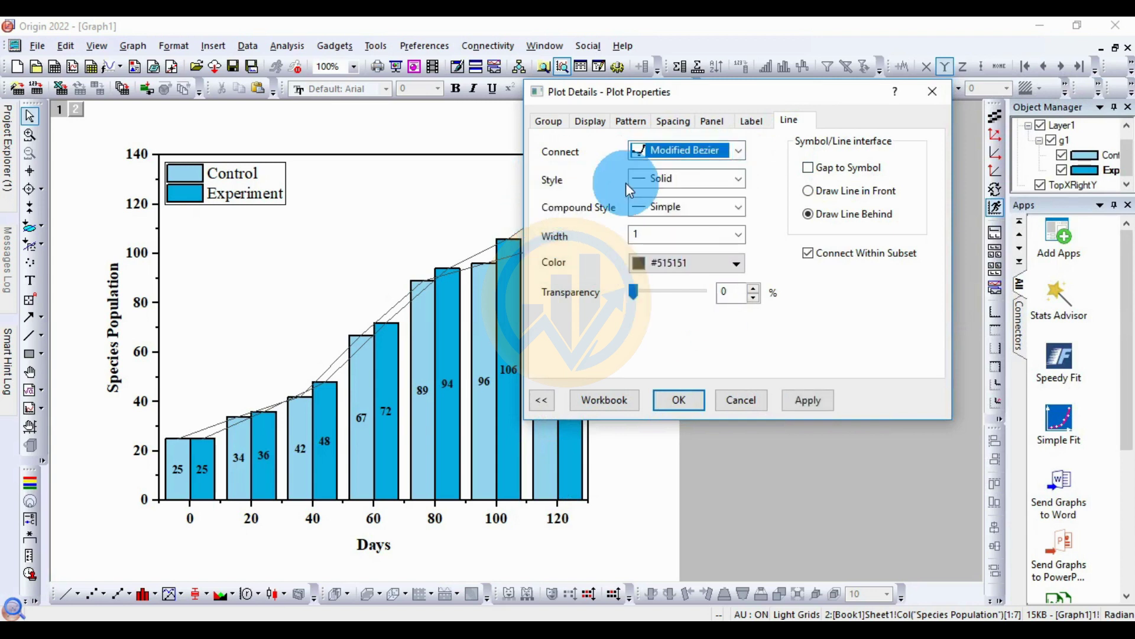
left_click(691, 181)
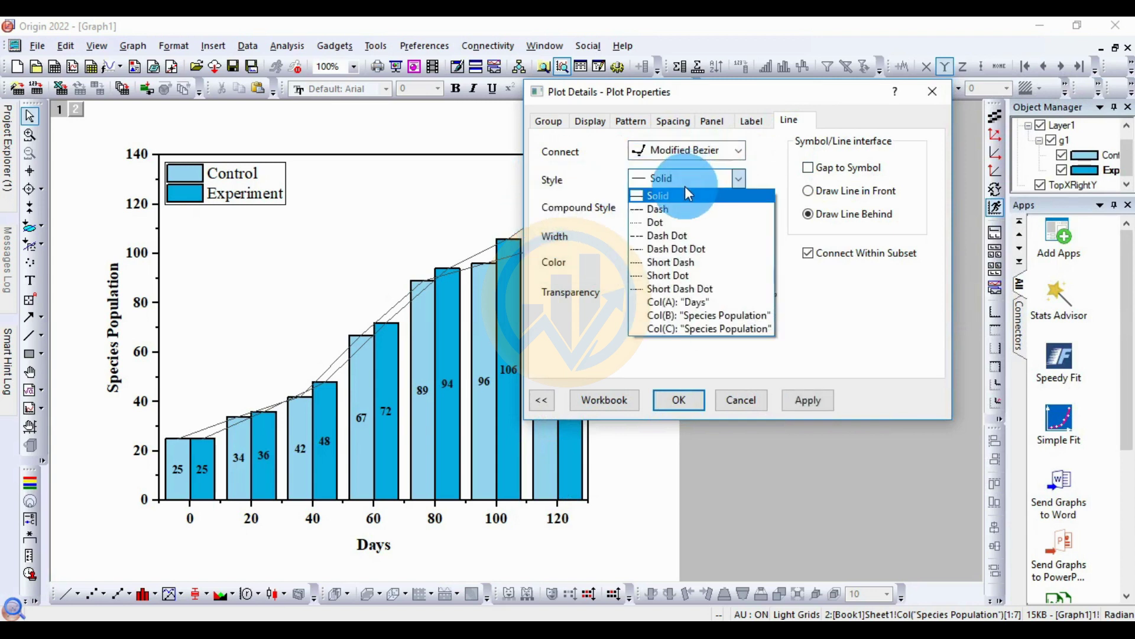
left_click(680, 195)
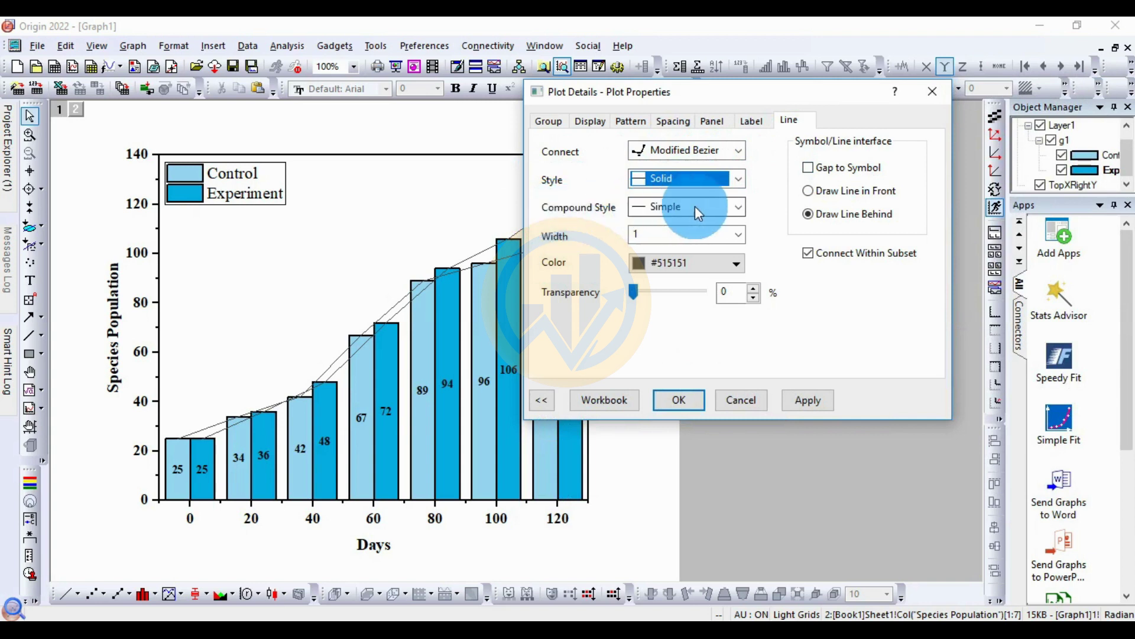
left_click(707, 206)
left_click(708, 205)
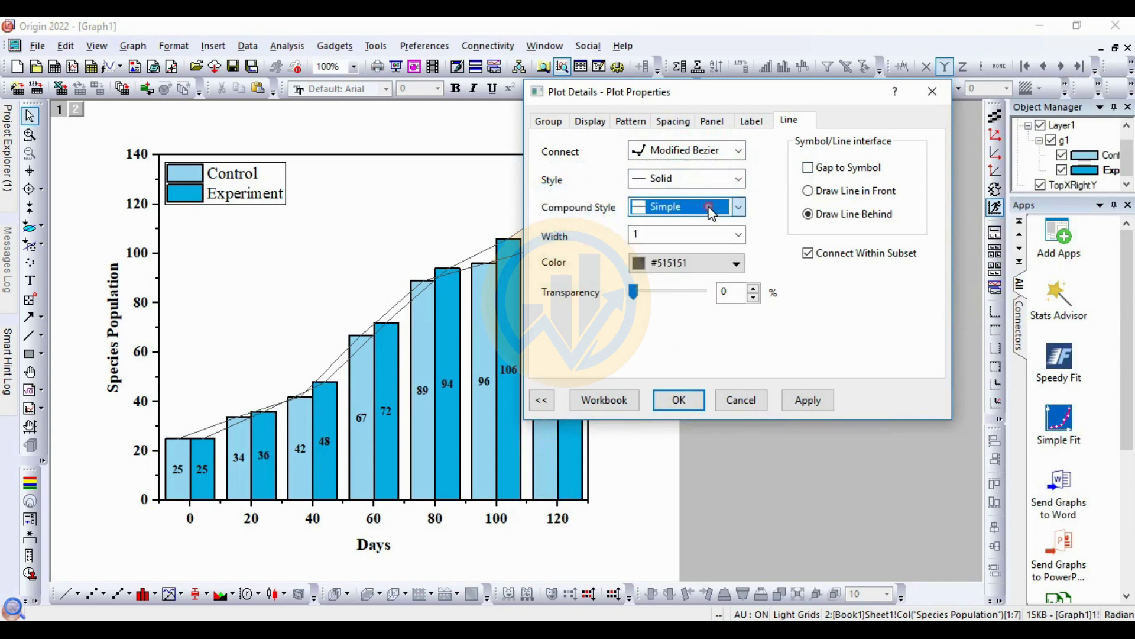
left_click(746, 236)
left_click(647, 299)
left_click(820, 402)
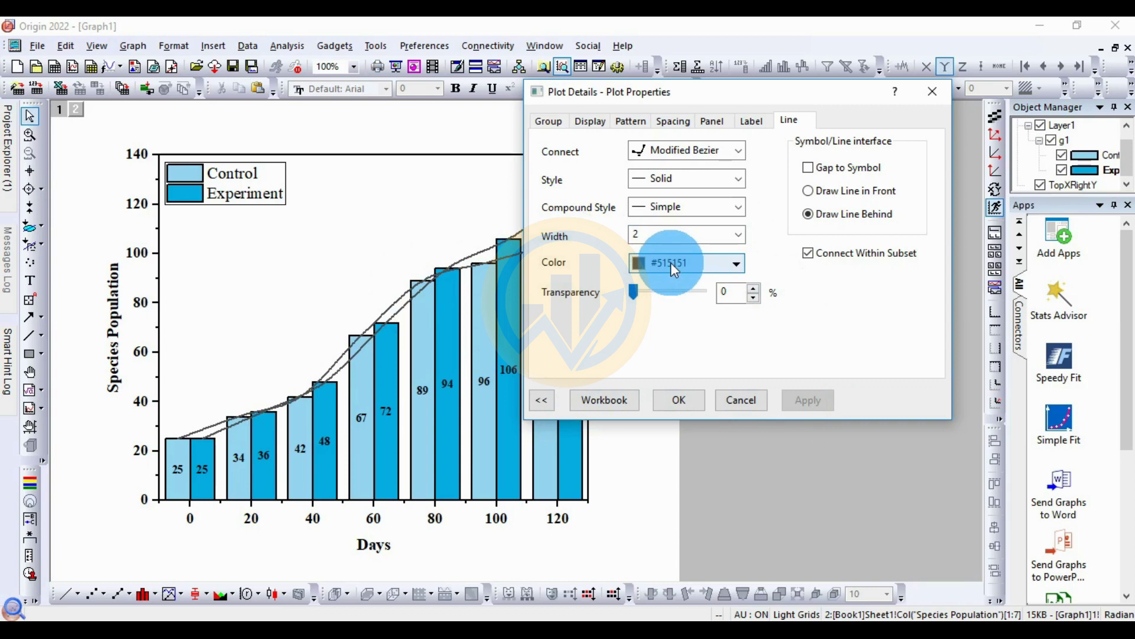
Colour the connect lines by plot with the Bold1 scheme, making them red and blue
left_click(701, 261)
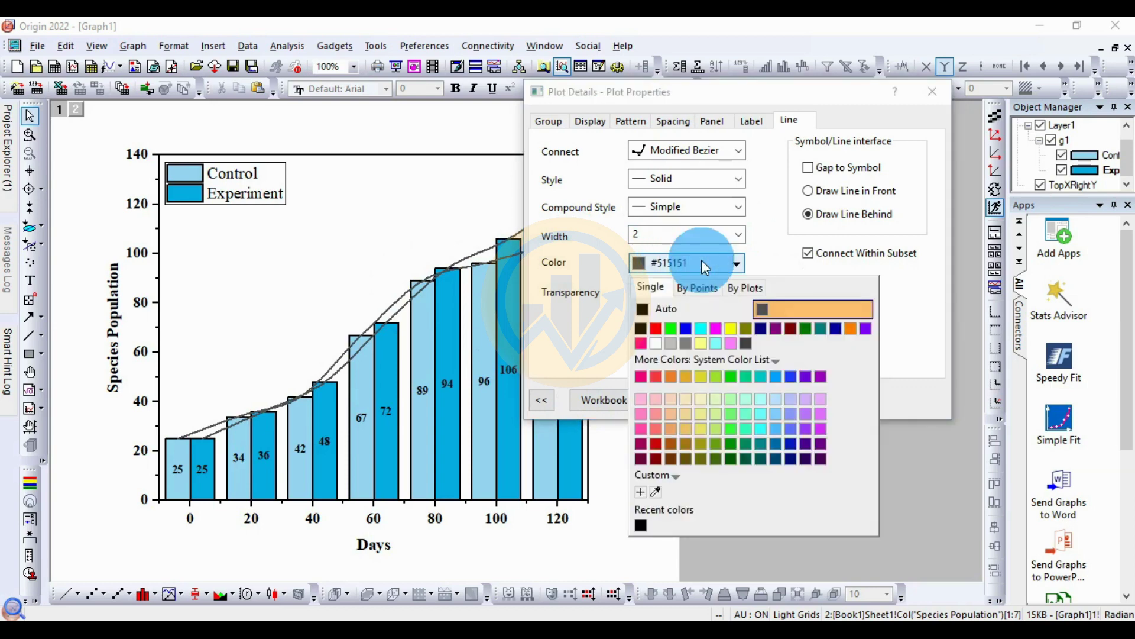
left_click(746, 288)
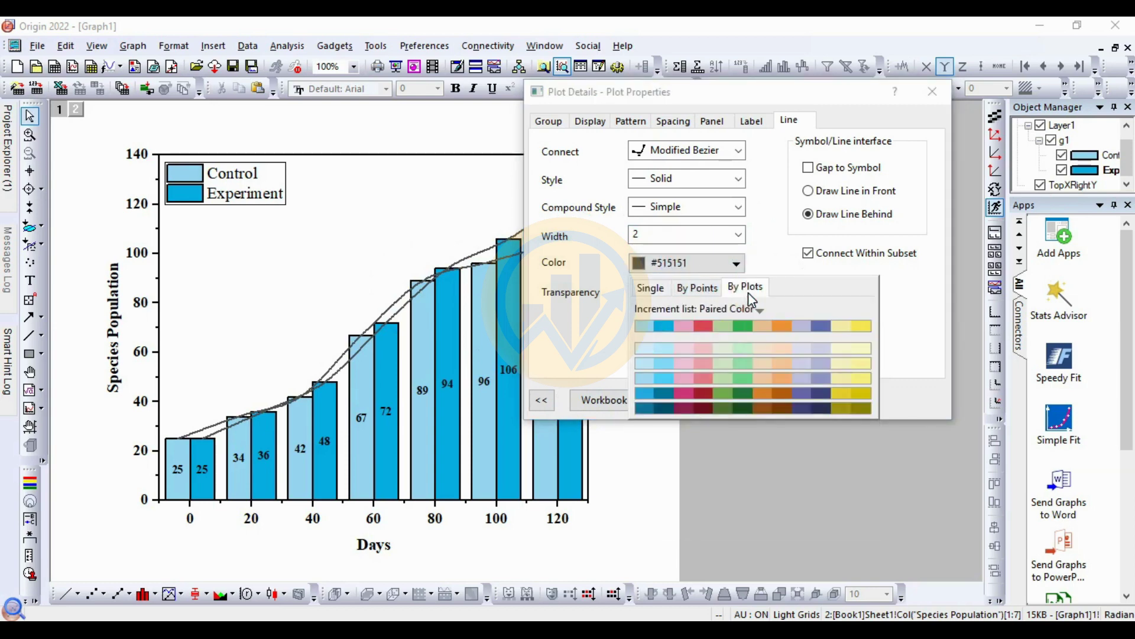
left_click(712, 307)
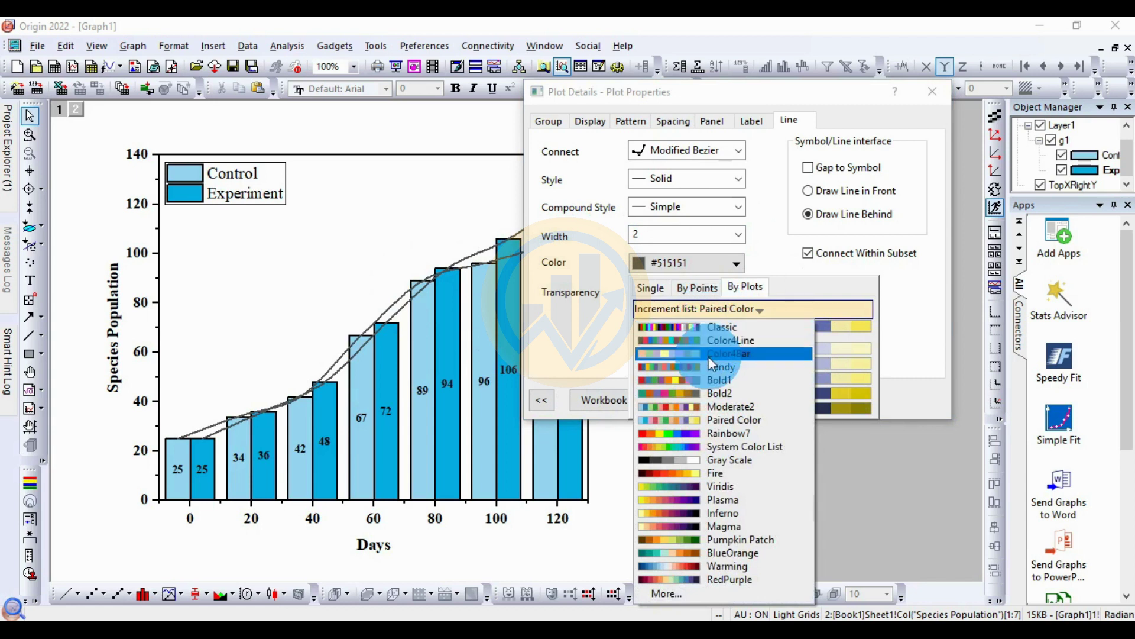
left_click(737, 382)
left_click(823, 400)
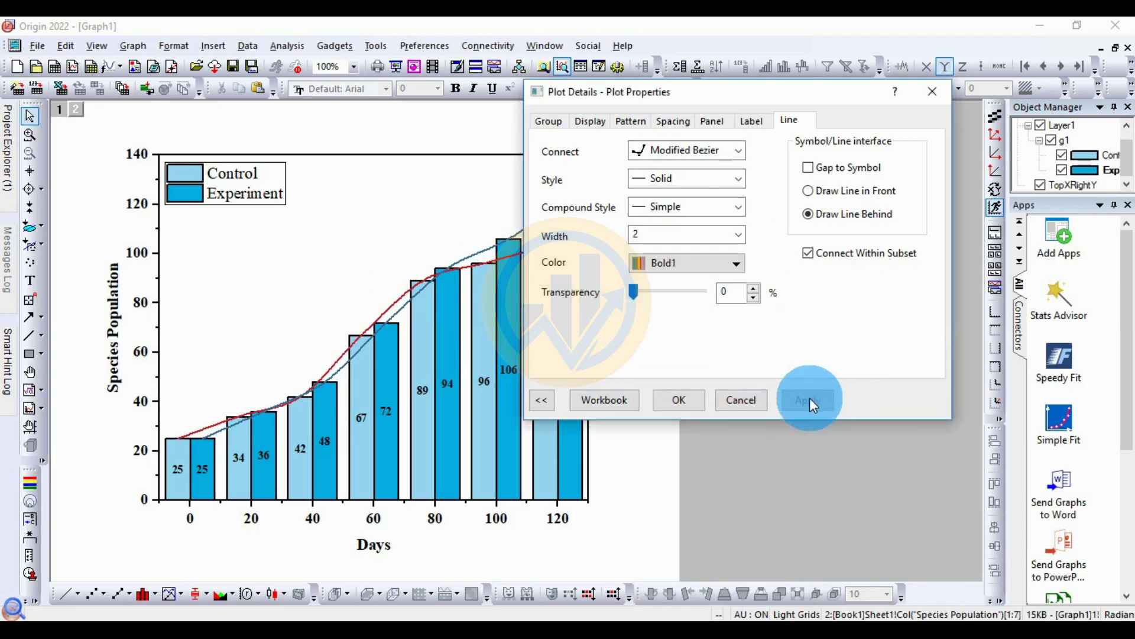
left_click_drag(686, 95, 752, 86)
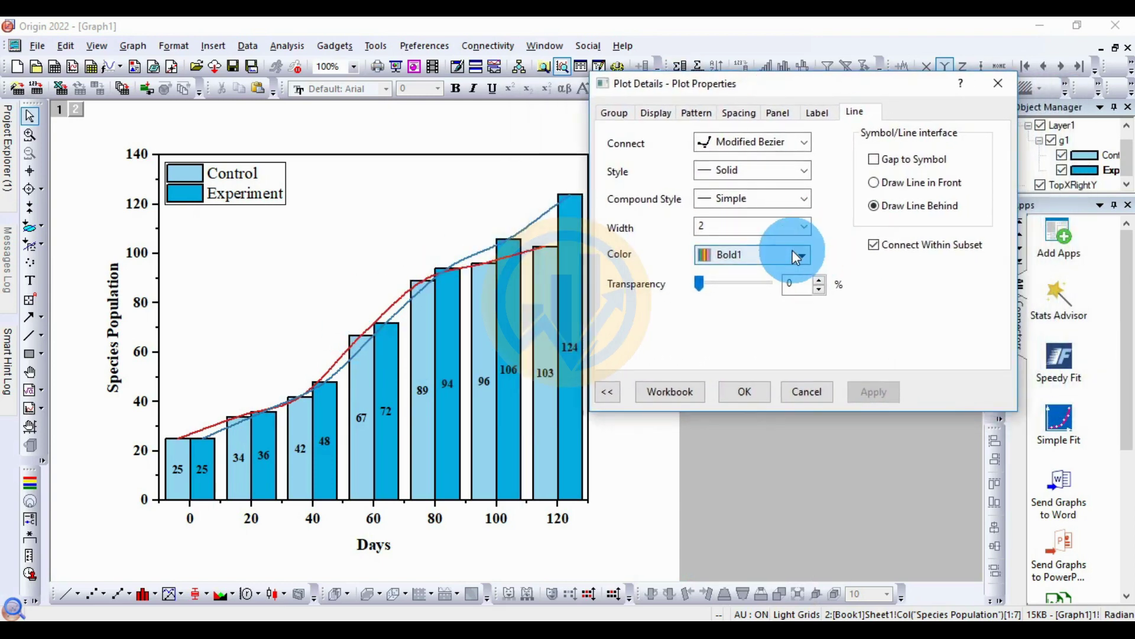
Try the Candy and then Bold2 colour lists on the connect lines
left_click(801, 253)
left_click(791, 301)
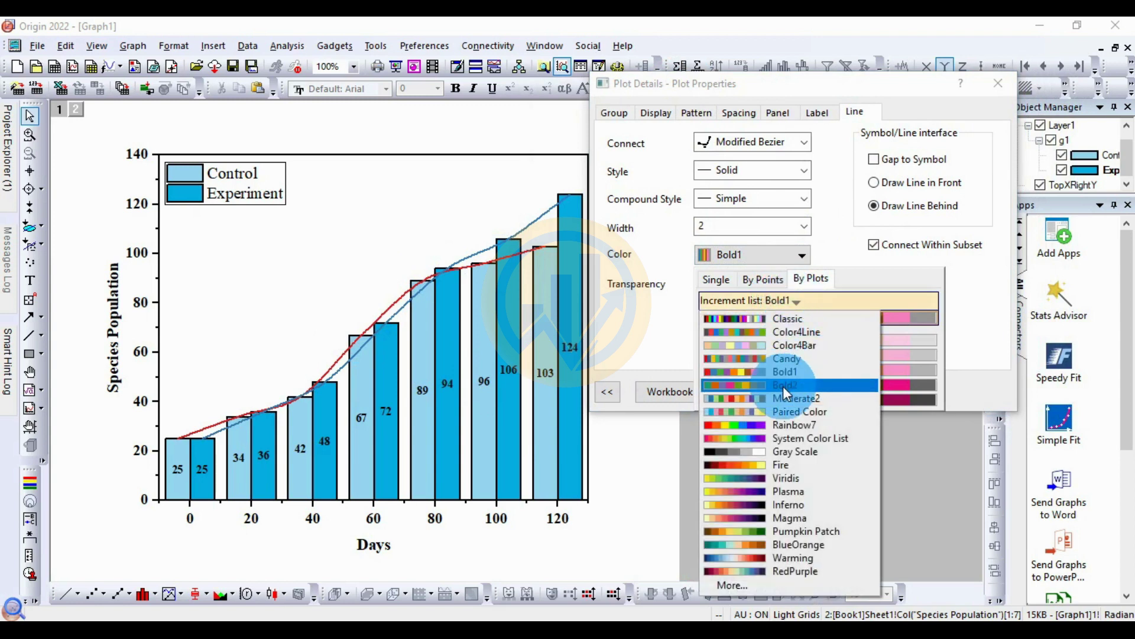
left_click(793, 358)
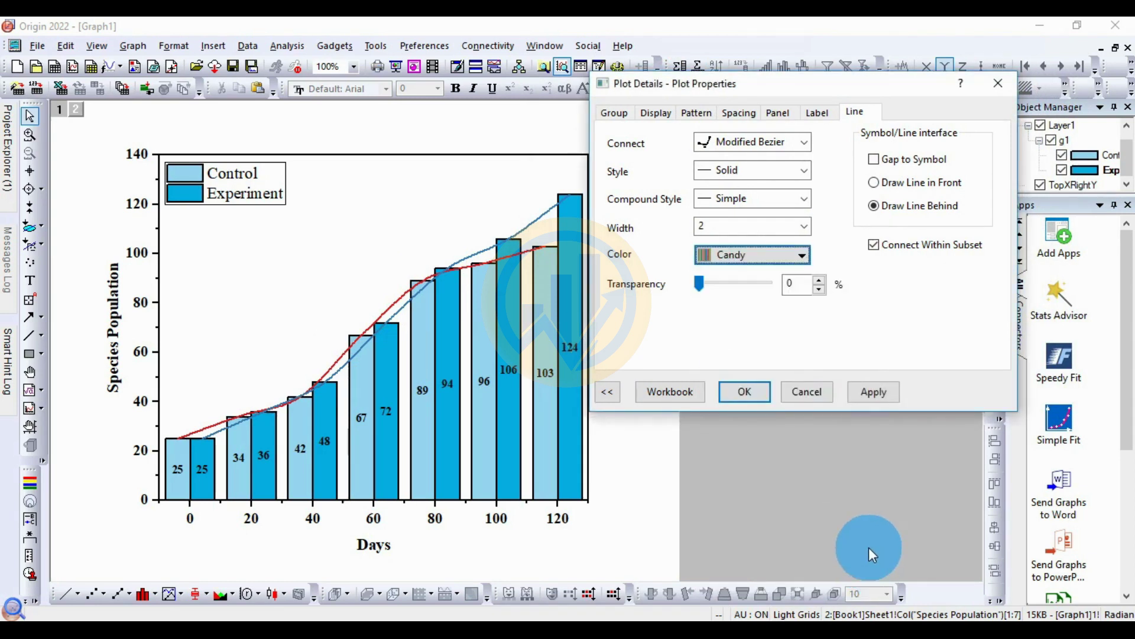
left_click(875, 400)
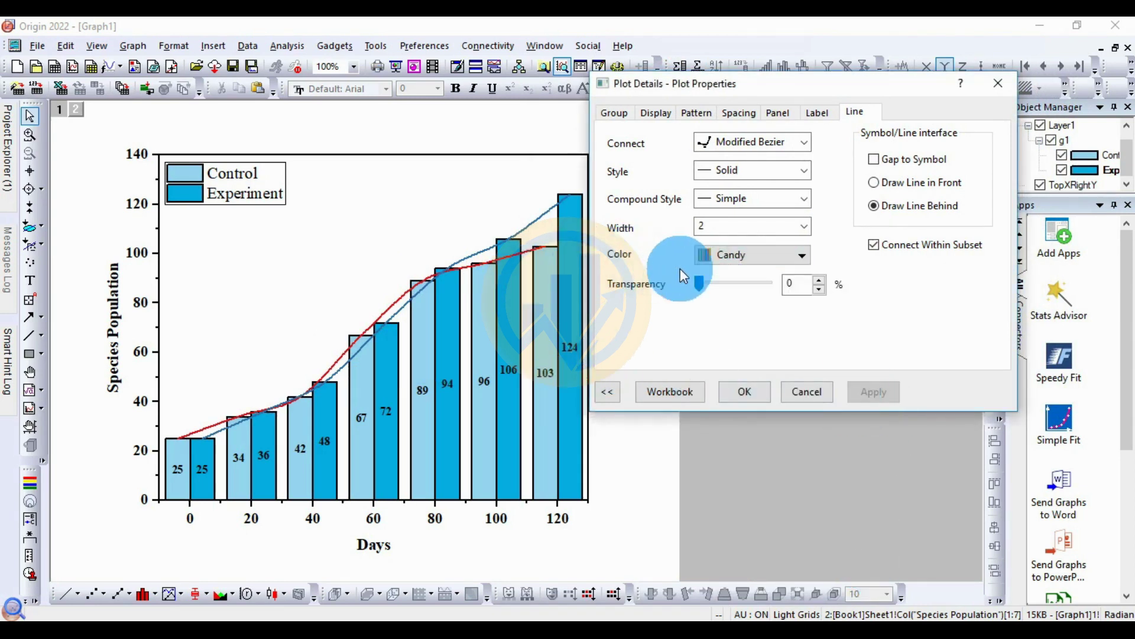
left_click(734, 259)
left_click(760, 301)
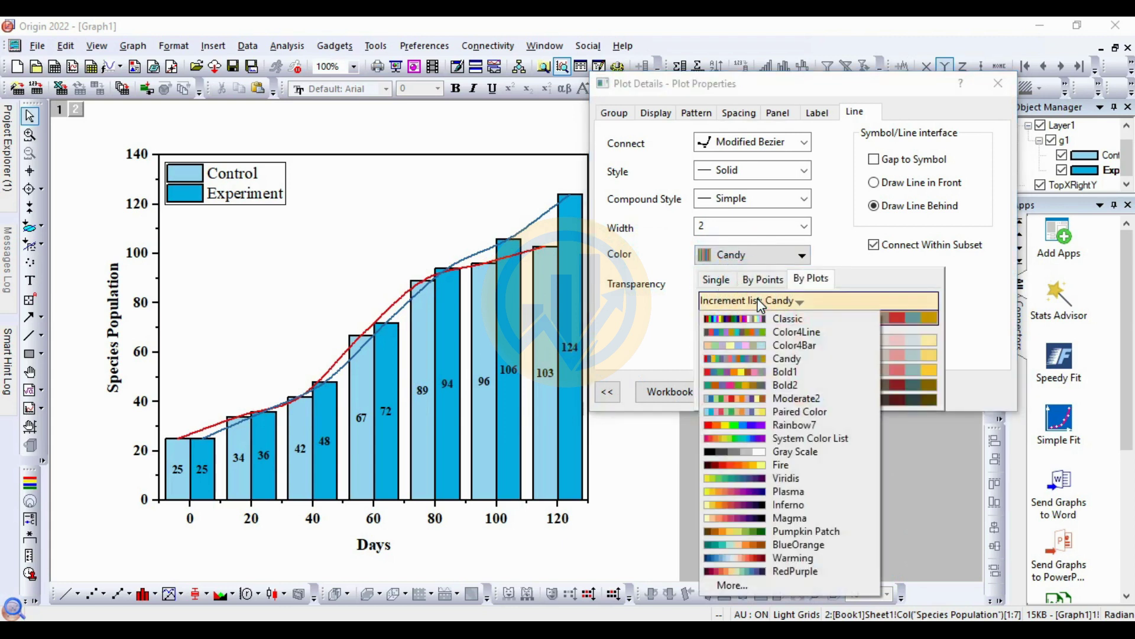
left_click(800, 384)
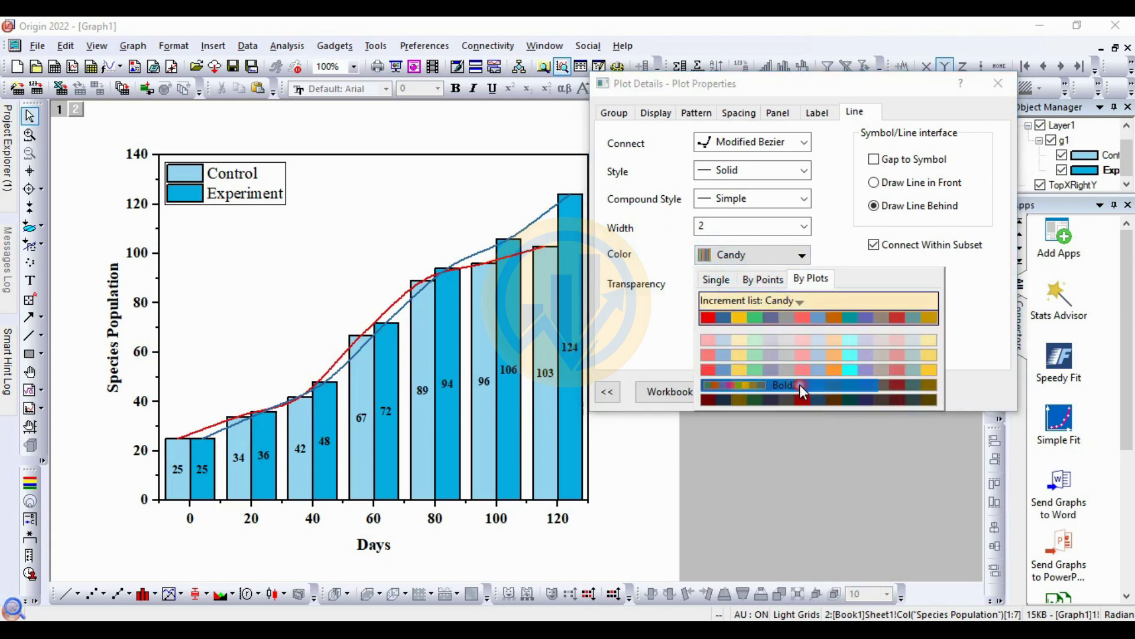
left_click(876, 392)
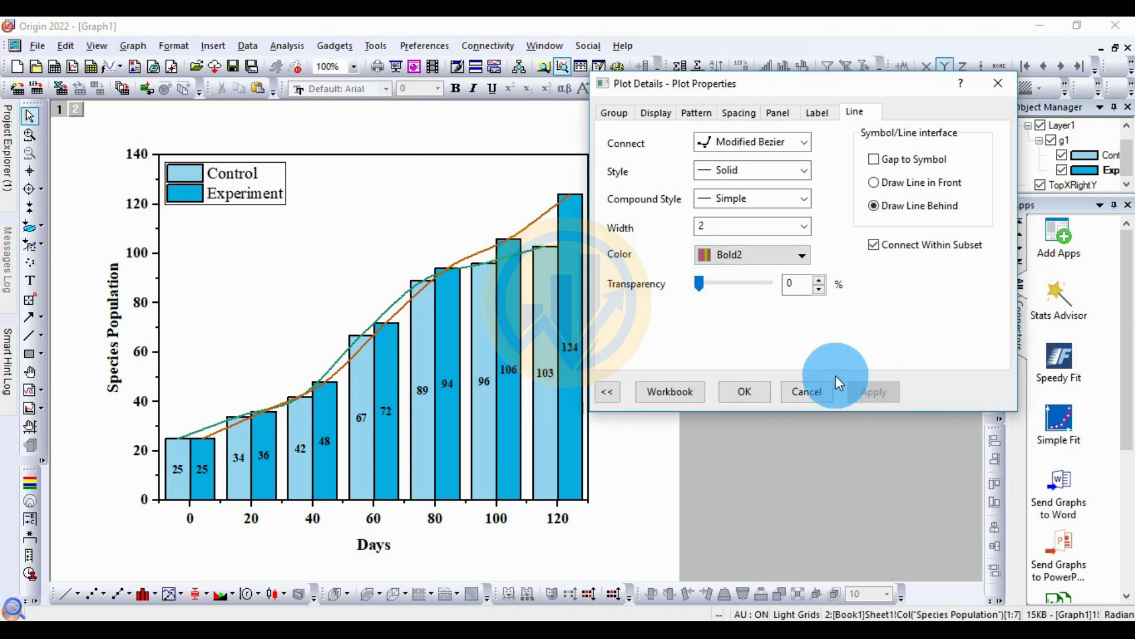
Try Color4Line, then settle on the Classic list for black and red curves
left_click(801, 257)
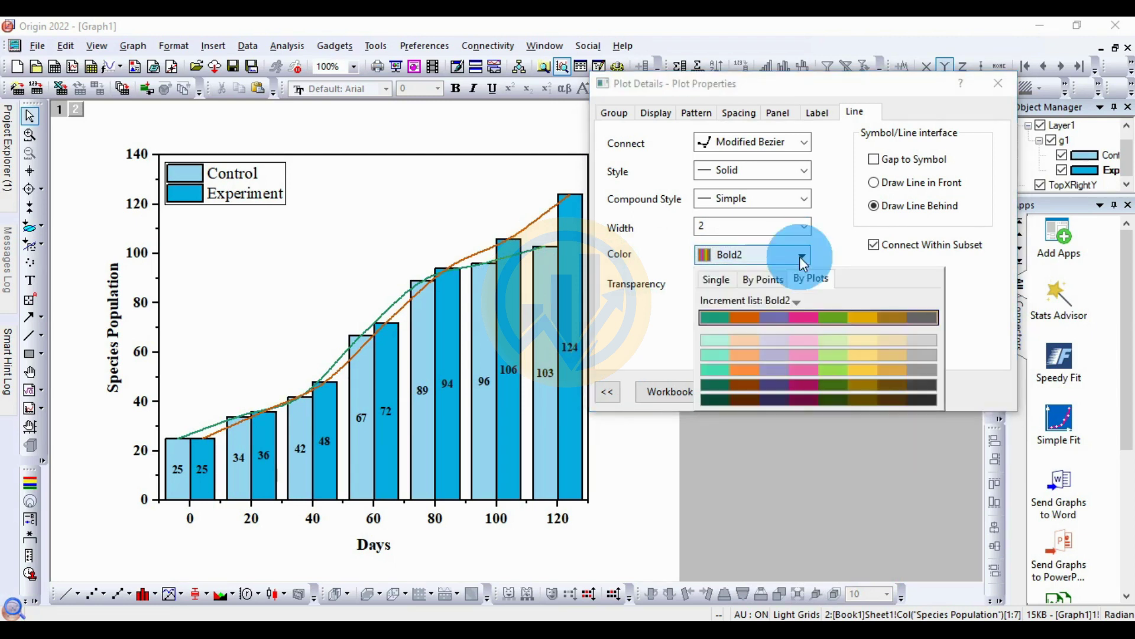
left_click(794, 300)
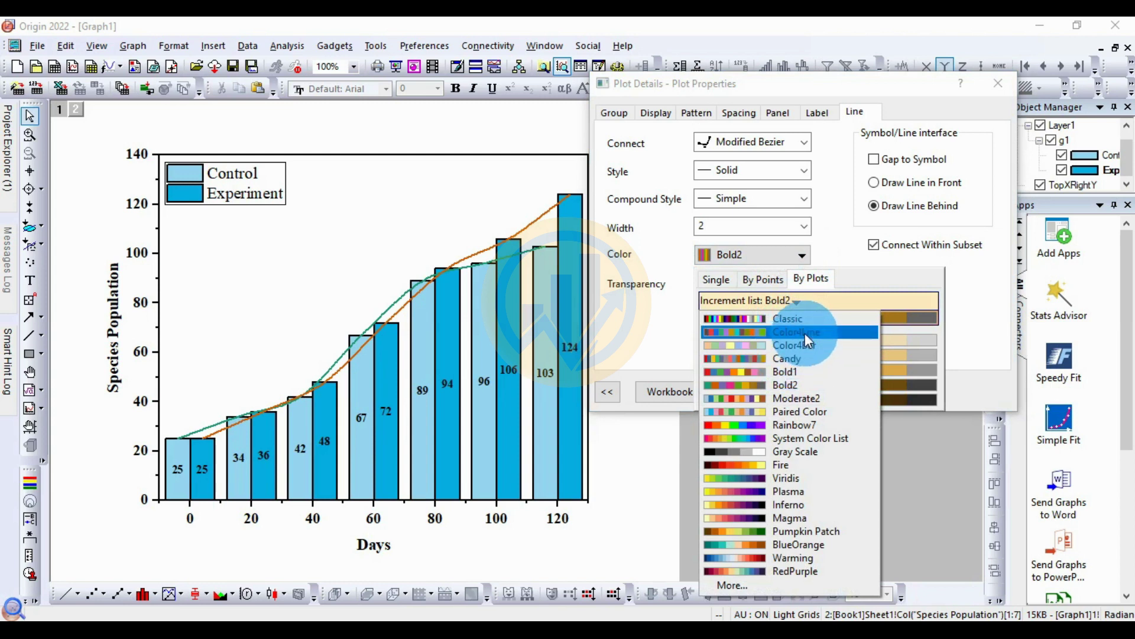
left_click(807, 332)
left_click(871, 393)
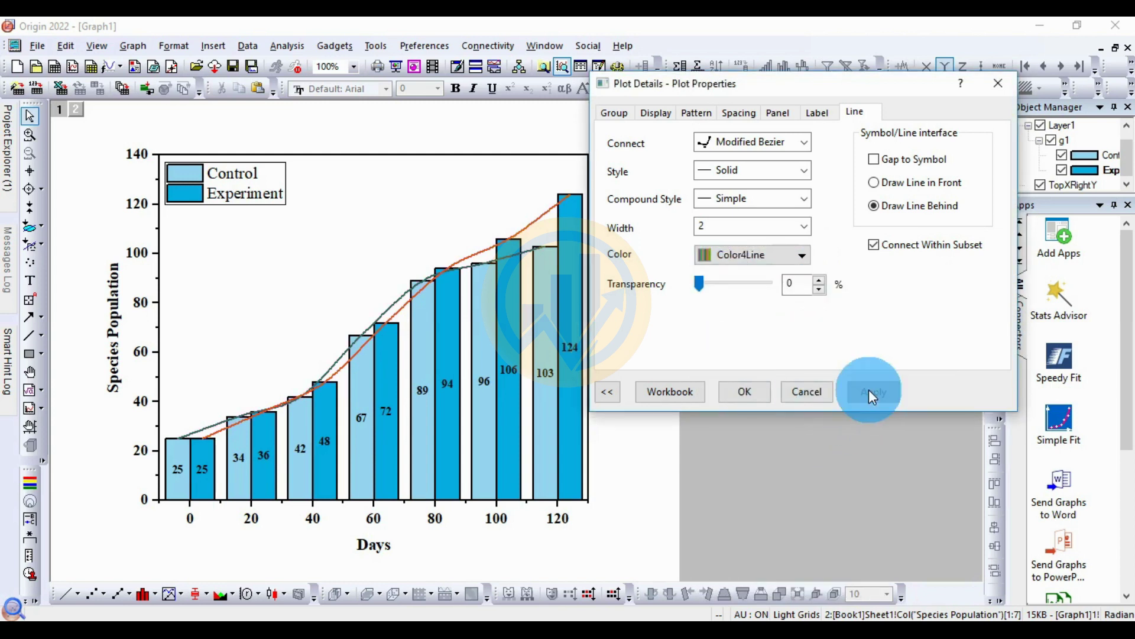
left_click(802, 254)
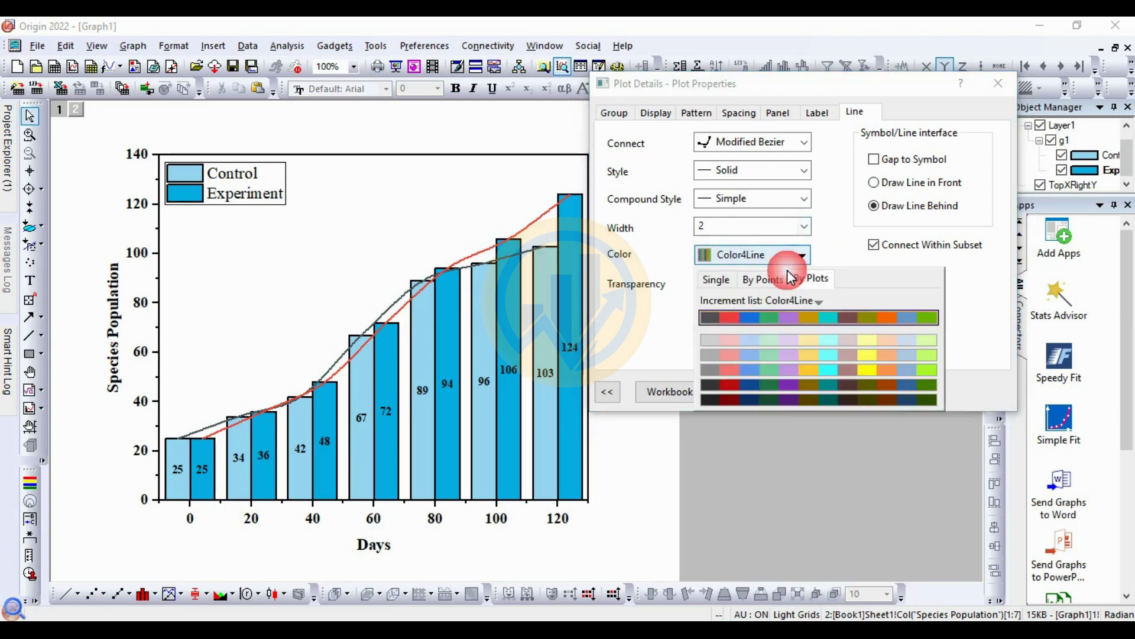
left_click(811, 303)
left_click(779, 317)
left_click(873, 399)
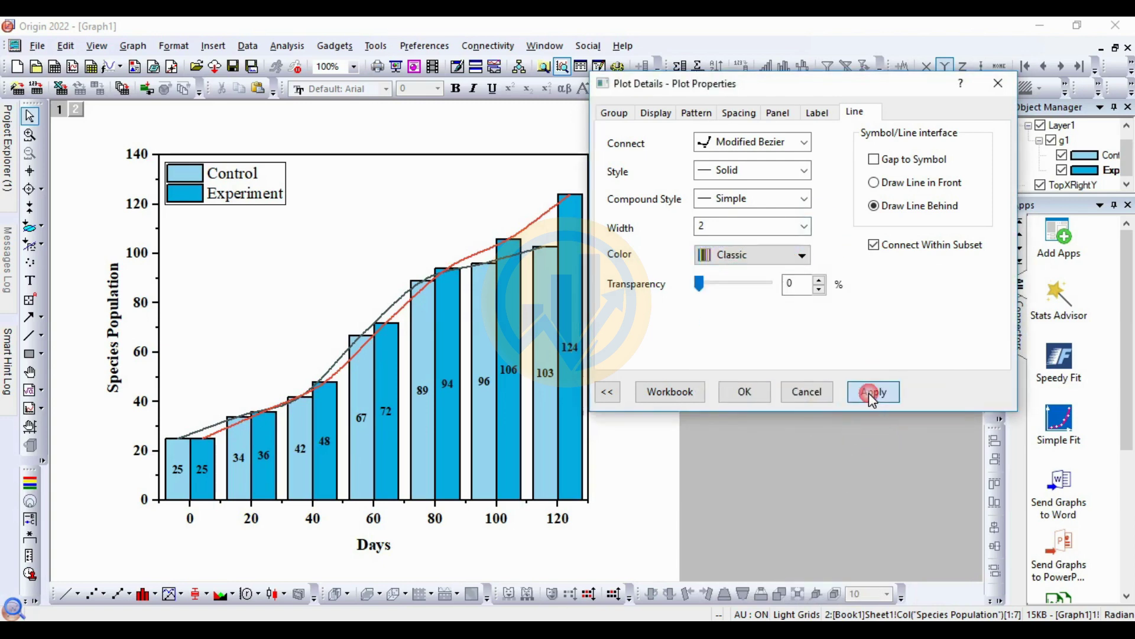
left_click(873, 397)
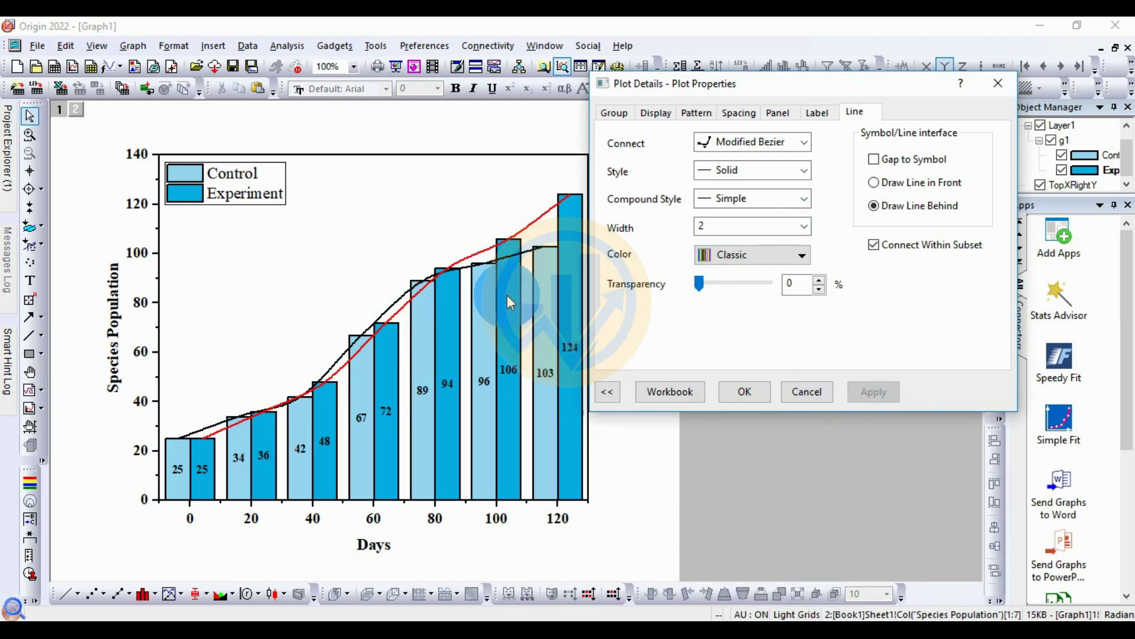
left_click(615, 113)
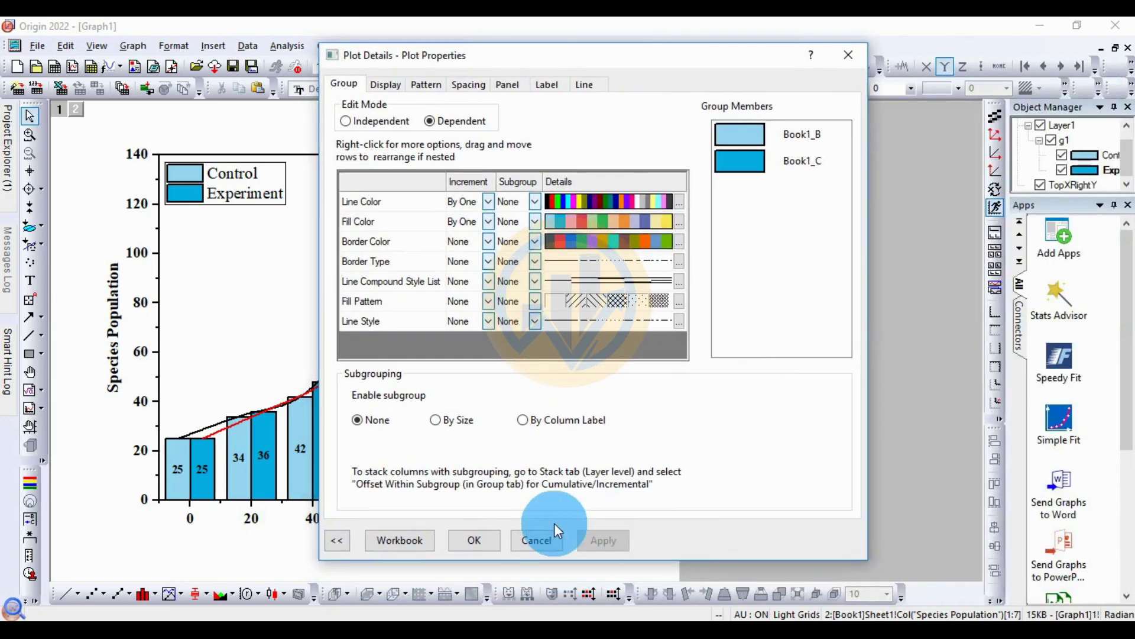
Close Plot Details with OK, keeping all the bar and line changes
left_click(471, 534)
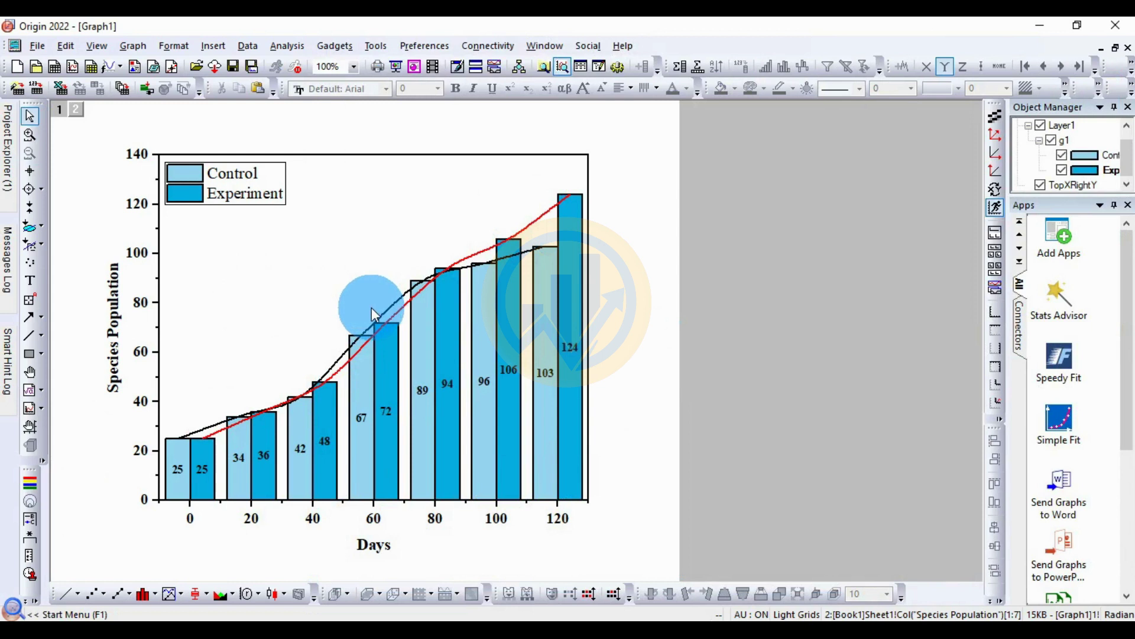
mouse_move(480, 414)
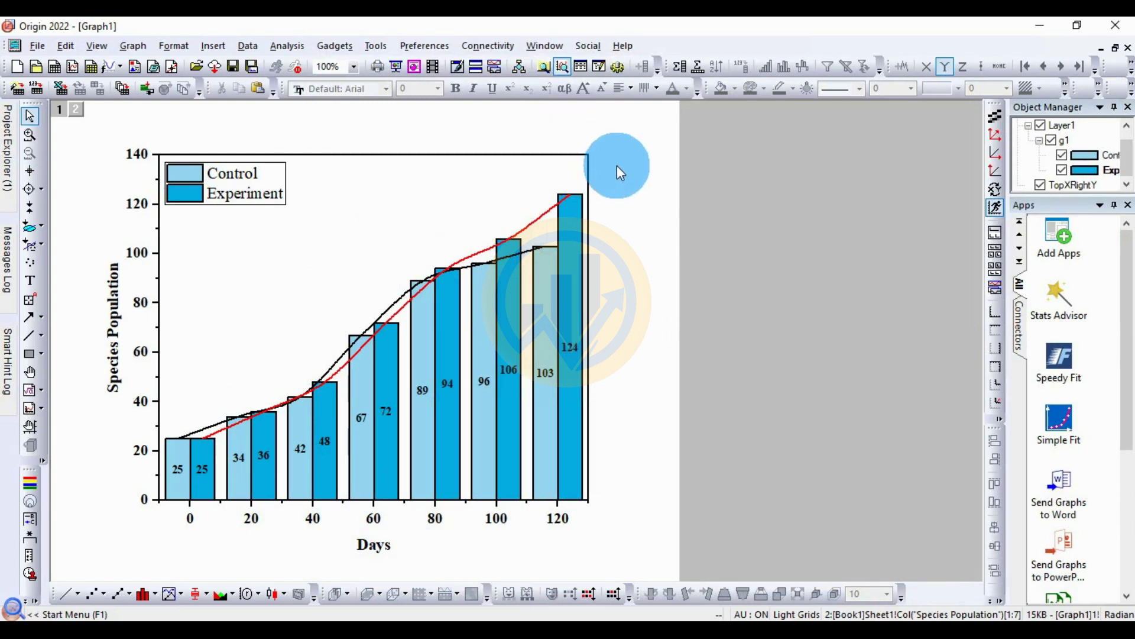
left_click(37, 46)
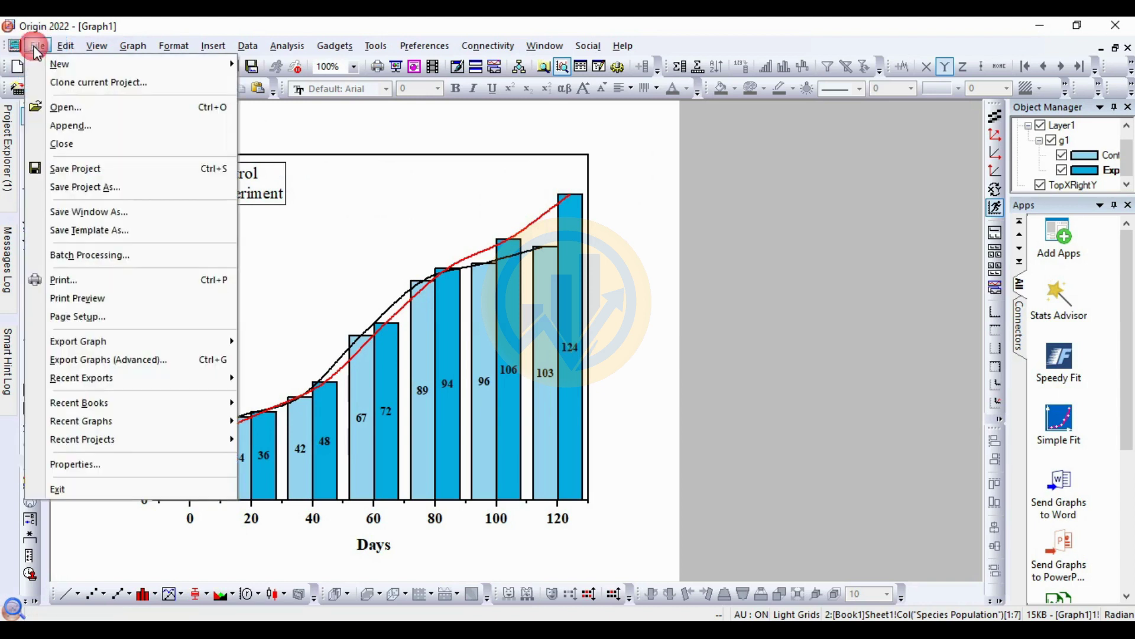
Open the Export Graph dialog for Graph1 from File > Export Graph
mouse_move(142, 341)
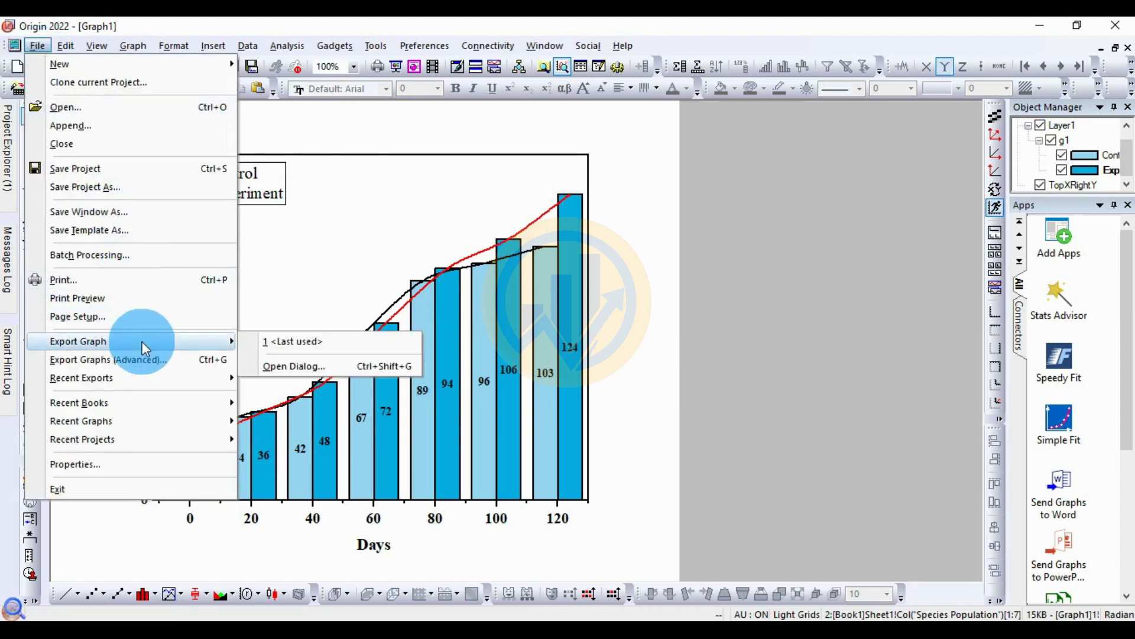
left_click(307, 368)
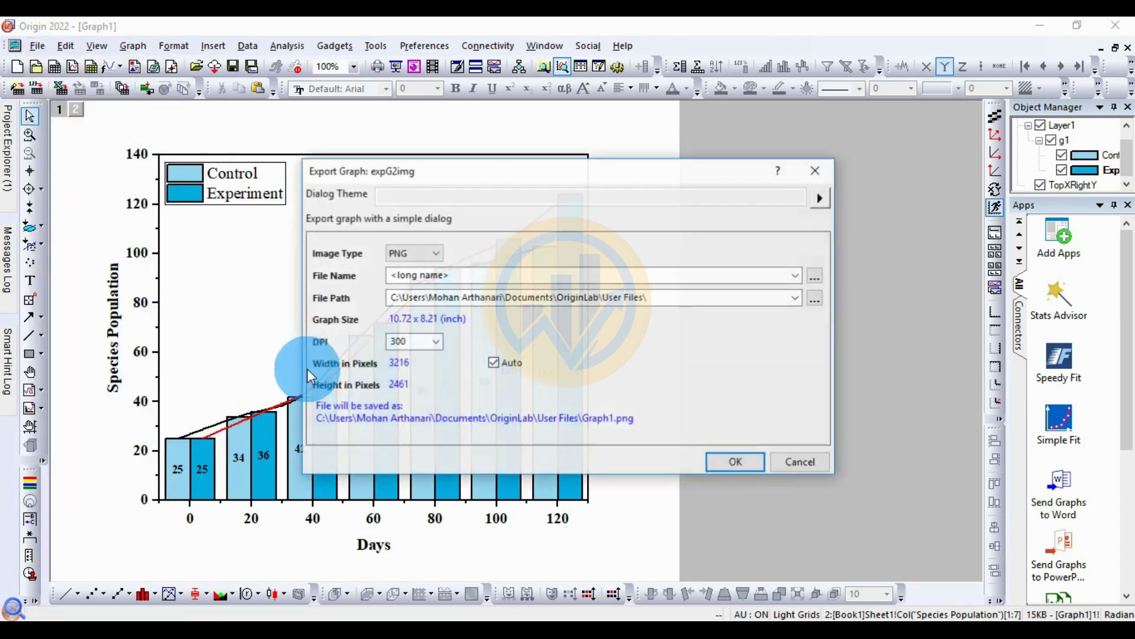
Set the export image type to JPEG and the file name to 'graph'
left_click_drag(440, 172, 554, 172)
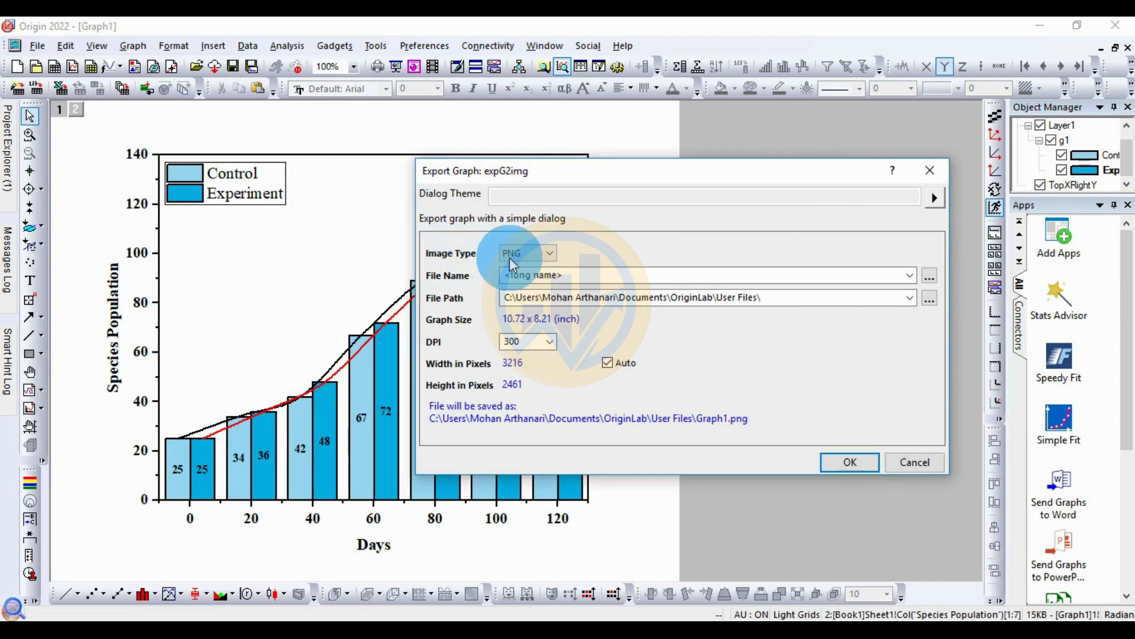
left_click(550, 254)
left_click(527, 288)
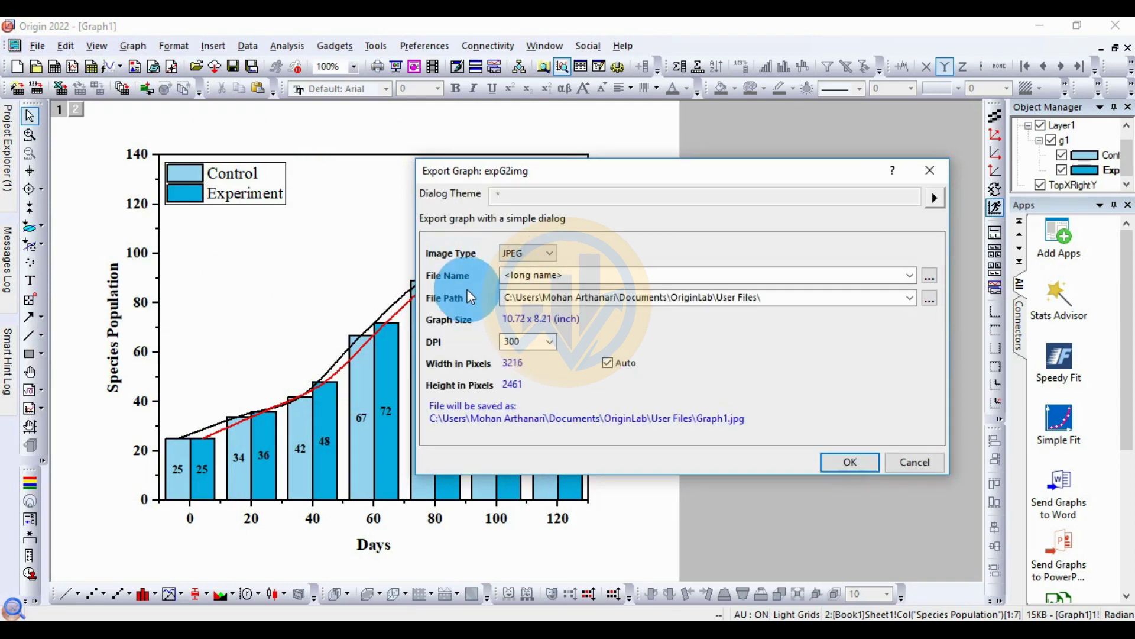
left_click(457, 281)
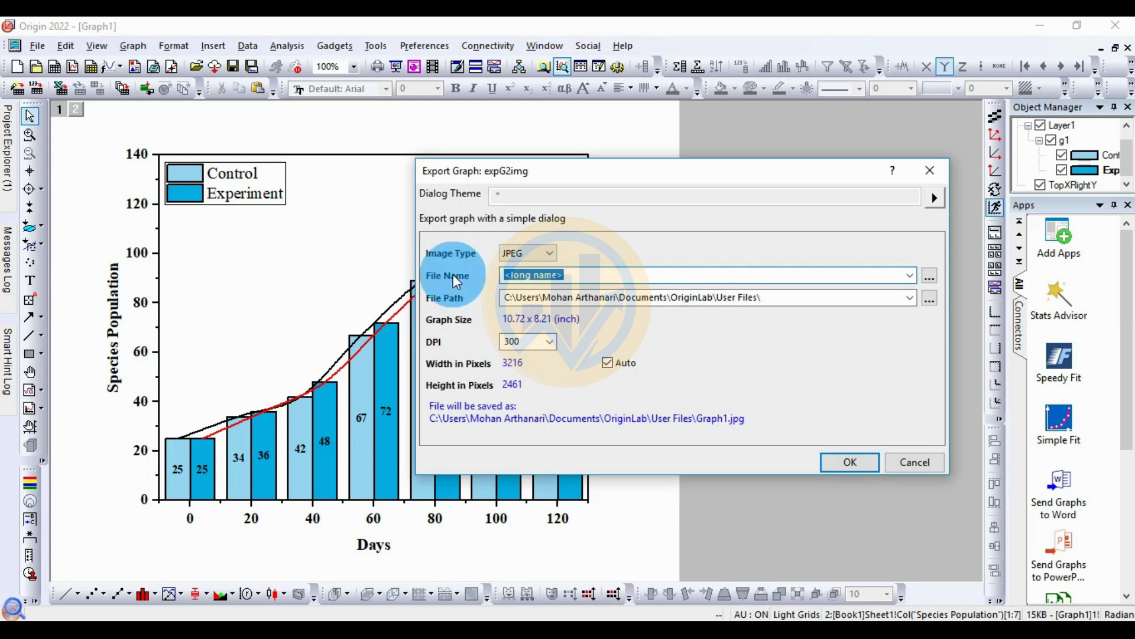
type("graph")
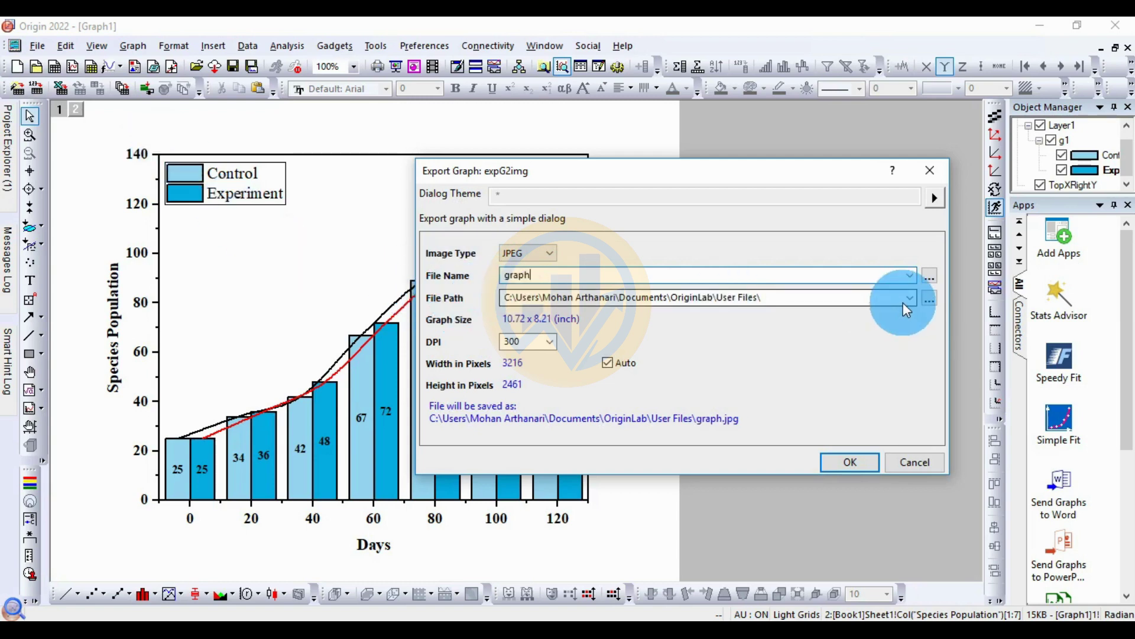
left_click(930, 297)
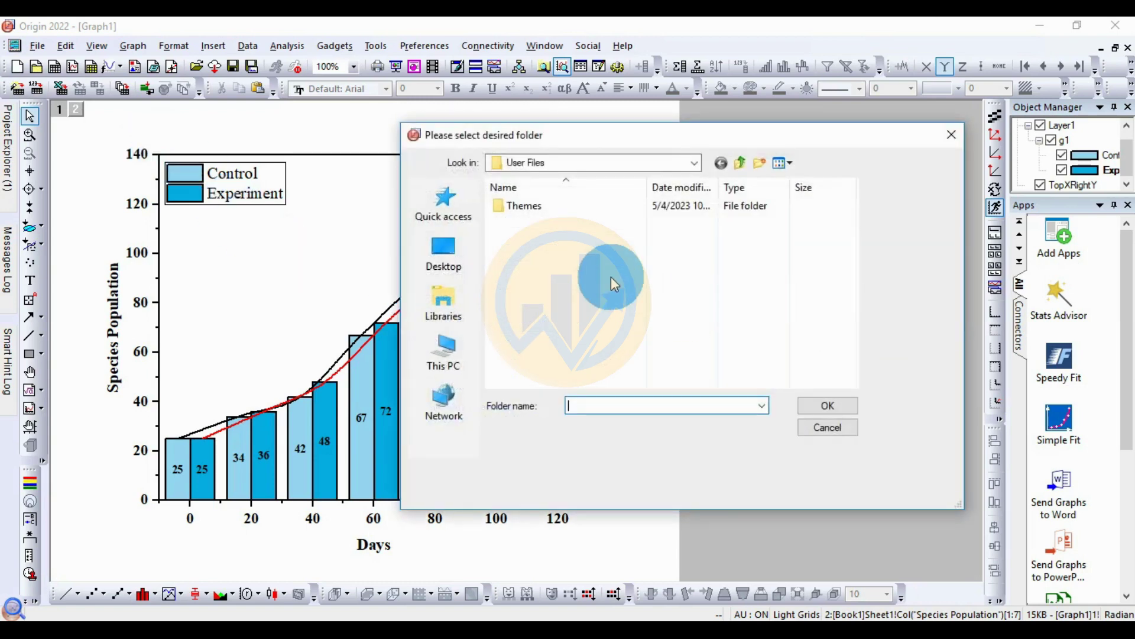
Choose the Desktop folder 'Column Plot with Connect Line in OriginPro' as the export path
left_click(461, 256)
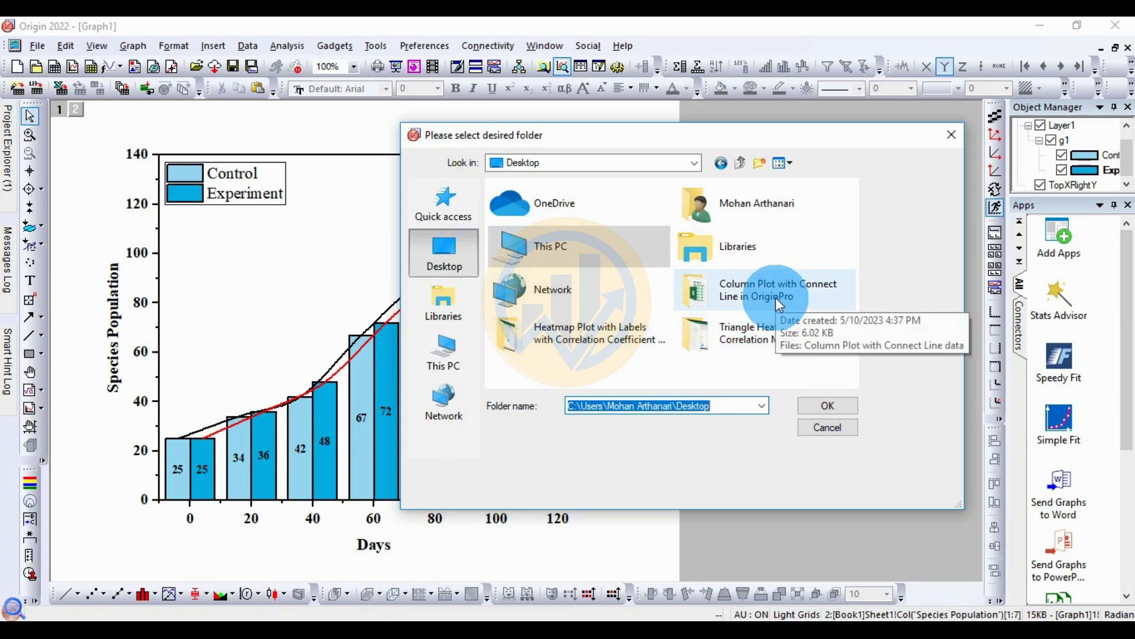
double_click(776, 297)
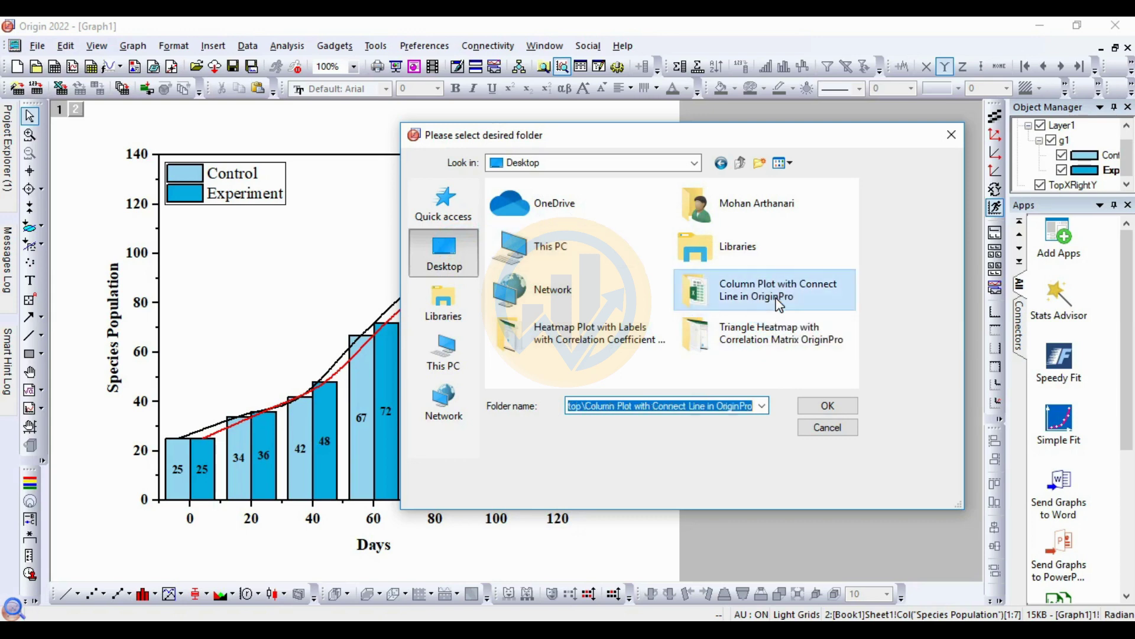
left_click(828, 406)
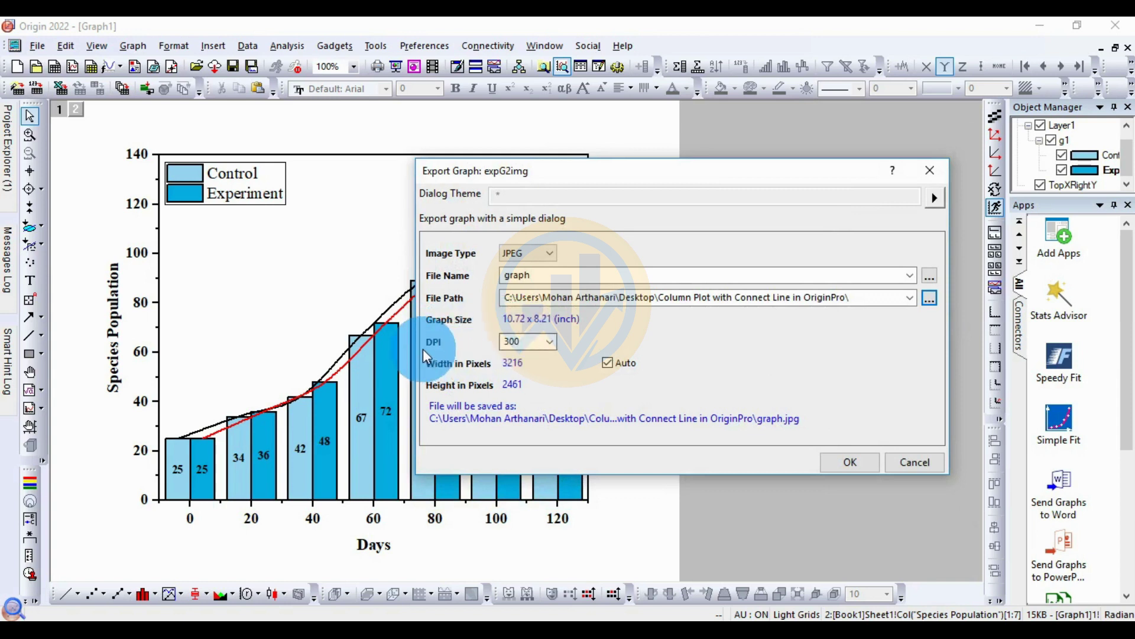
Export graph.jpg at 1200 DPI (12864 × 9846 pixels)
left_click(556, 340)
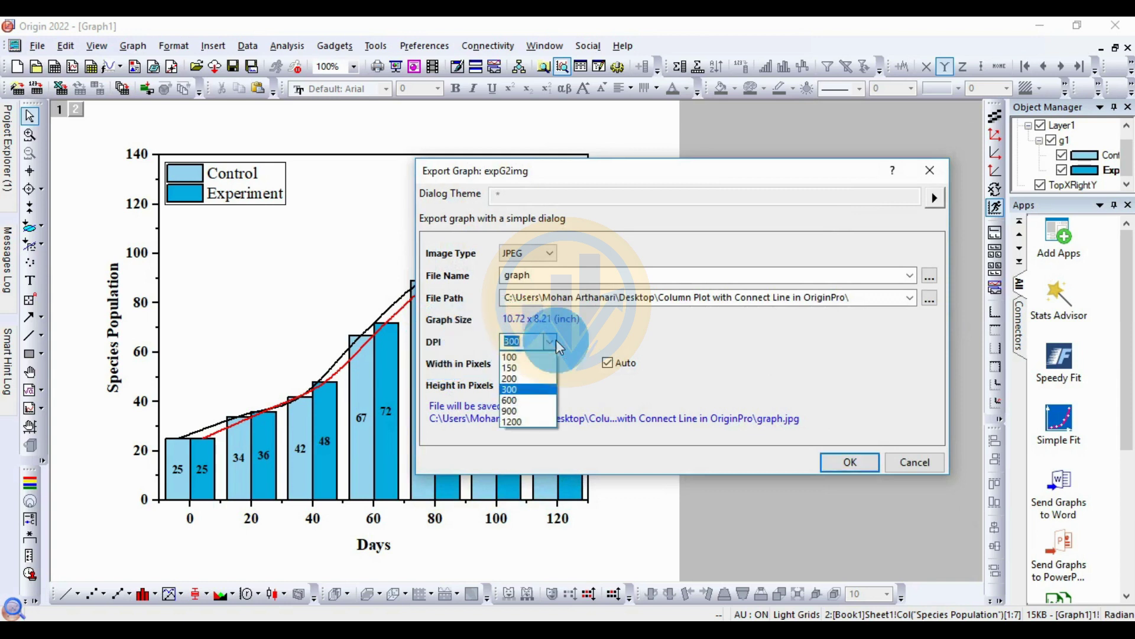
left_click(526, 421)
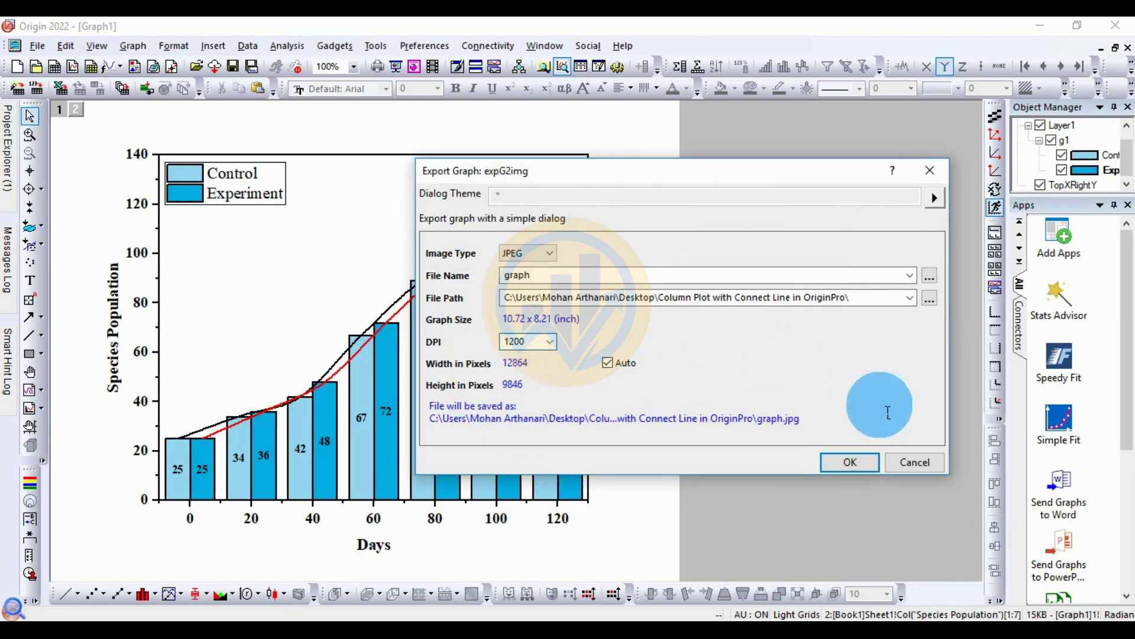
left_click(852, 462)
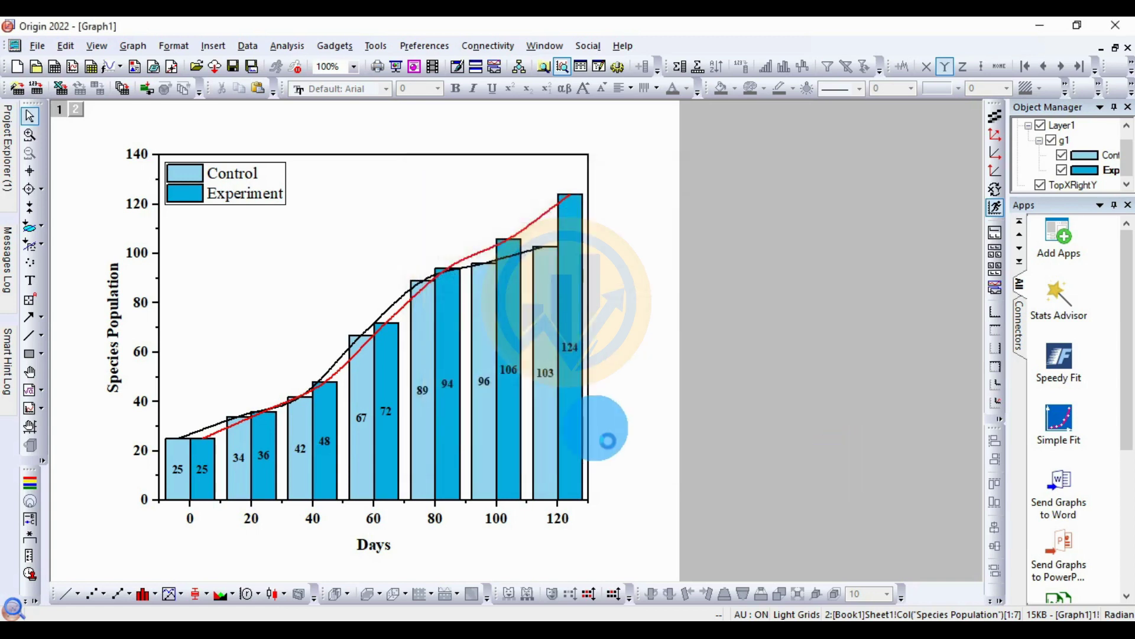
mouse_move(564, 358)
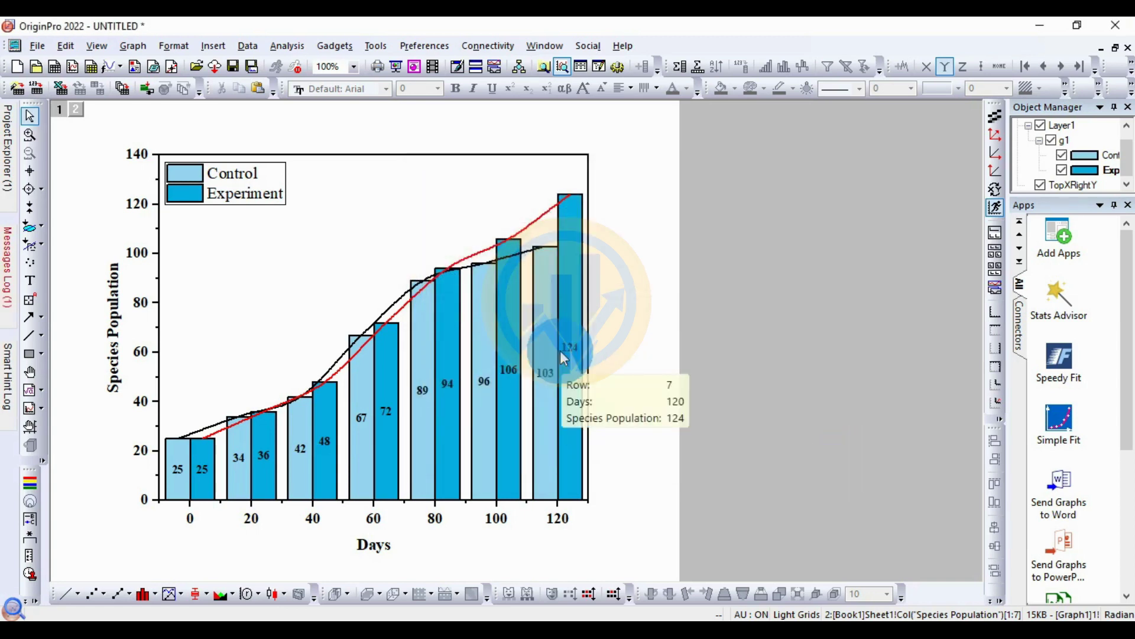